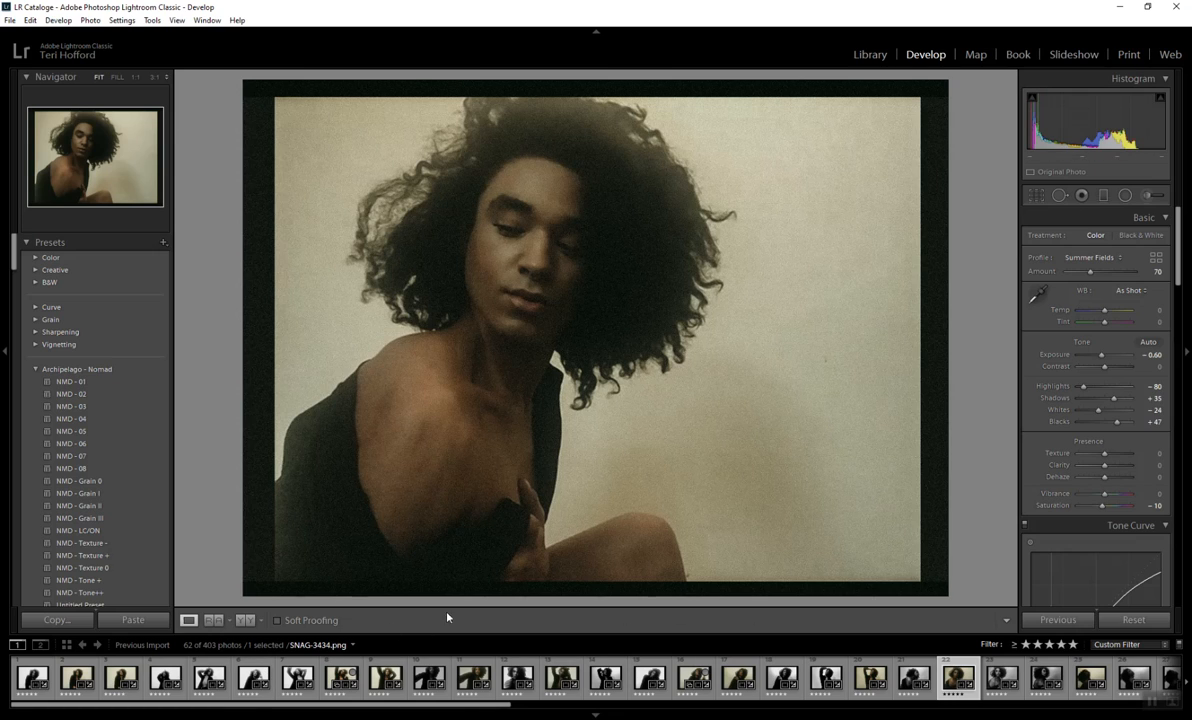
Step: Reset the develop settings of SNAG-3351.png and SNAG-3350.png to their unedited originals
click(466, 680)
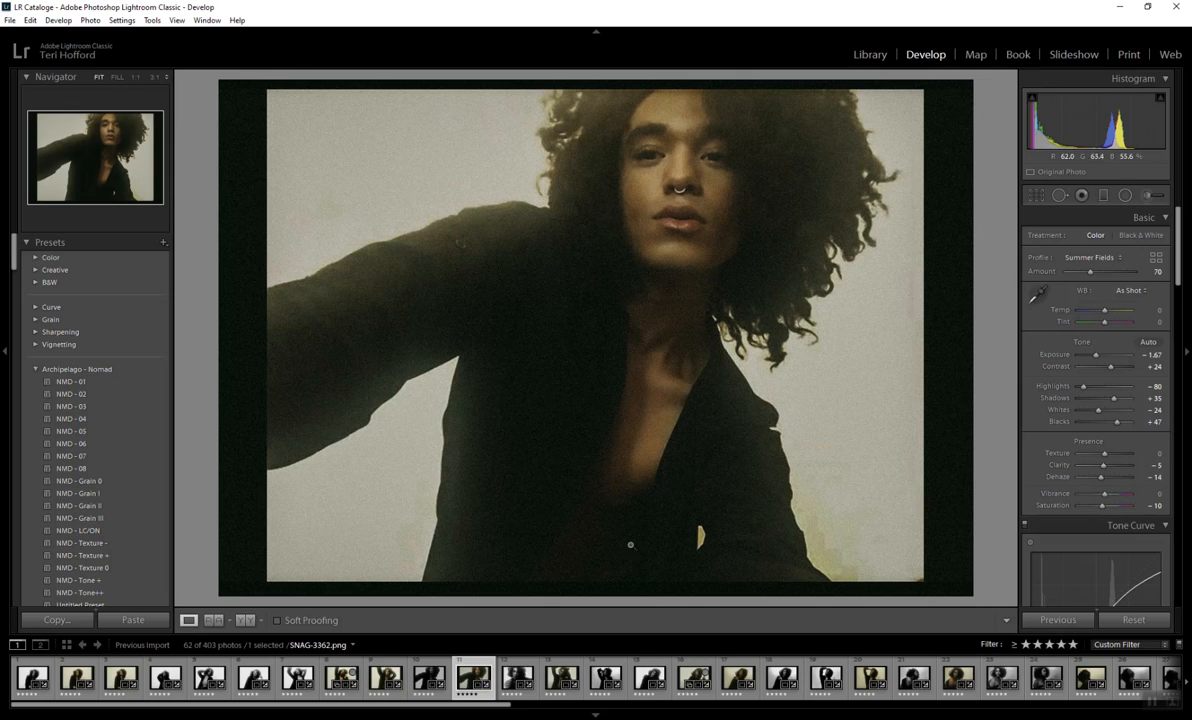
click(386, 683)
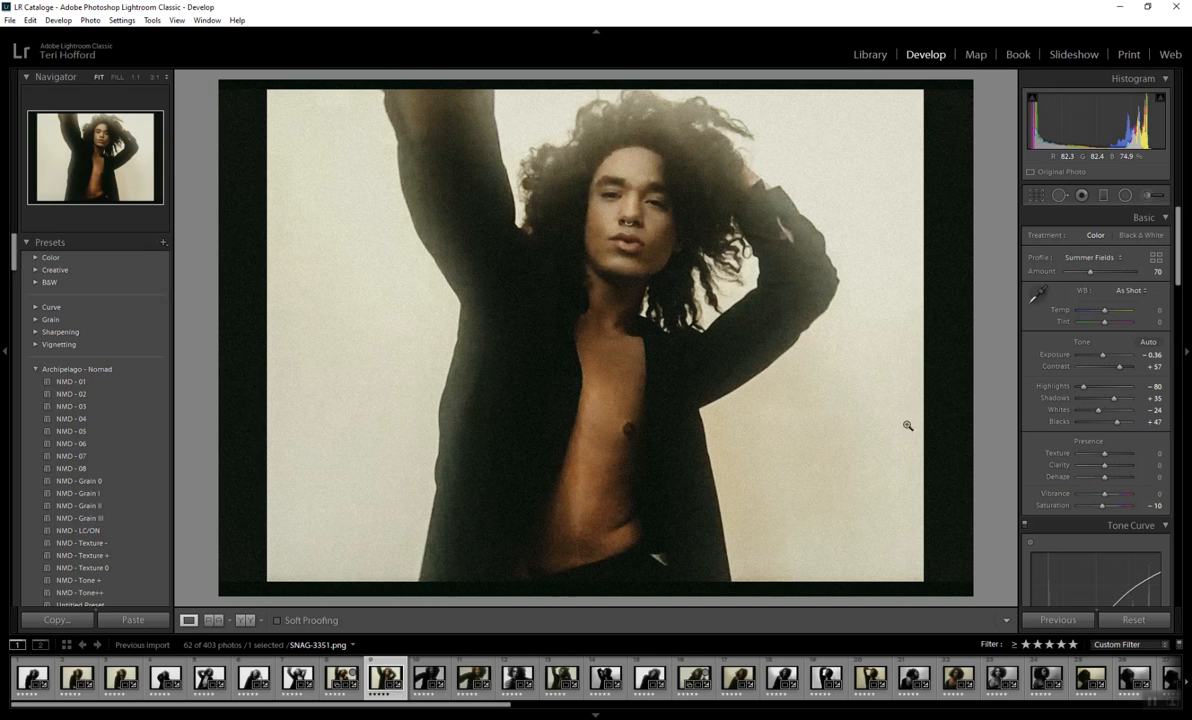
click(1148, 620)
click(335, 680)
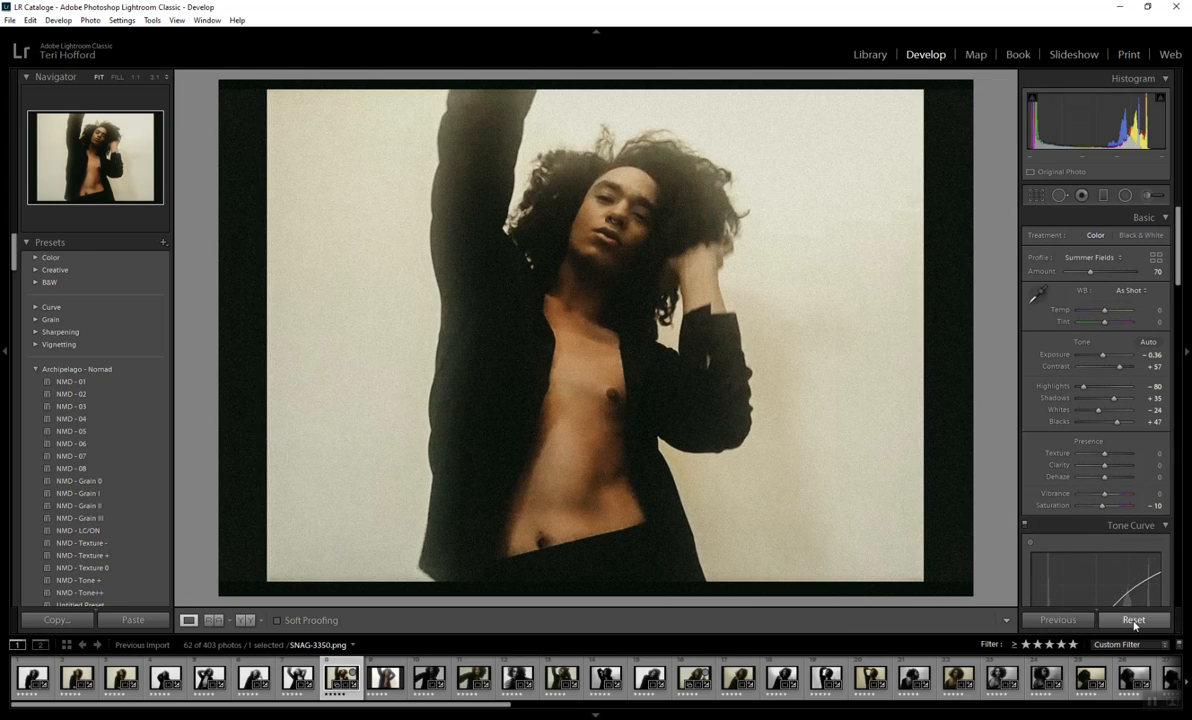
click(1133, 621)
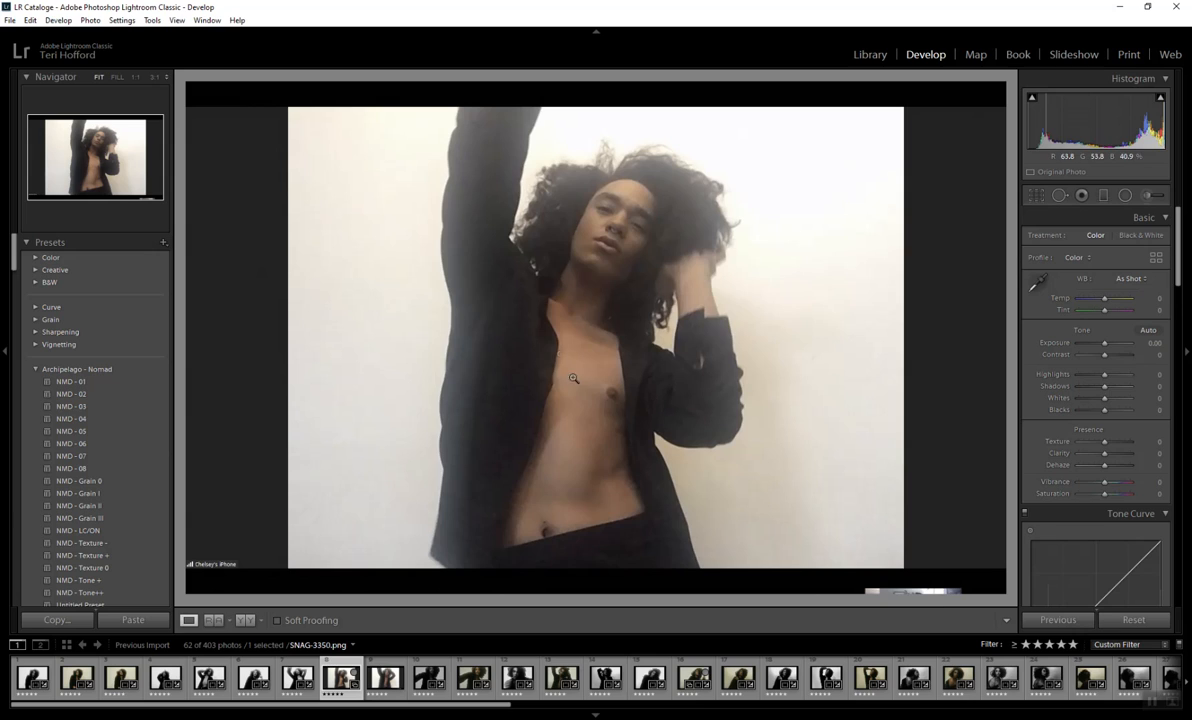
Step: Apply the NMD - 05 preset to SNAG-3351.png and set Exposure to -0.60, Contrast +26, Shadows +29 and Blacks +24
click(390, 693)
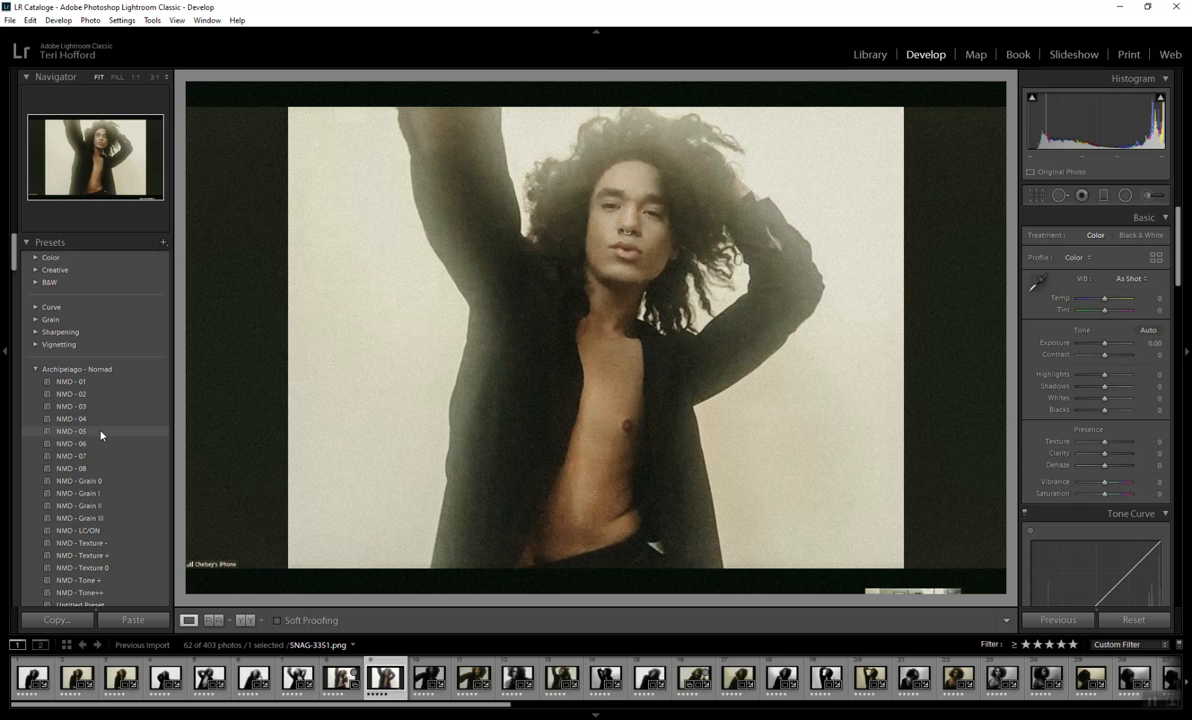
click(100, 432)
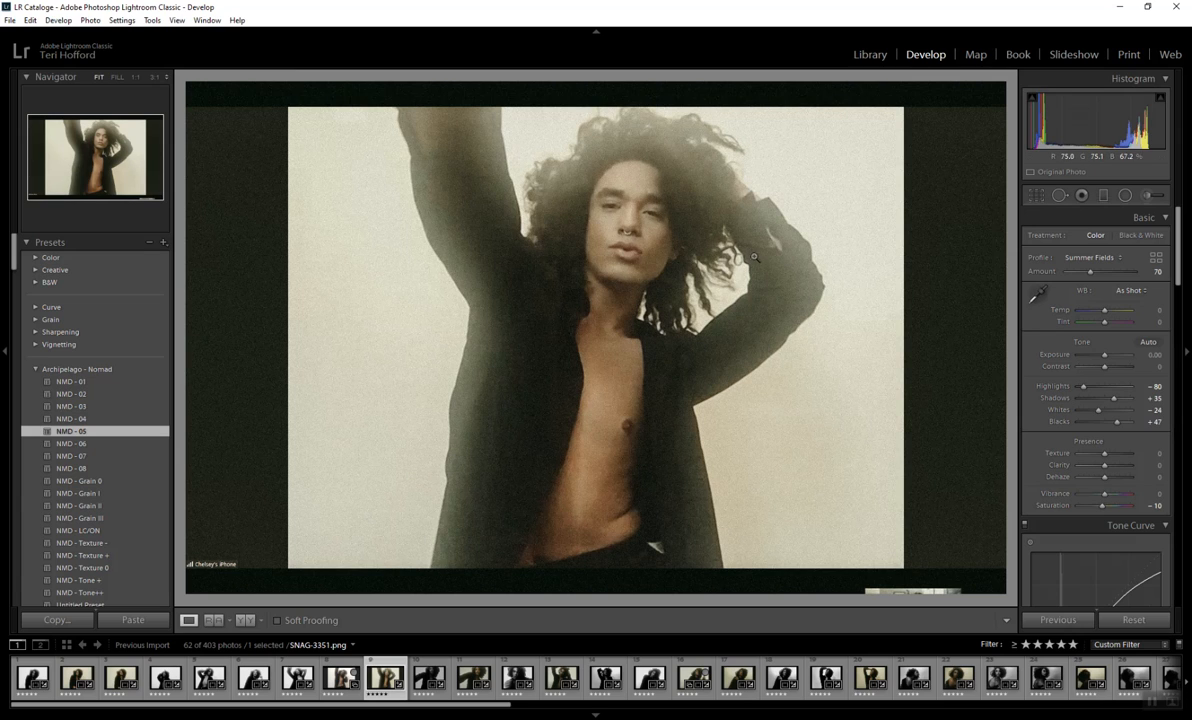
drag(1104, 355, 1111, 424)
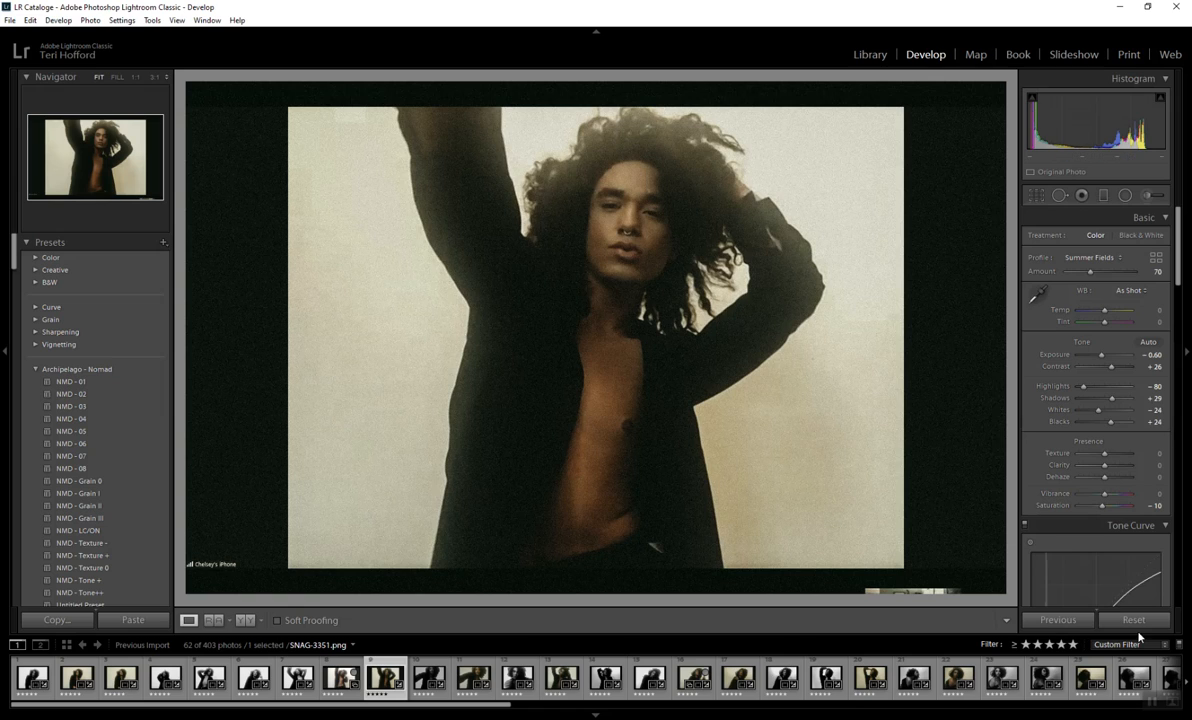
Step: Compare the edit with the original in the Left / Right Before/After view and return to the Loupe view
click(176, 20)
mouse_move(224, 160)
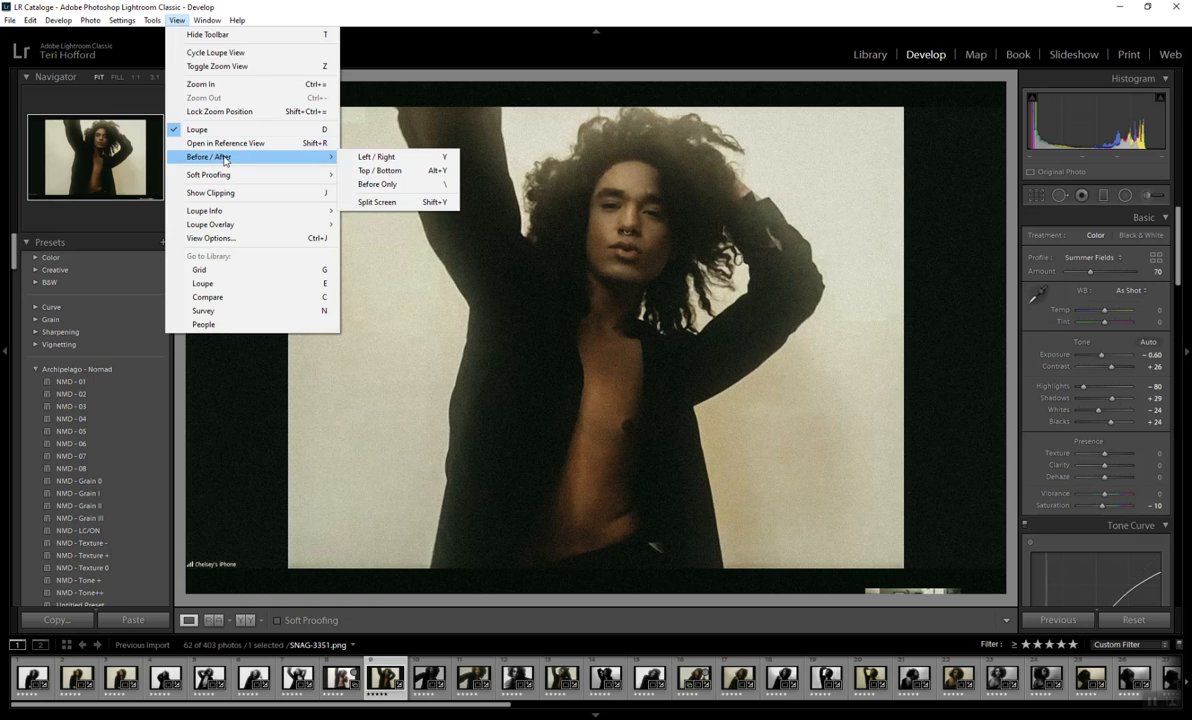
click(406, 158)
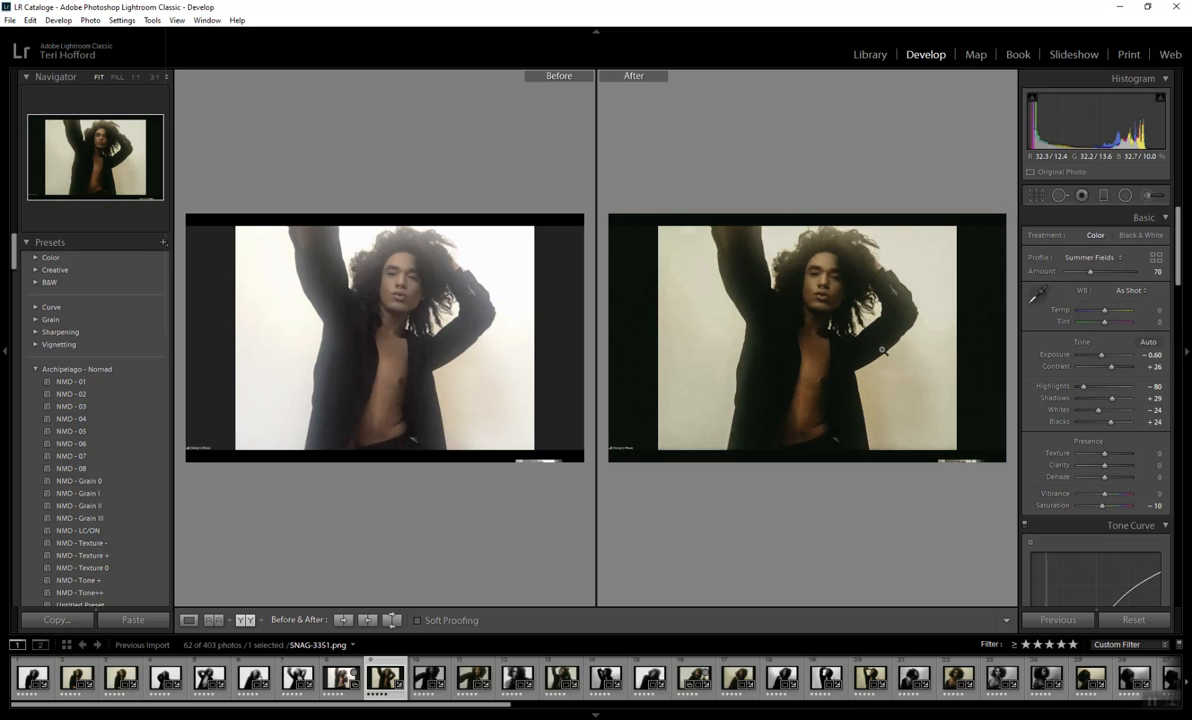
click(170, 22)
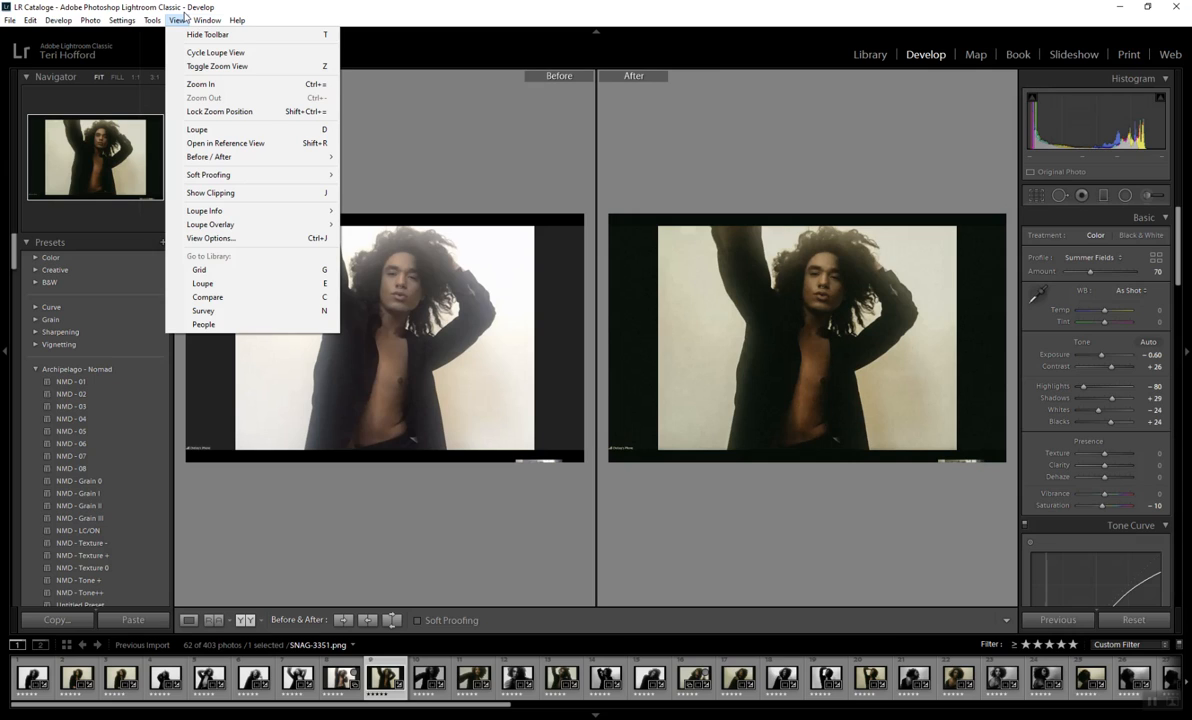
mouse_move(327, 158)
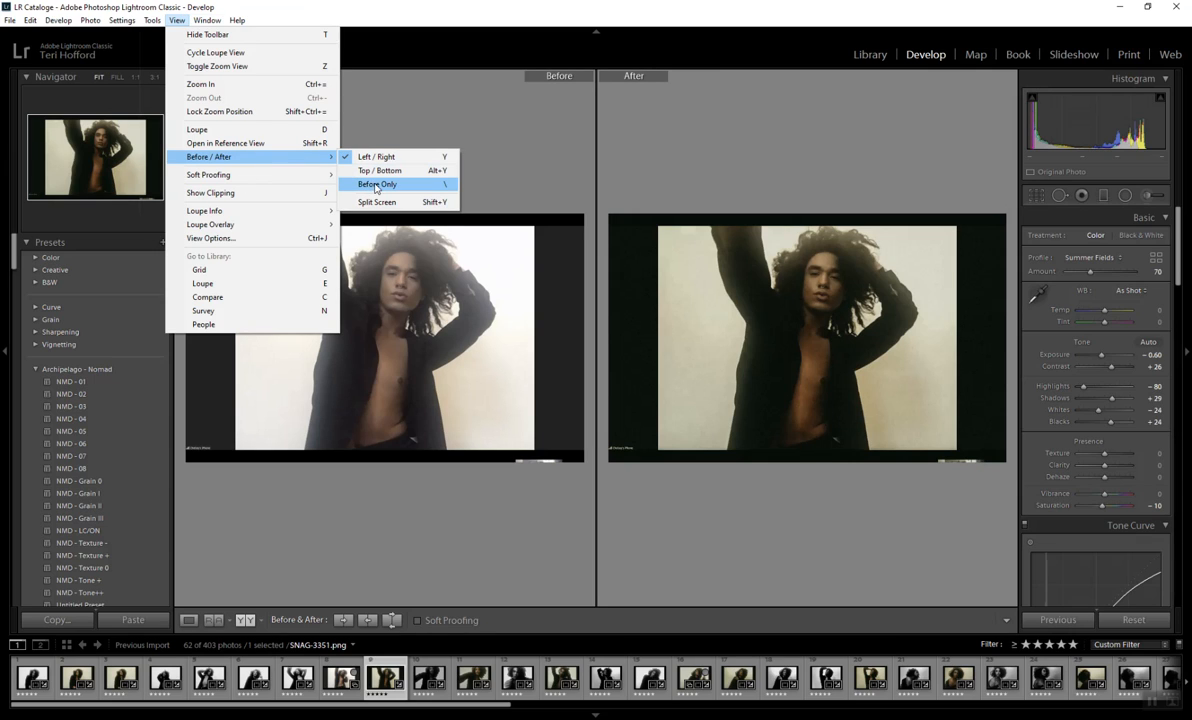
key(d)
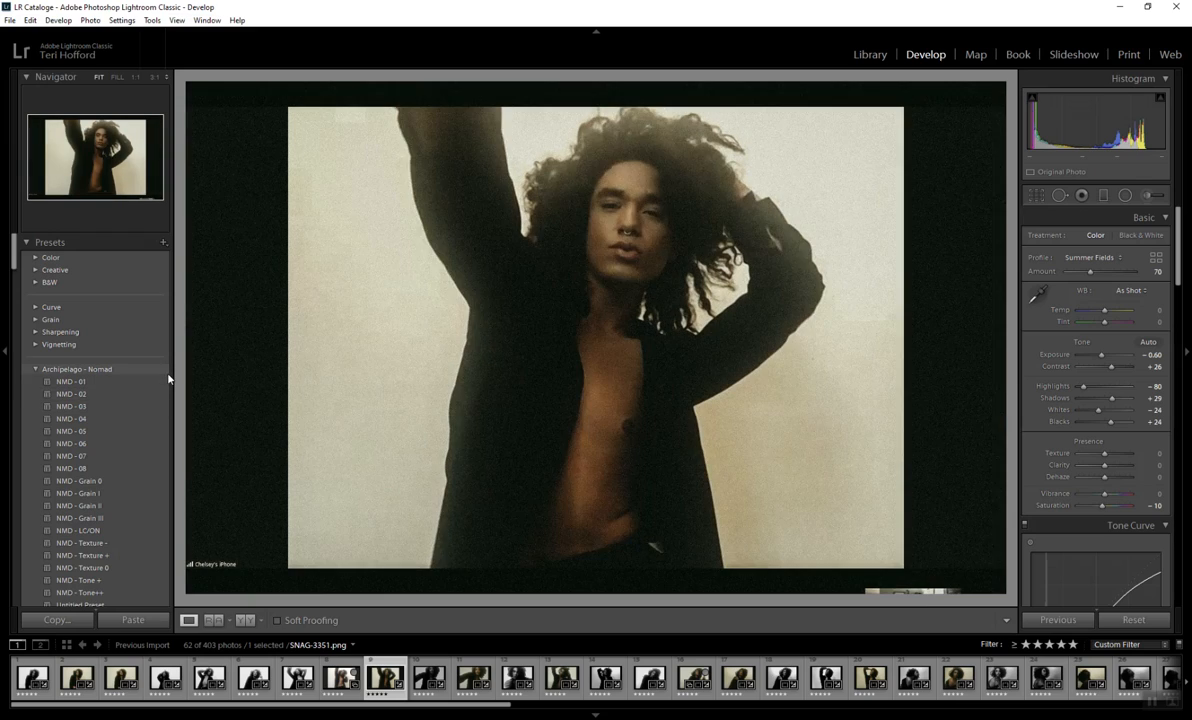
Step: Examine the Nomad, Odyssey, EPIC FILM and Cold Summer preset groups, previewing their looks on SNAG-3351.png
scroll(160, 385, down, 5)
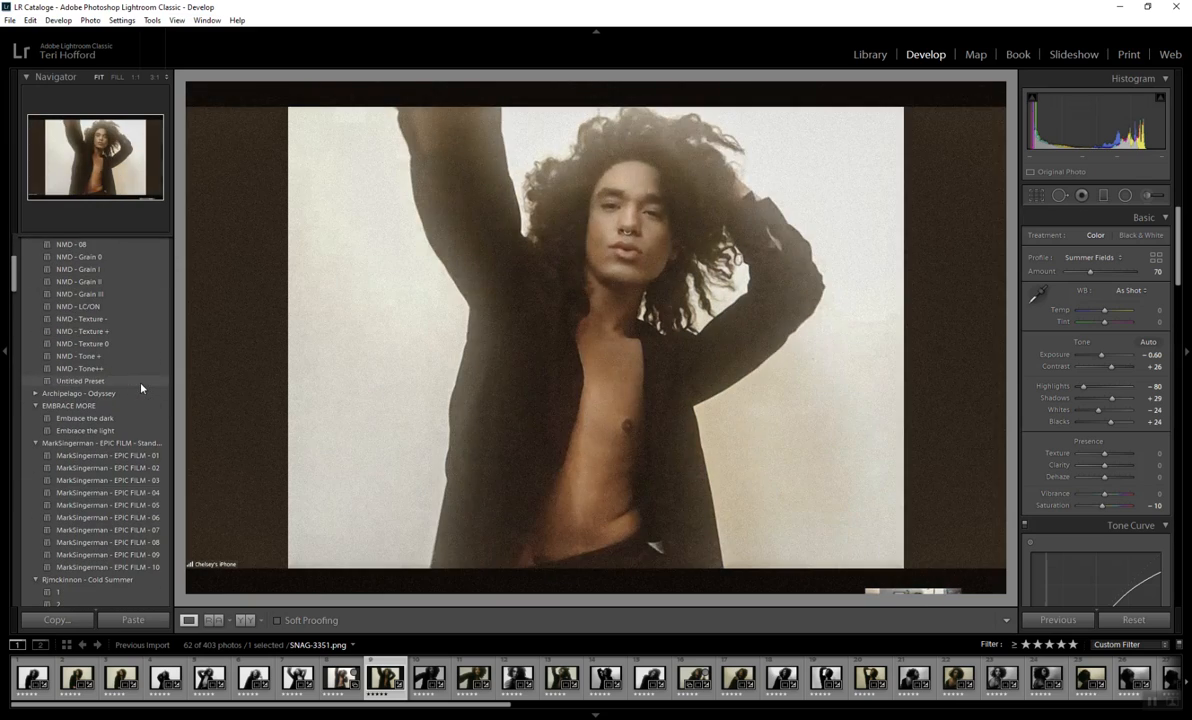
scroll(120, 300, up, 5)
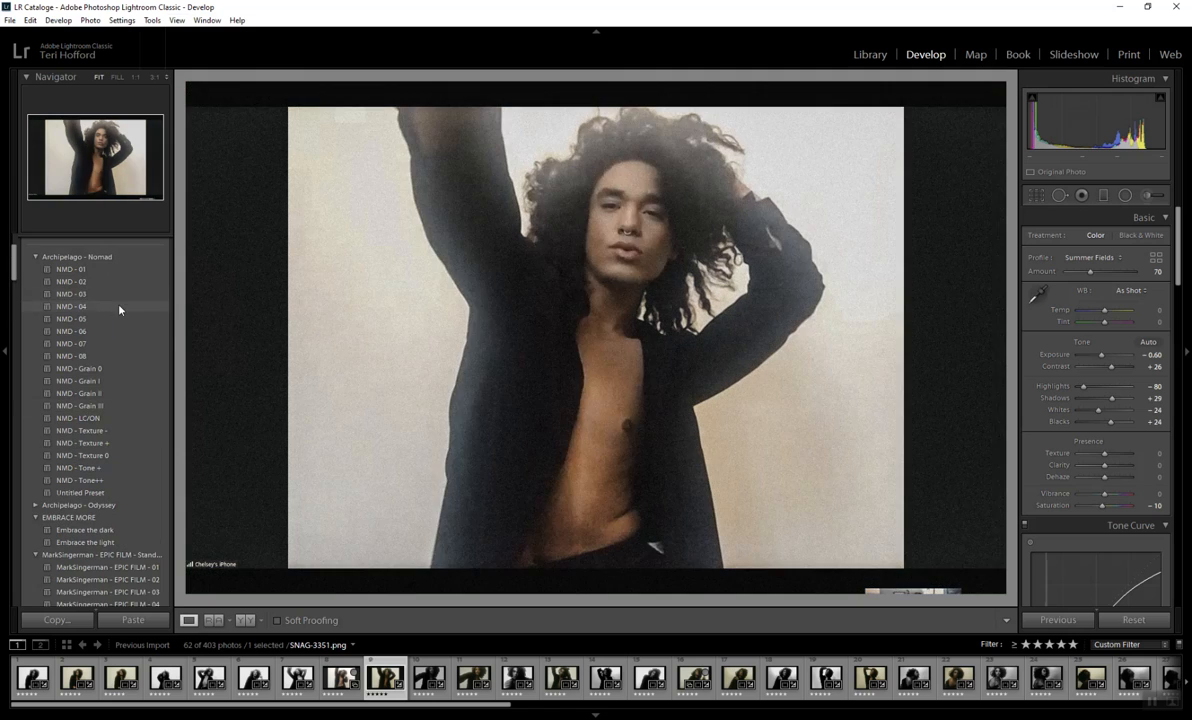
scroll(115, 305, down, 4)
click(37, 394)
scroll(38, 393, down, 4)
scroll(38, 380, down, 8)
scroll(64, 262, up, 4)
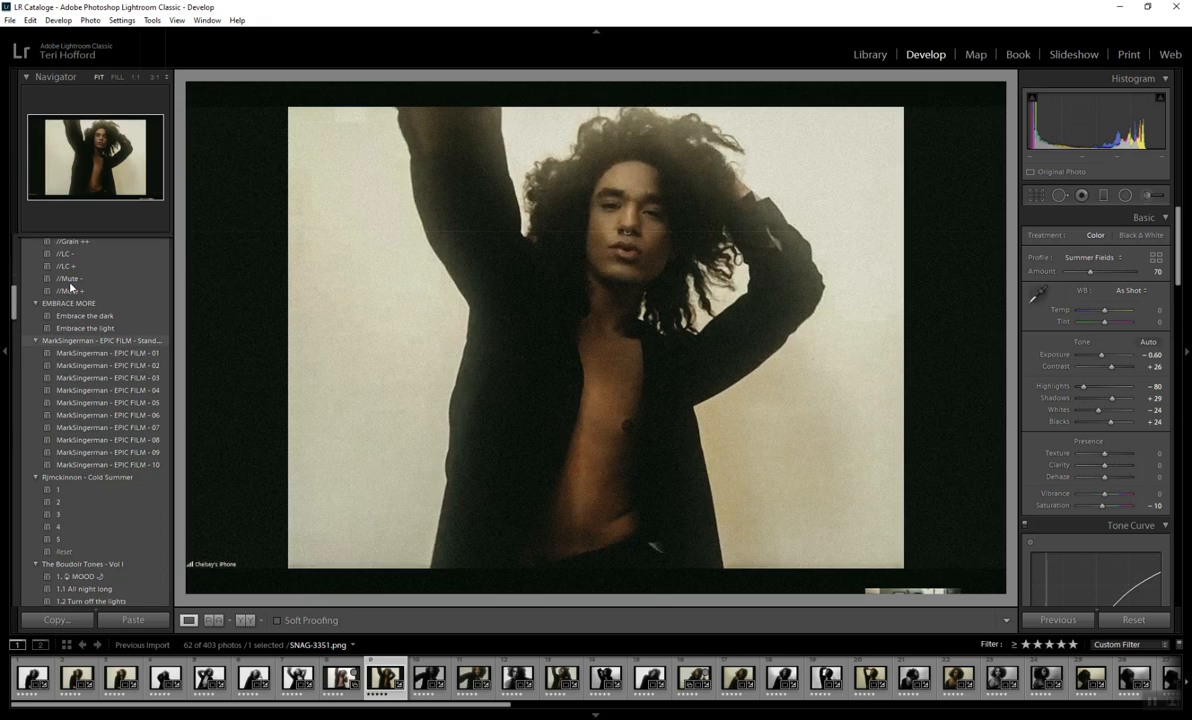
scroll(84, 300, up, 4)
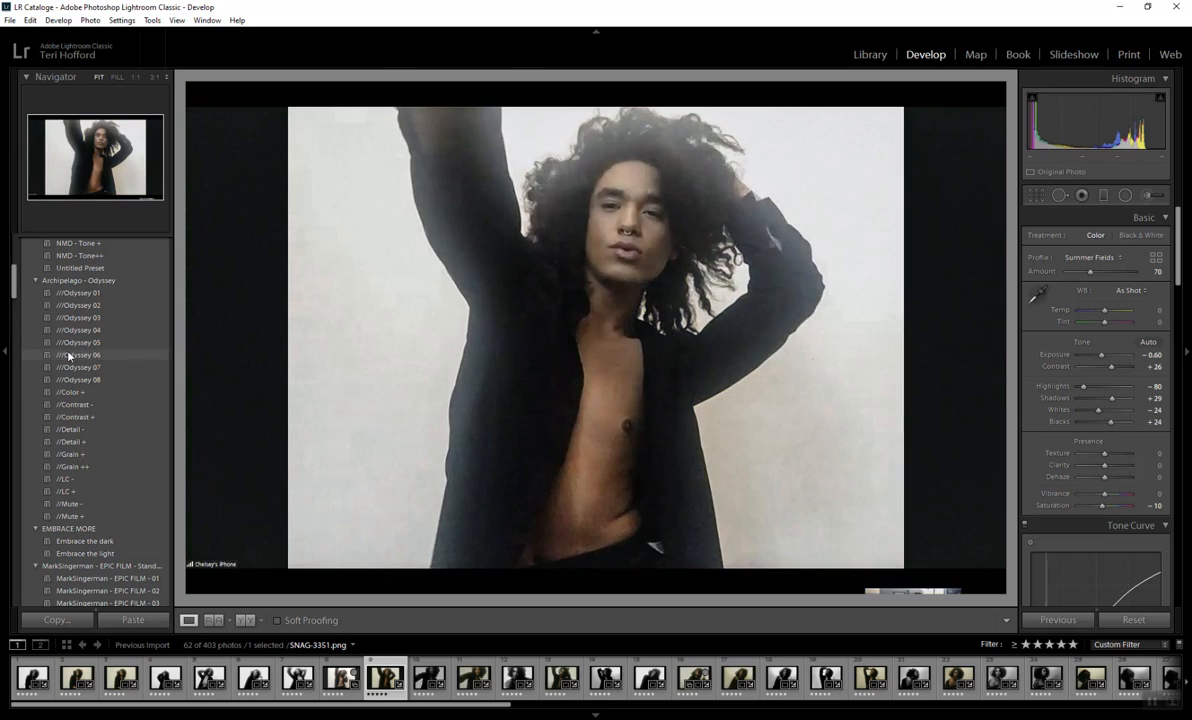
scroll(87, 380, down, 3)
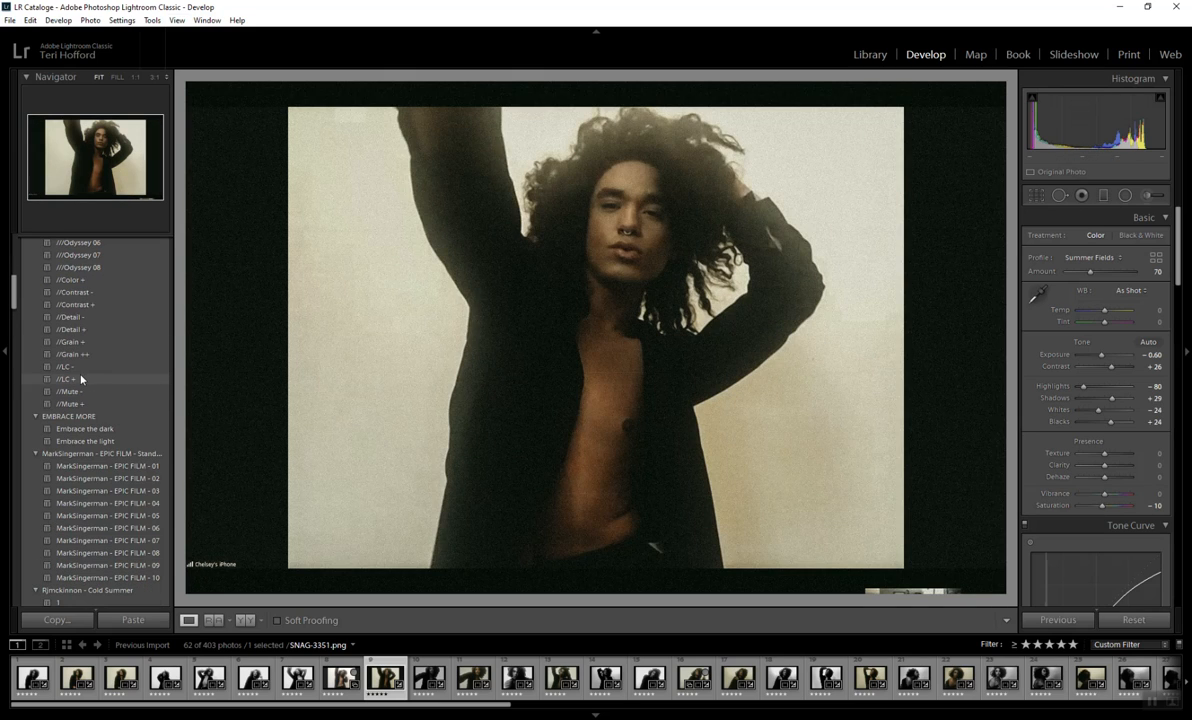
scroll(80, 379, down, 6)
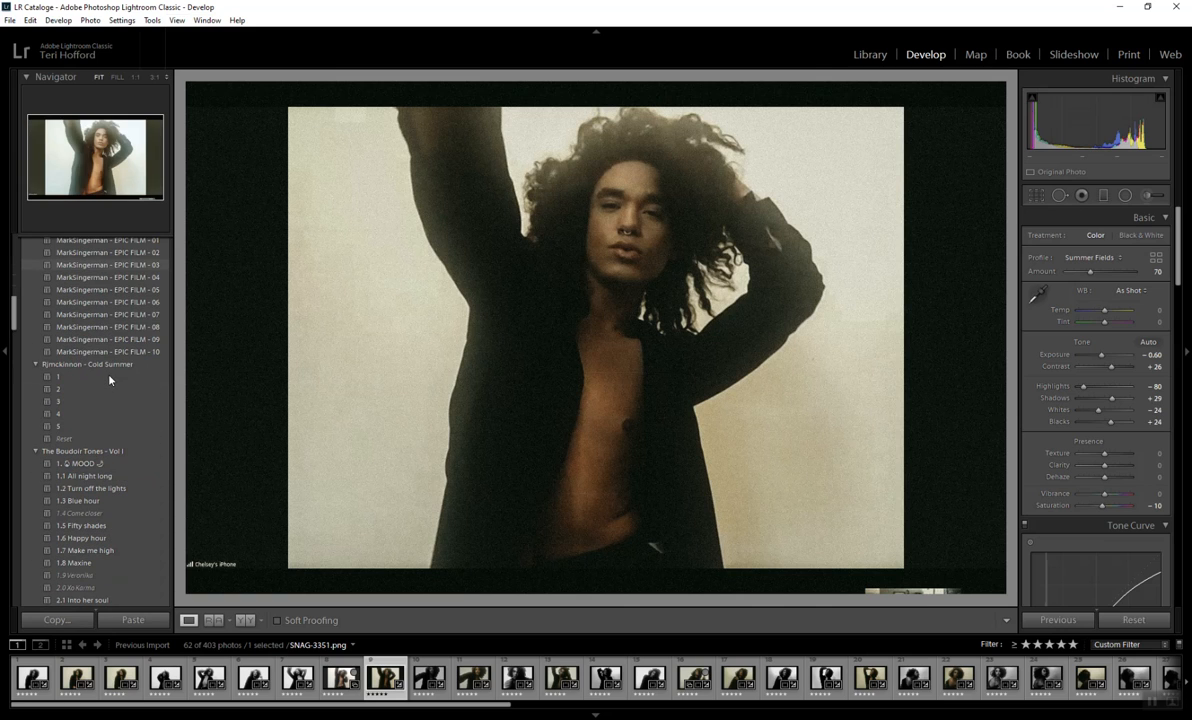
Step: Apply the NMD - Grain II preset from the Archipelago - Nomad group to SNAG-3351.png
scroll(98, 330, up, 10)
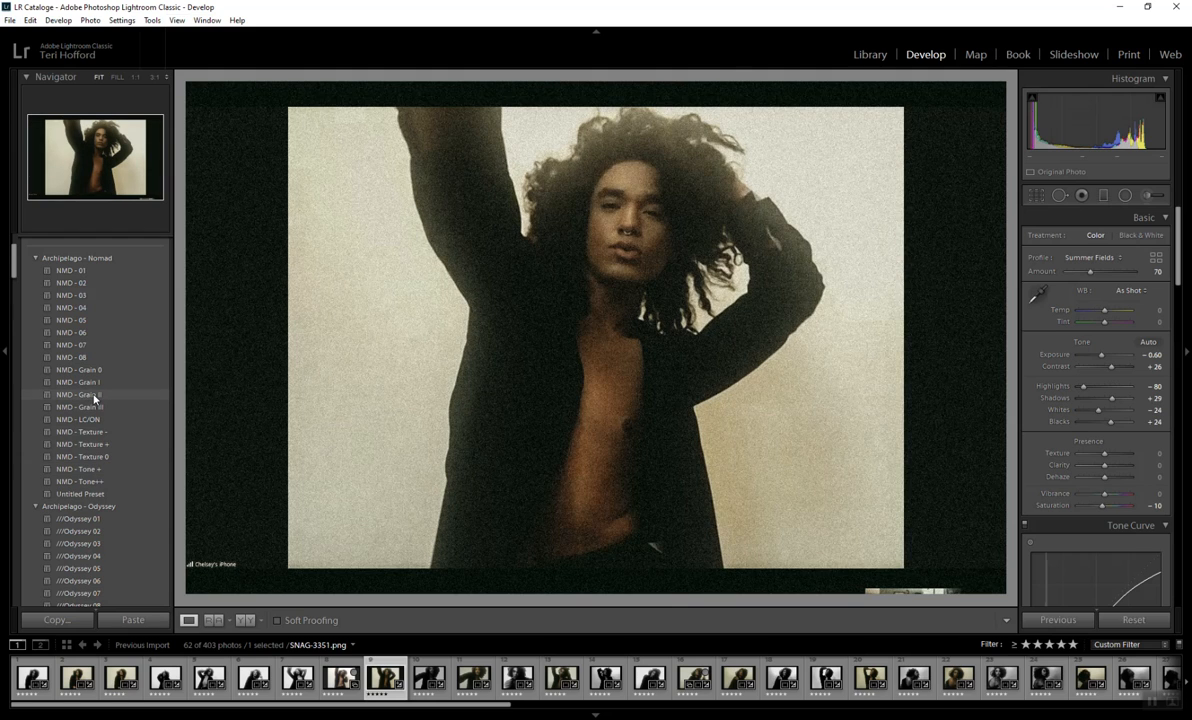
click(95, 398)
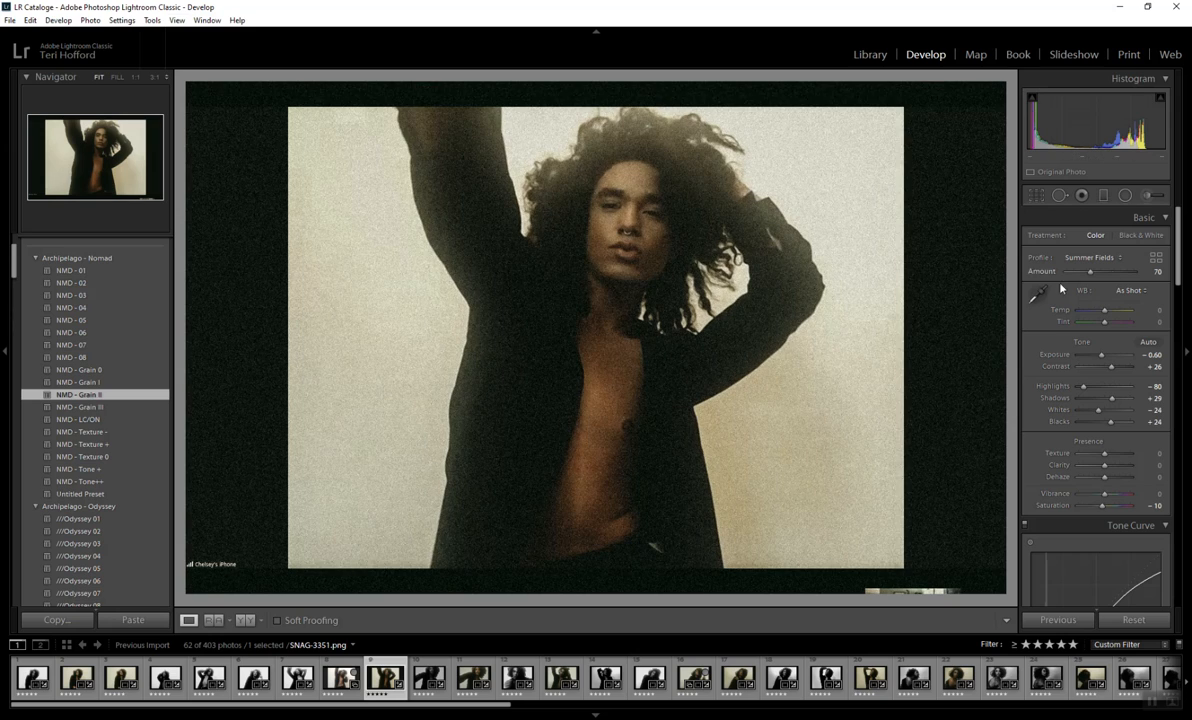
Step: Crop SNAG-3351.png on all four sides, leaving a thin dark border around the portrait and cutting off the call overlays
click(1037, 196)
drag(183, 311, 218, 313)
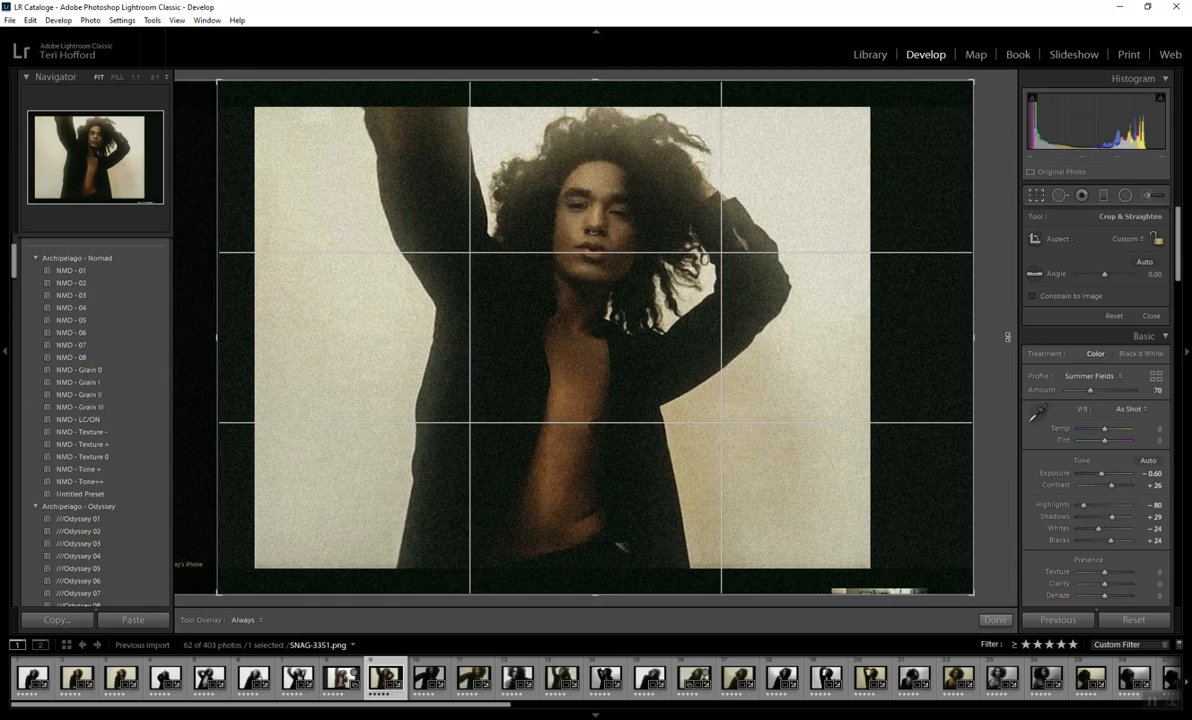
drag(966, 340, 941, 347)
mouse_move(594, 590)
mouse_down()
mouse_move(597, 580)
mouse_move(600, 592)
mouse_up()
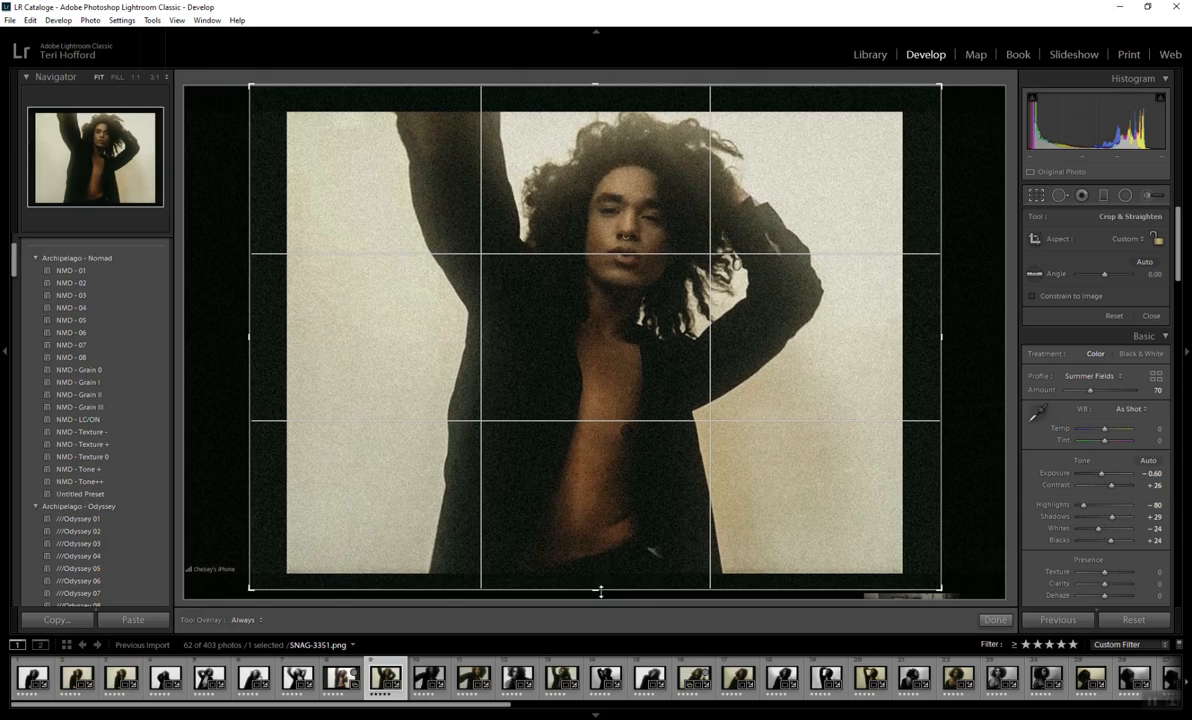
drag(616, 88, 620, 90)
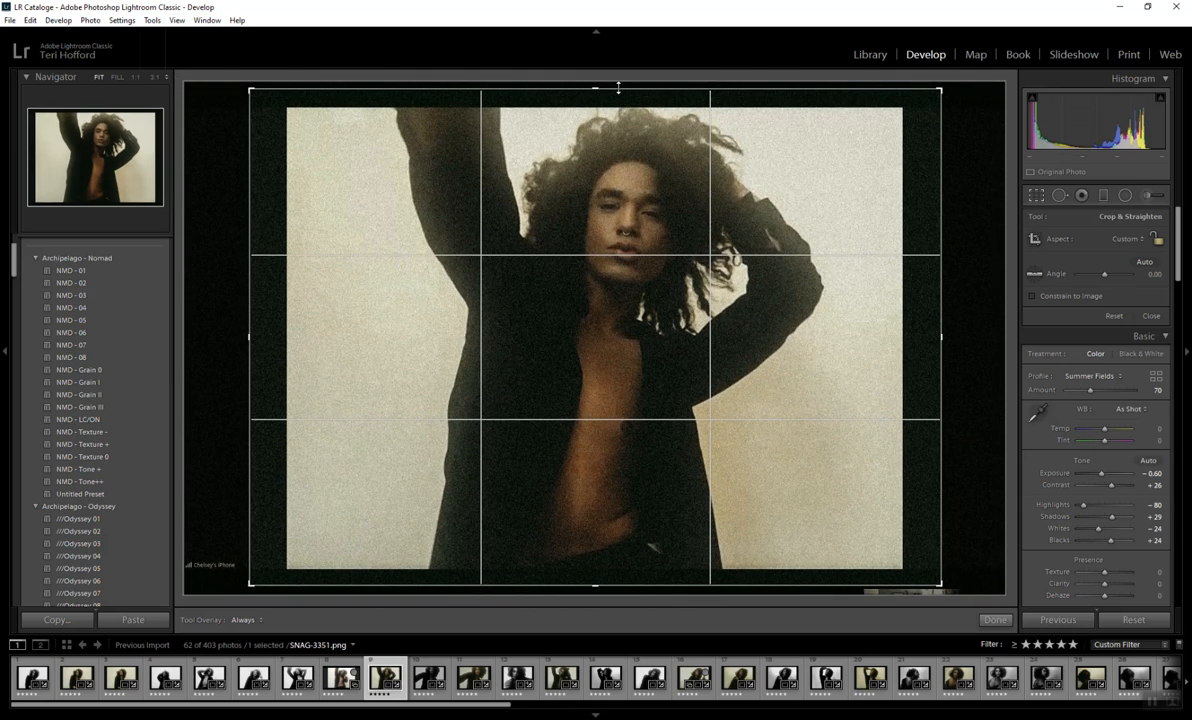
key(Return)
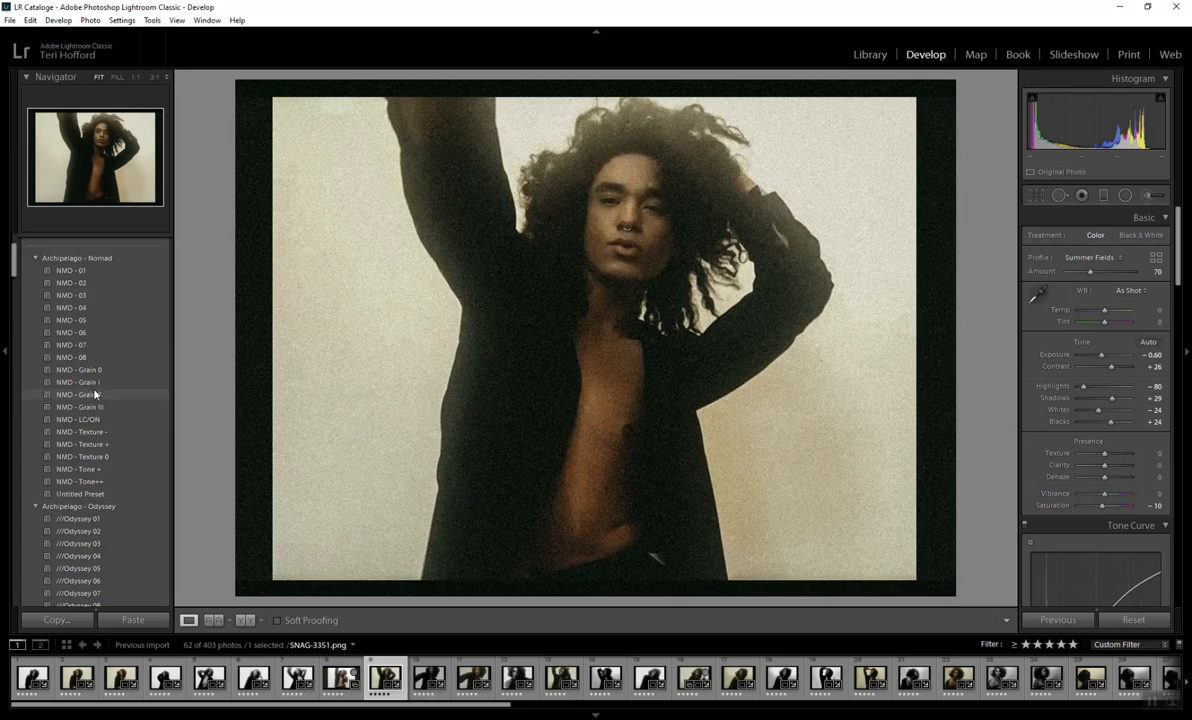
Step: Reapply the NMD - Grain II preset to the cropped photo and reduce the grain Amount to 35
click(94, 394)
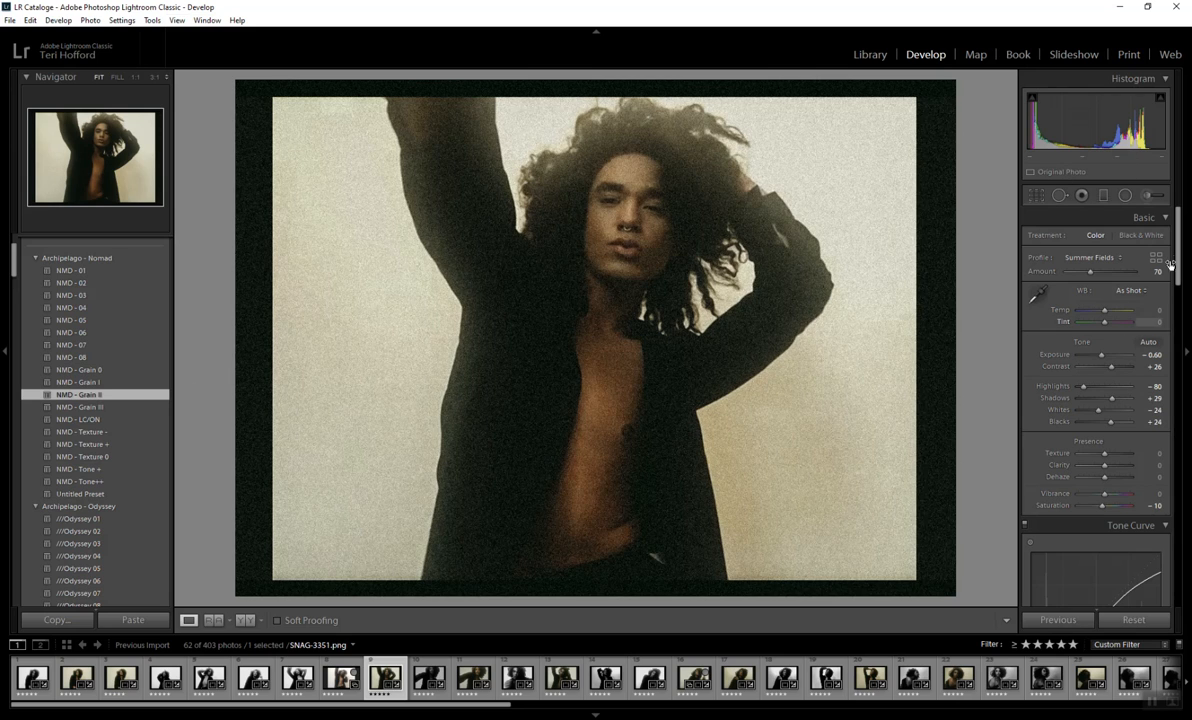
drag(1178, 278, 1188, 597)
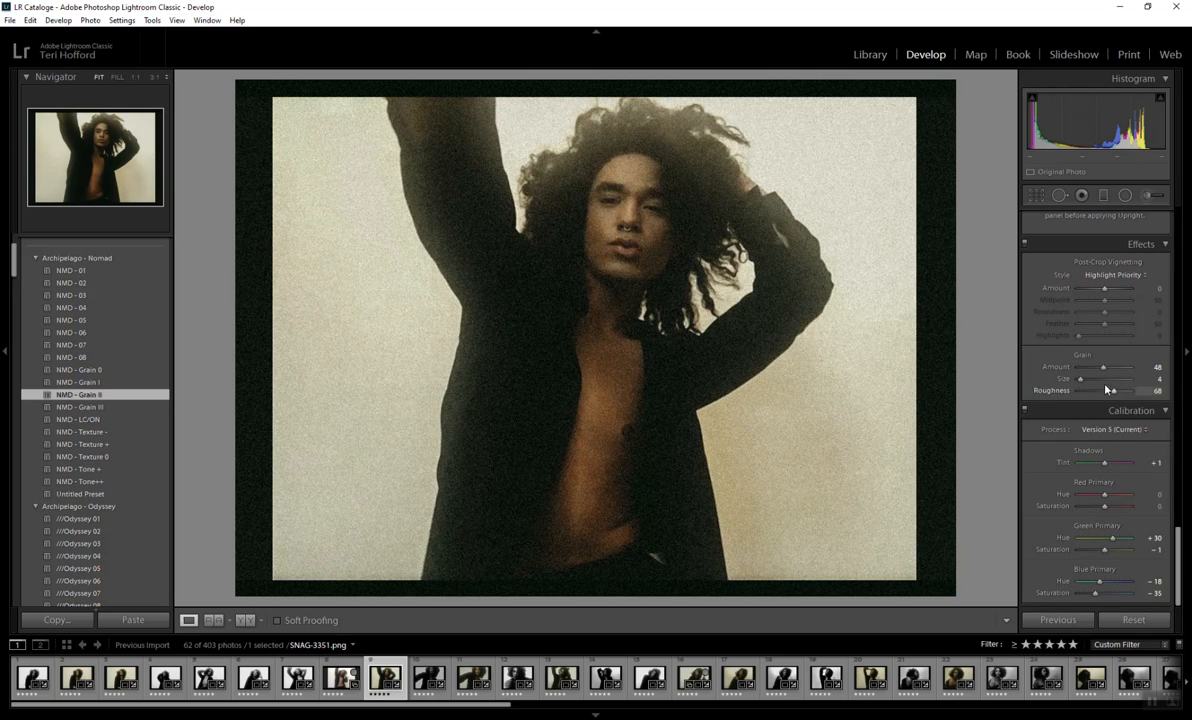
drag(1104, 367, 1076, 367)
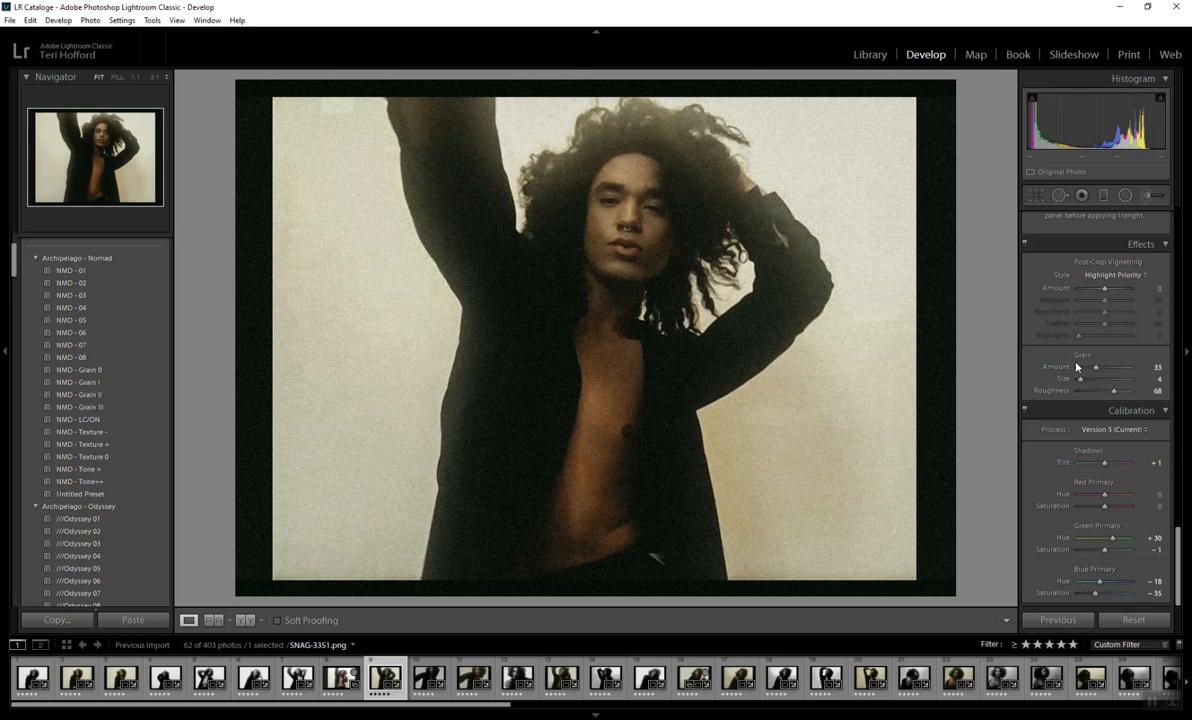
drag(1076, 367, 1097, 370)
Step: Preview other film presets on the photo and apply the EPIC FILM - 06 preset
scroll(95, 420, down, 10)
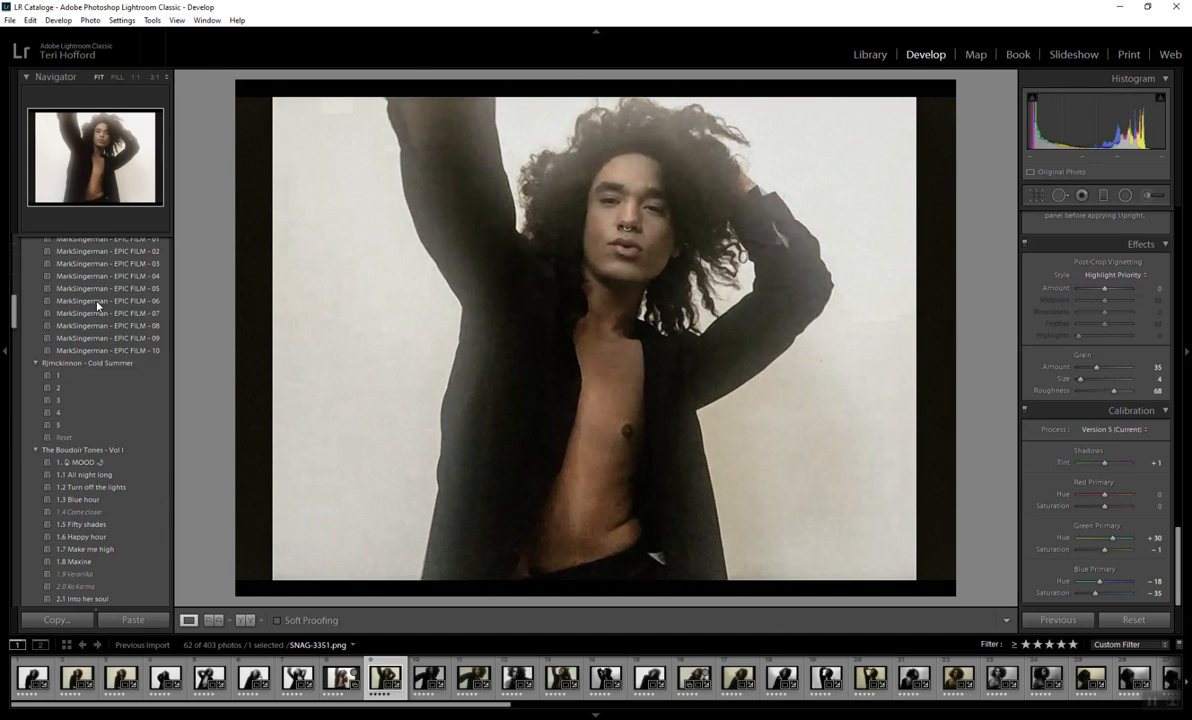
scroll(110, 310, up, 10)
scroll(131, 376, down, 10)
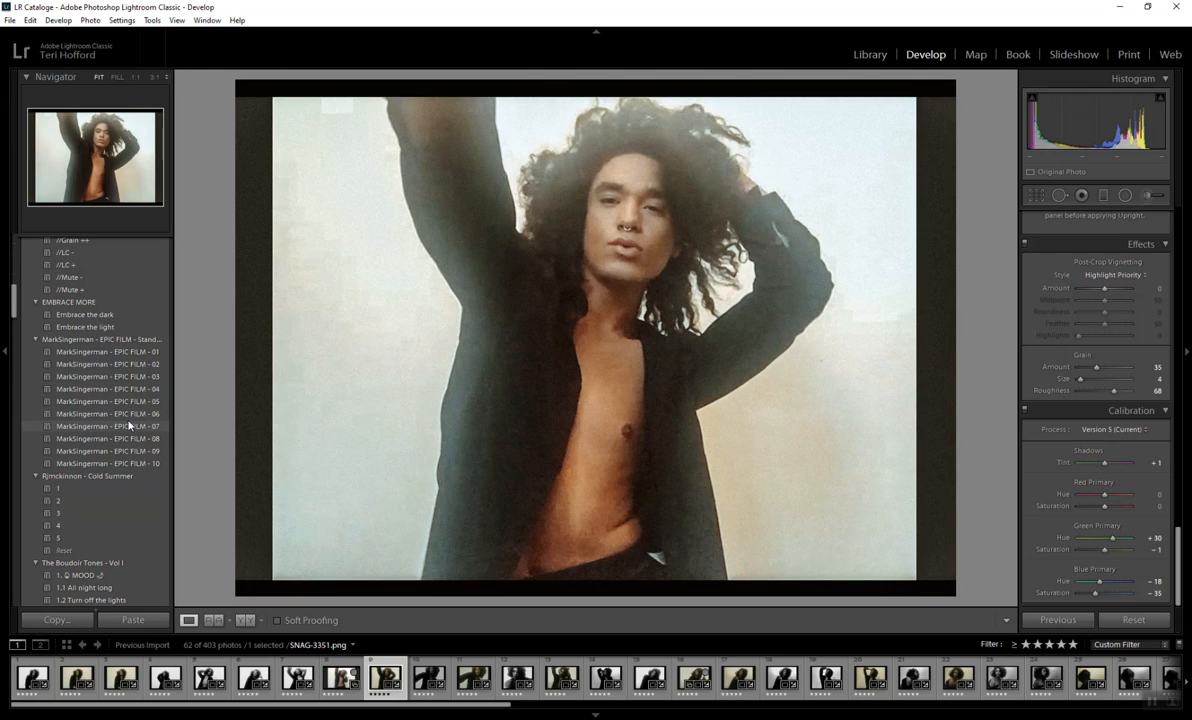
click(124, 415)
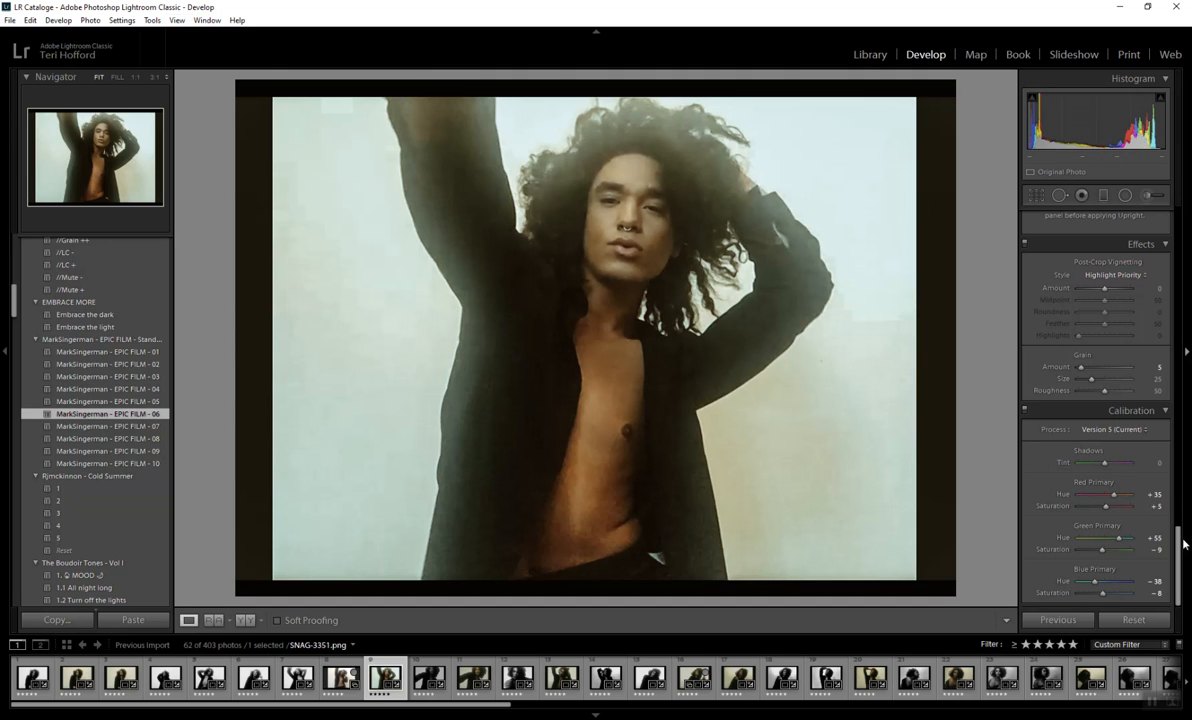
Step: Adjust the basic tone to Exposure -1.43, Contrast +31, Whites -50 and Blacks +81
drag(1178, 550, 1189, 210)
drag(1101, 343, 1091, 398)
drag(1098, 344, 1096, 349)
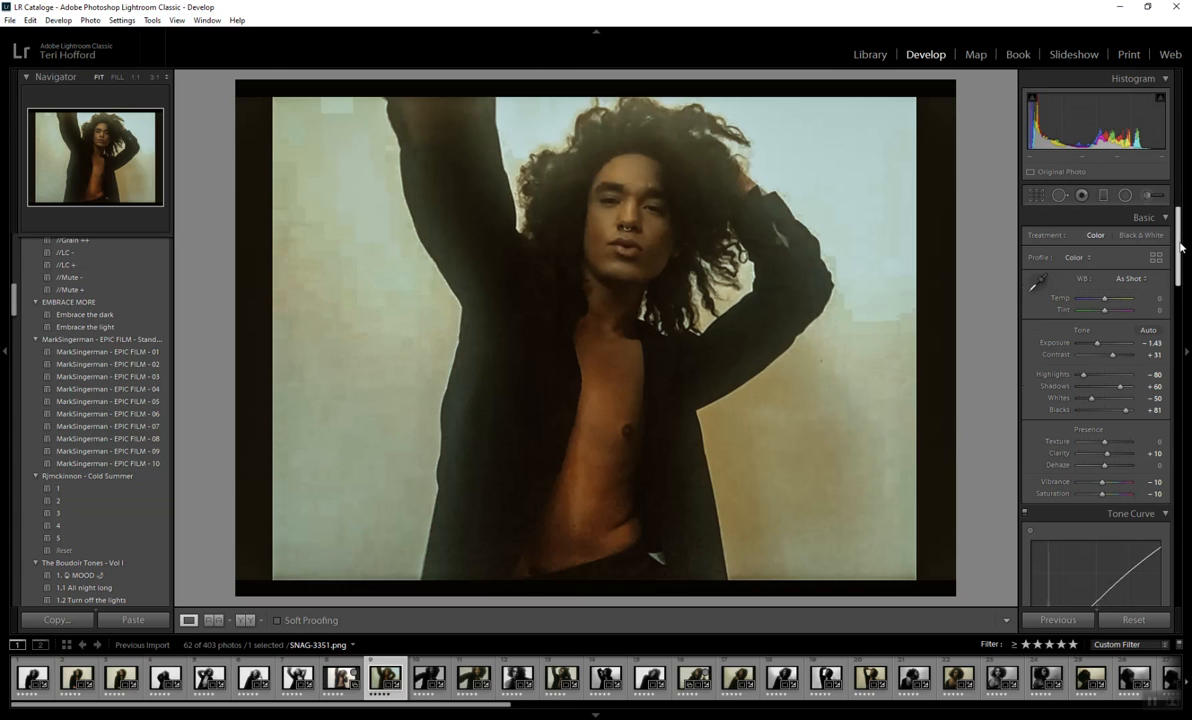
Step: Set the tone curve's region values to Darks +11 and Shadows -7
scroll(1165, 312, down, 5)
scroll(1165, 312, down, 1)
mouse_move(1105, 333)
mouse_down()
mouse_move(1113, 341)
mouse_move(1099, 346)
mouse_up()
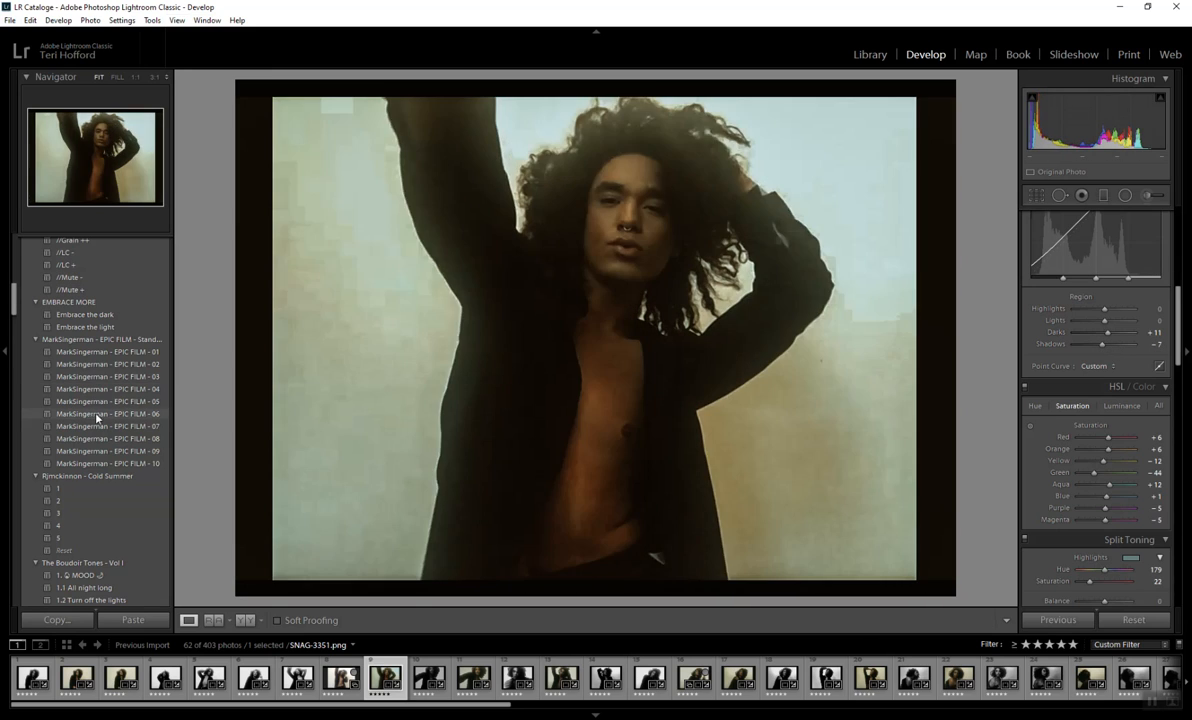
Step: Preview more presets down to The Boudoir Tones group and reset all develop settings of SNAG-3351.png
scroll(98, 446, down, 3)
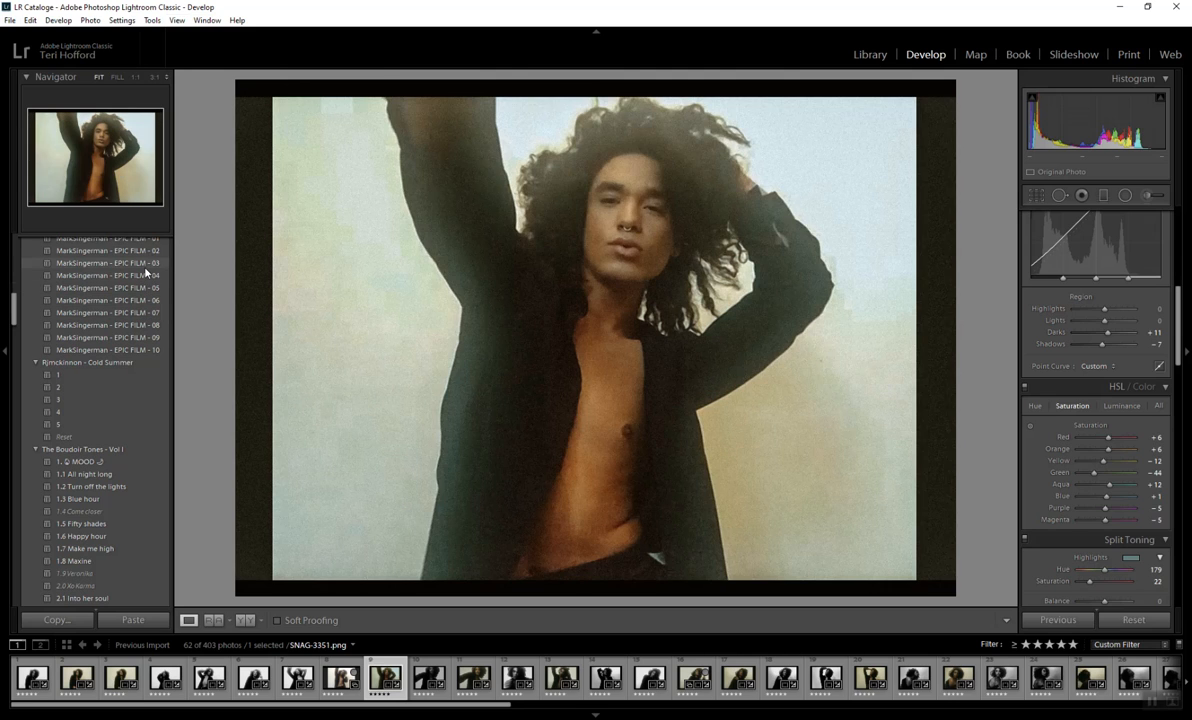
scroll(112, 287, down, 3)
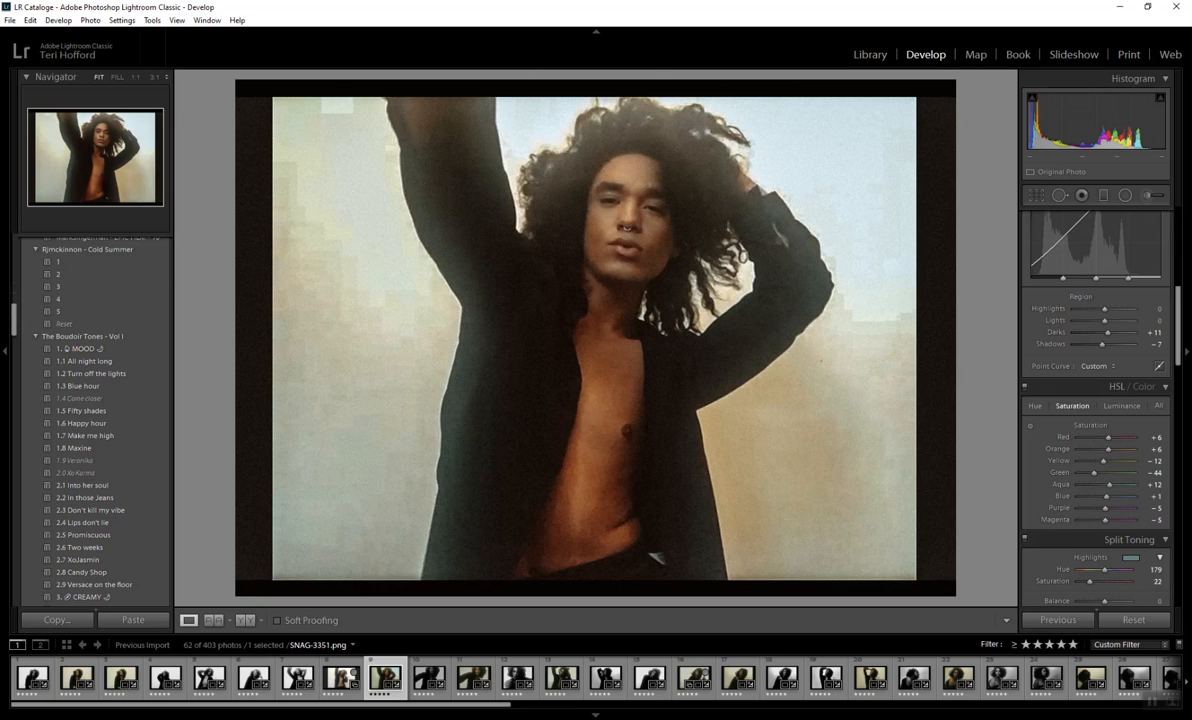
click(1133, 619)
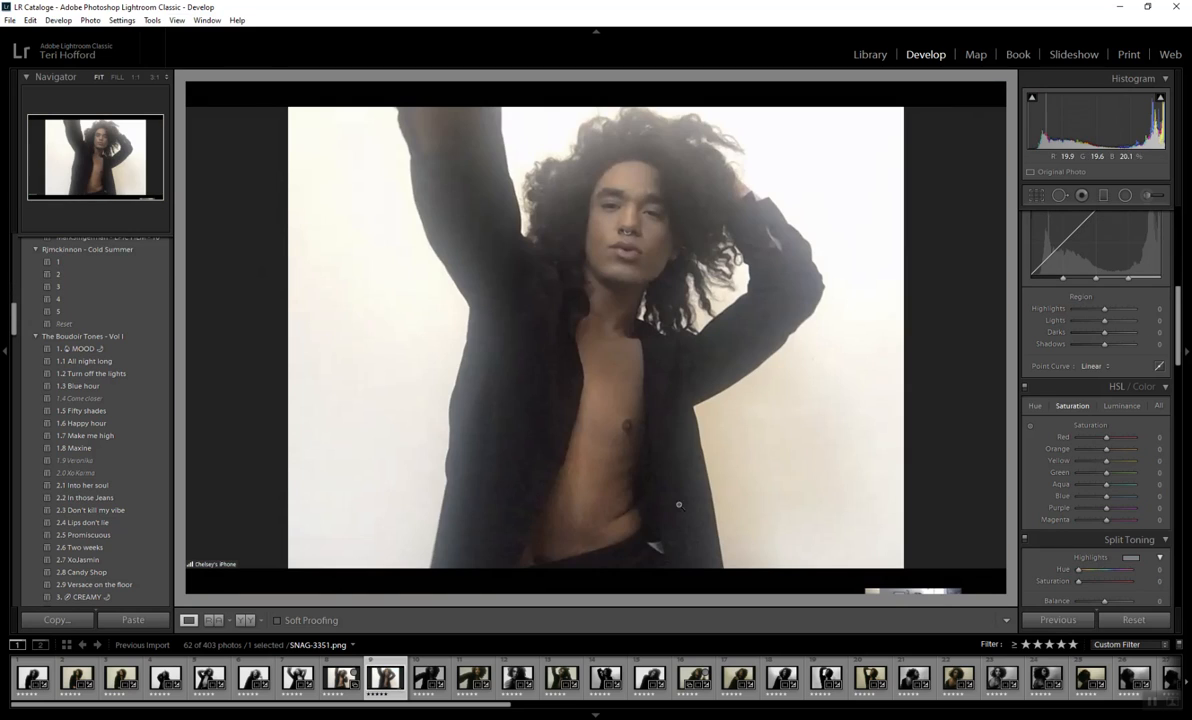
Step: Preview the Rjmckinnon - Cold Summer presets 1 to 5 and The Boudoir Tones presets on the photo
click(55, 263)
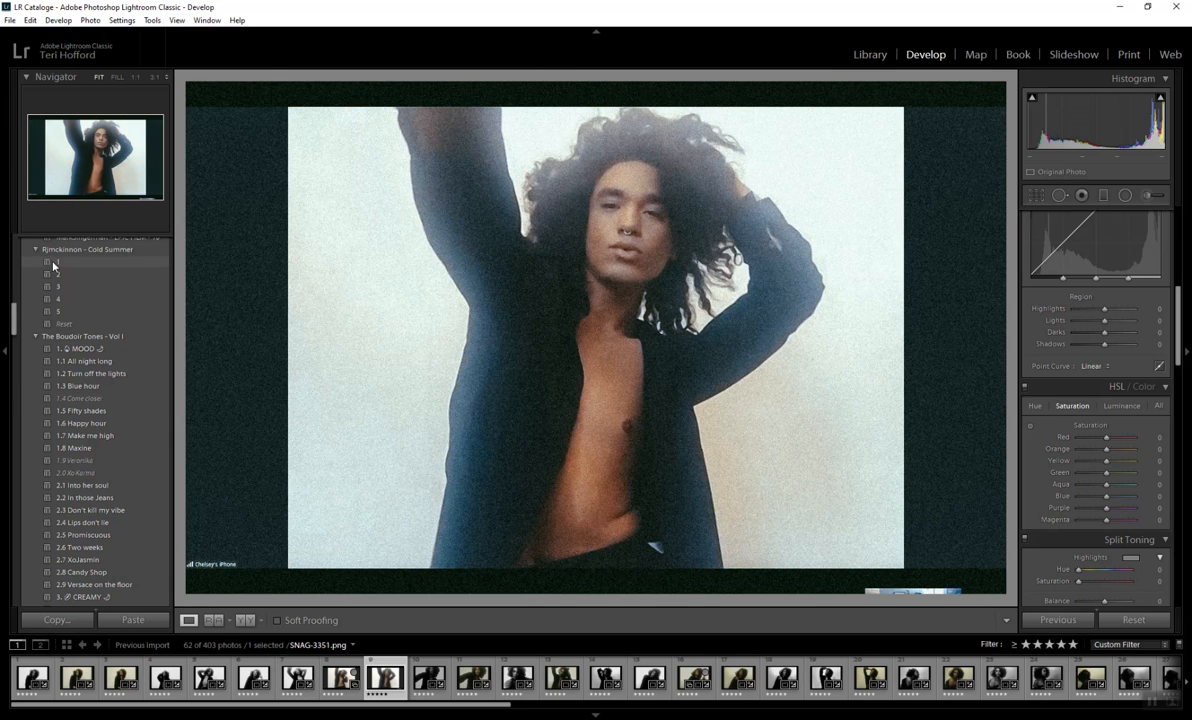
click(60, 276)
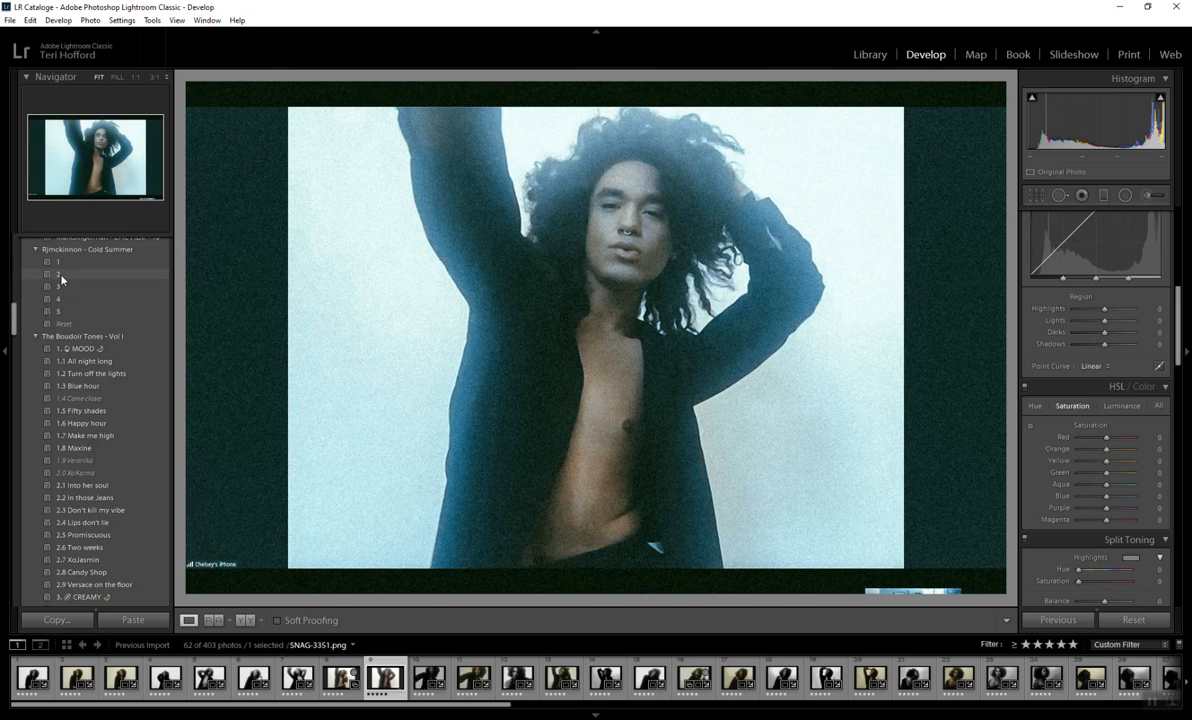
click(59, 287)
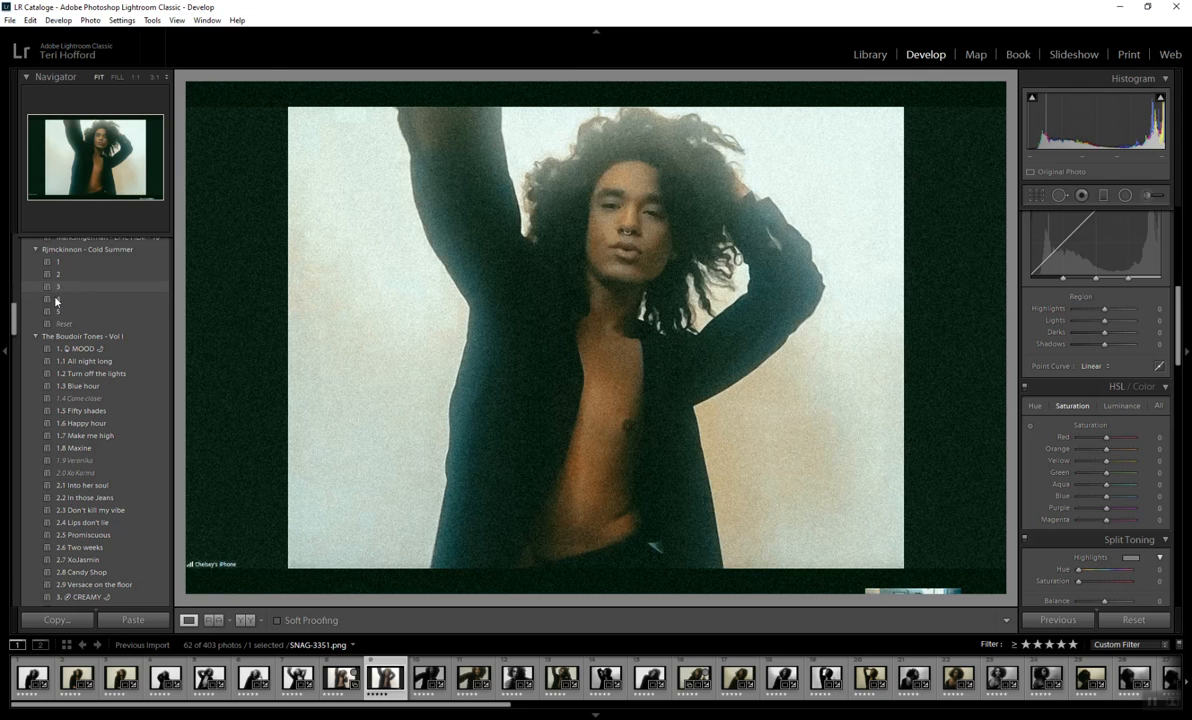
click(57, 299)
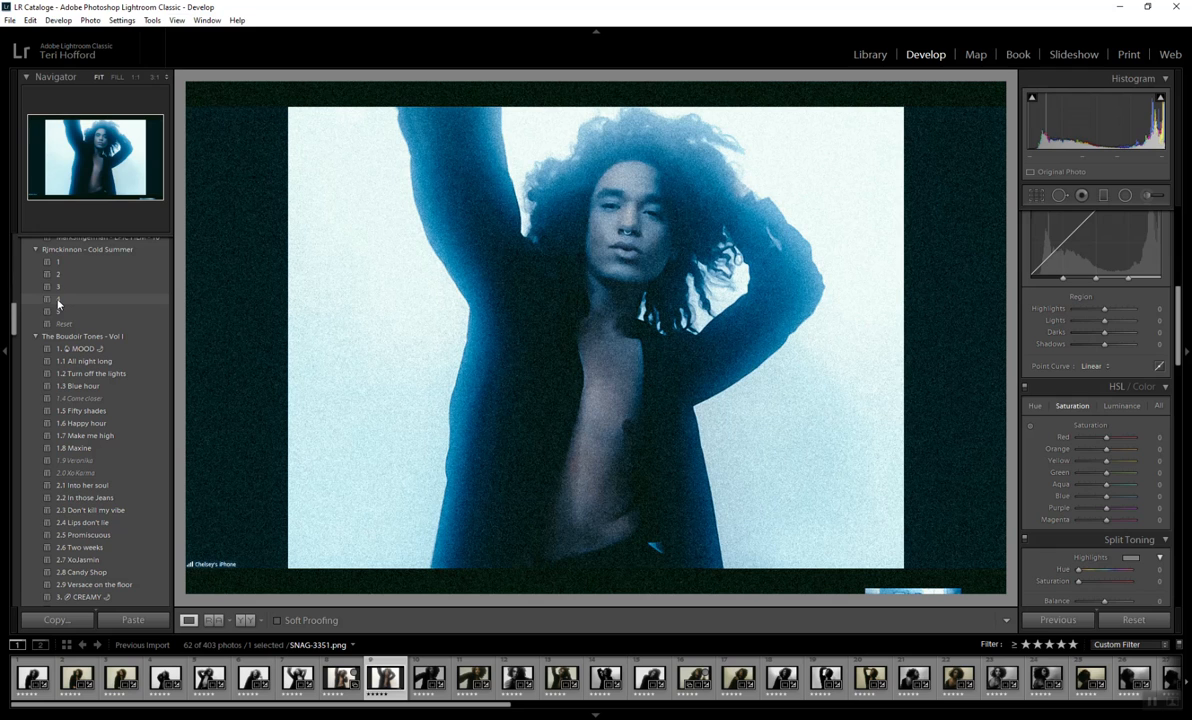
click(58, 316)
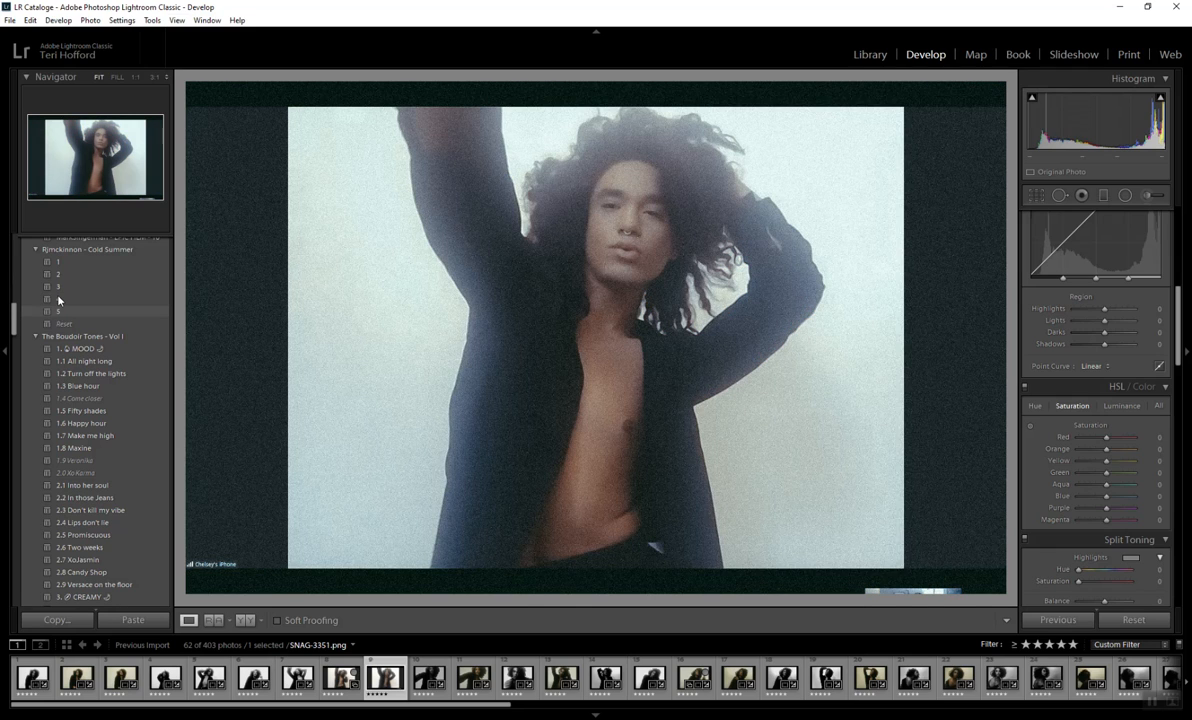
click(57, 299)
click(60, 287)
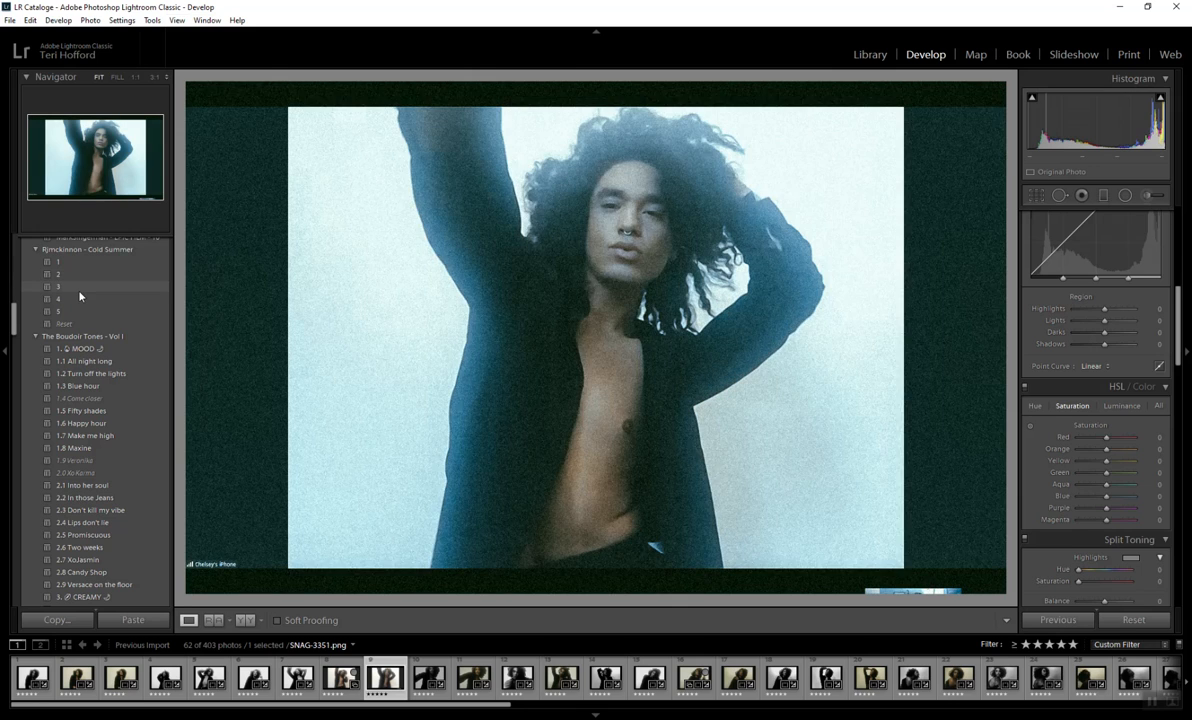
scroll(80, 296, down, 3)
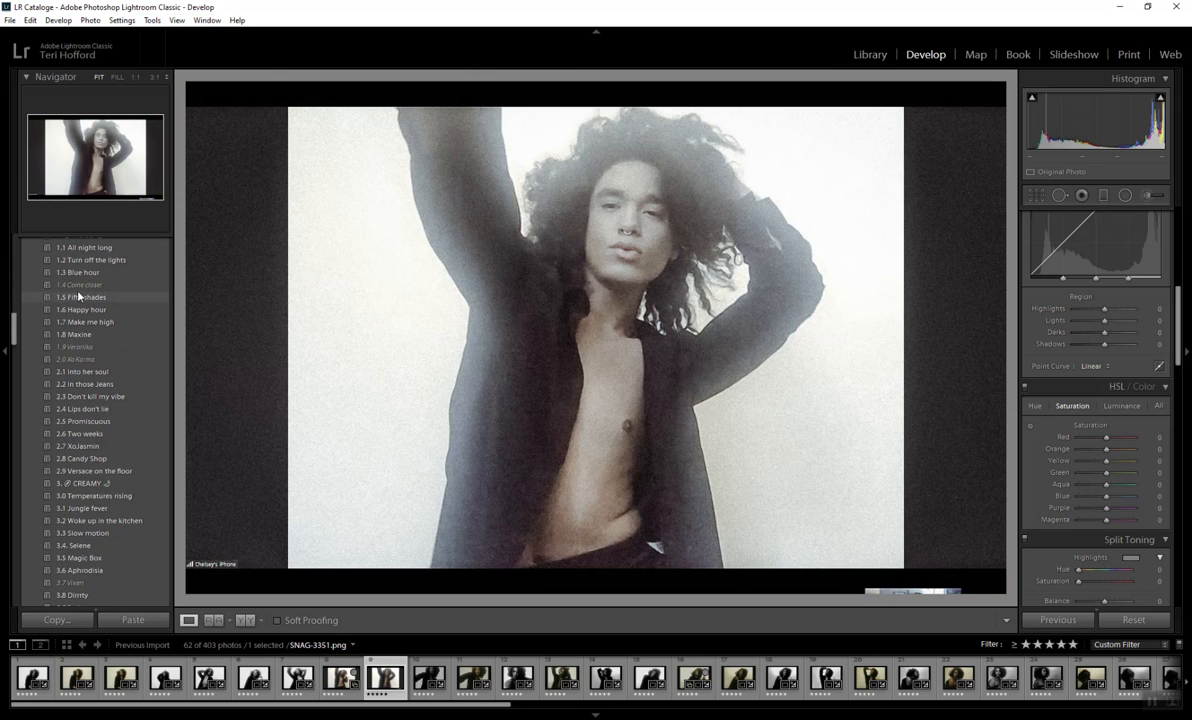
scroll(78, 290, up, 3)
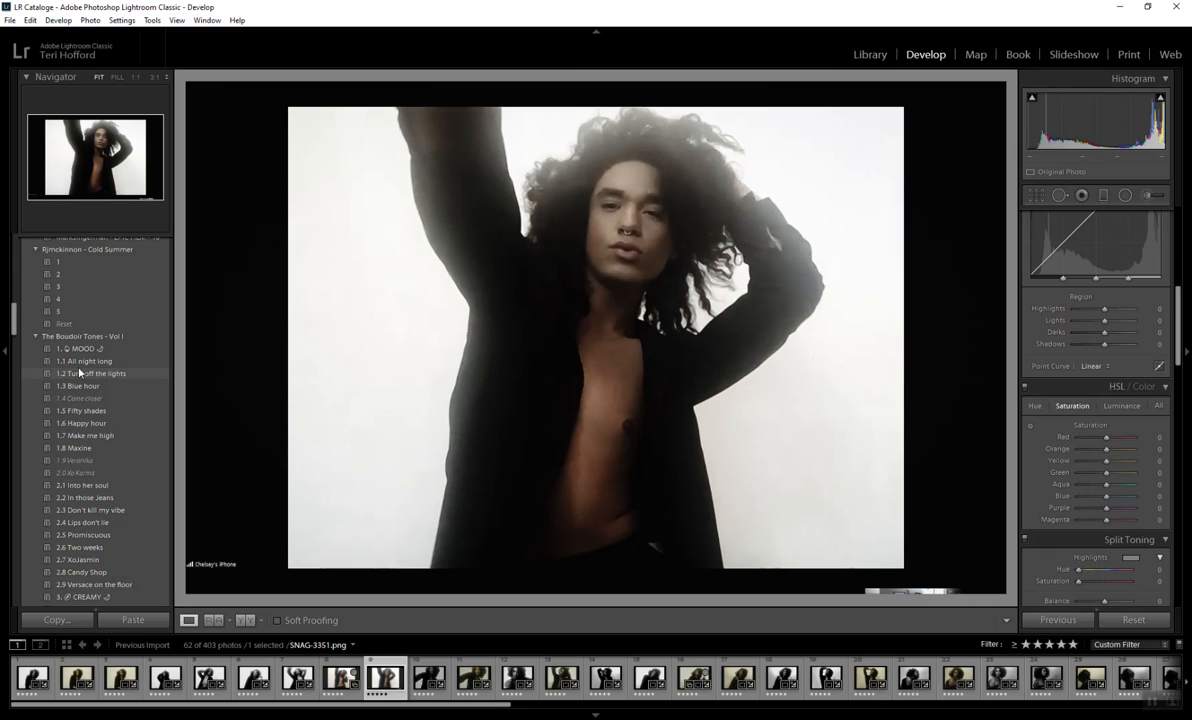
Step: Apply the 1.2 Turn off the lights preset and set the tone curve's Darks to +32 and Shadows to +15
click(79, 373)
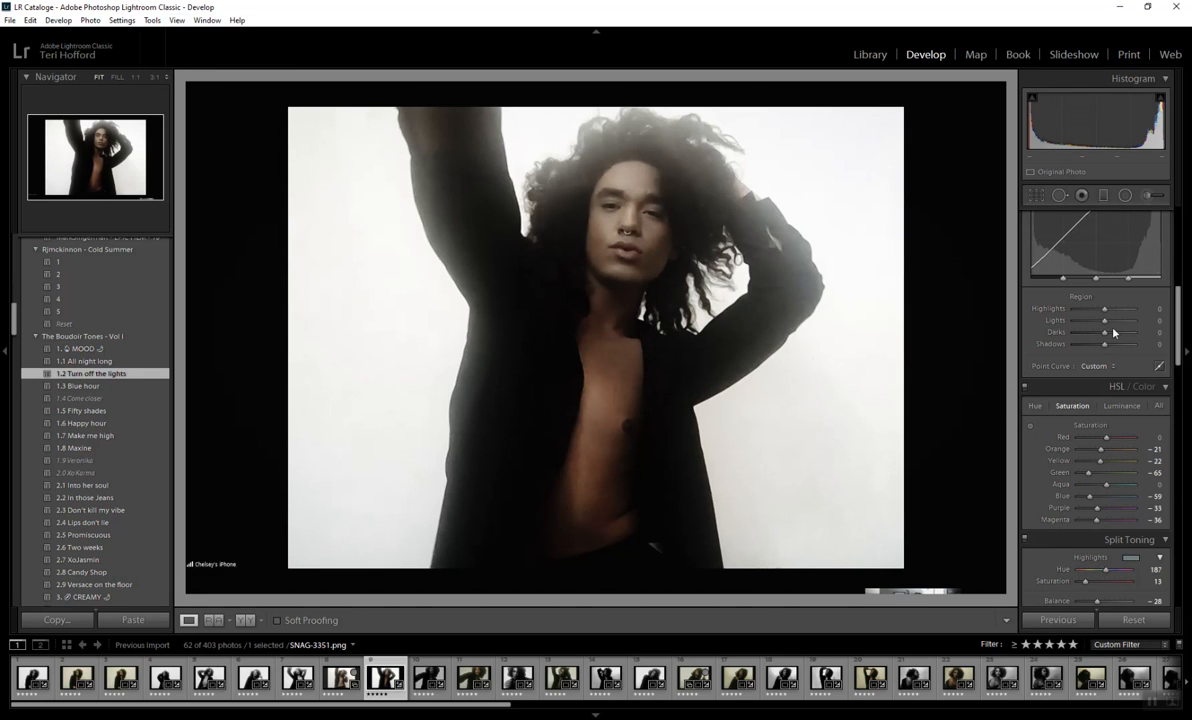
drag(1112, 337, 1109, 343)
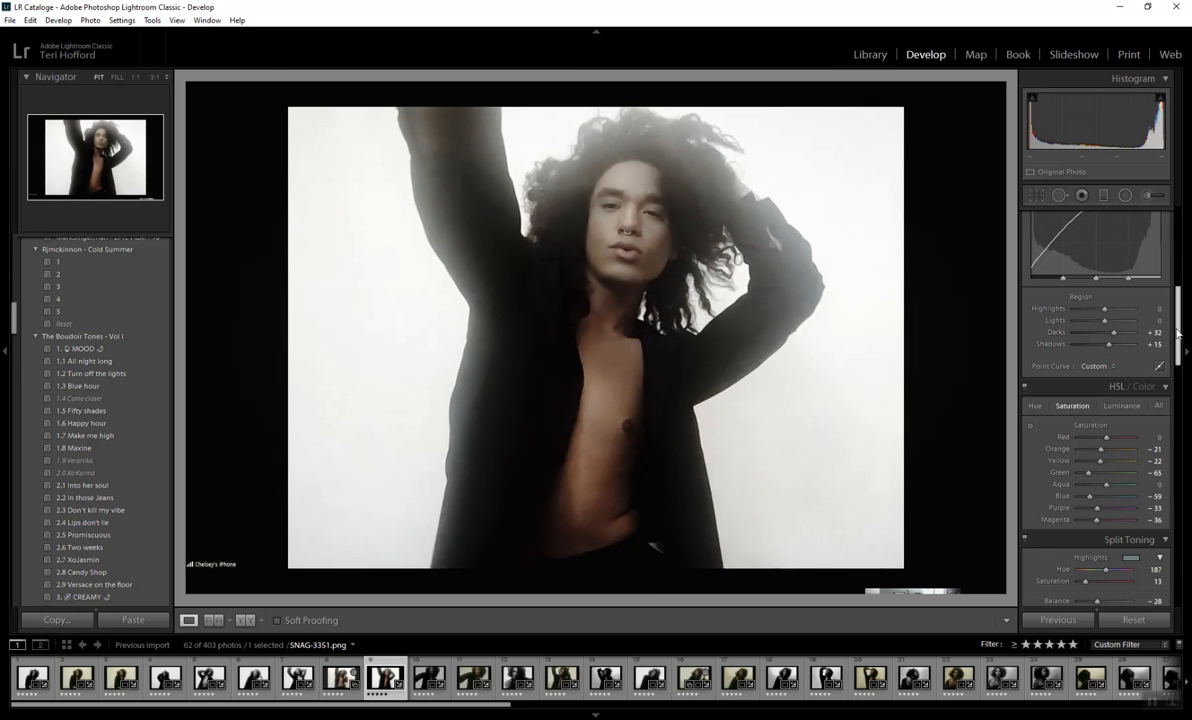
scroll(1147, 335, up, 4)
mouse_move(1104, 357)
mouse_down()
mouse_move(1122, 360)
mouse_move(1112, 346)
mouse_up()
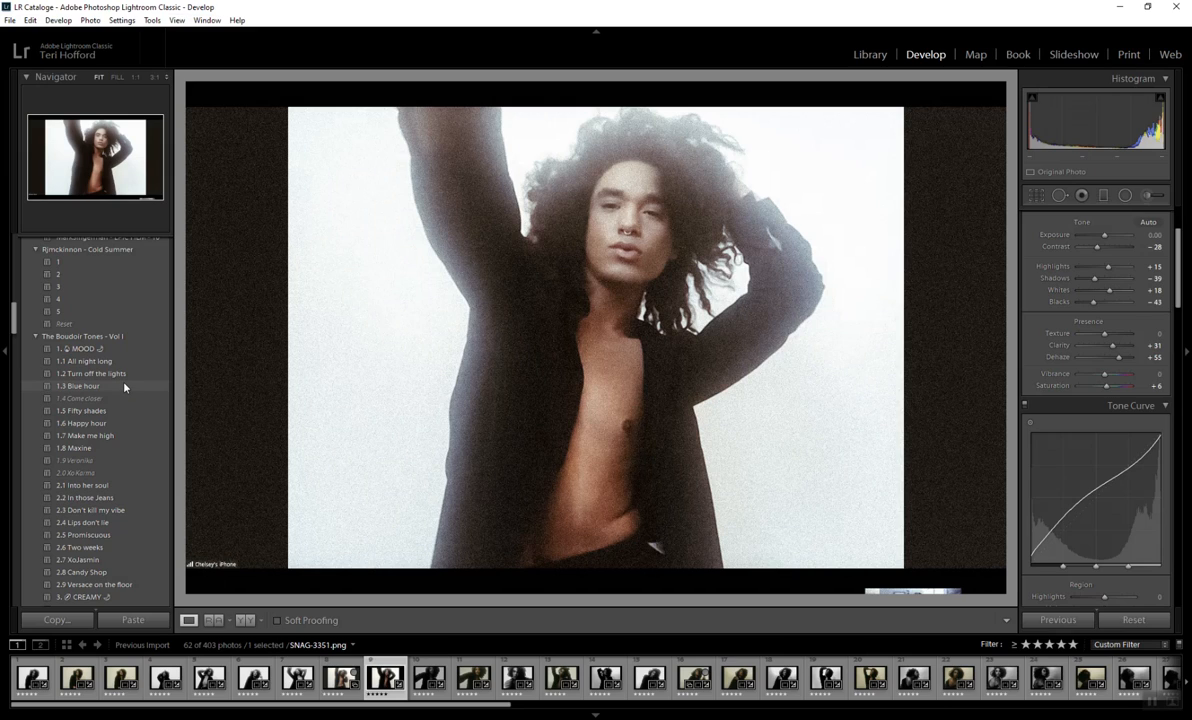
Step: Apply the 1.3 Blue hour preset, replace it with 1.4 Come closer, and set Exposure to -1.07 and Contrast to +43
click(124, 387)
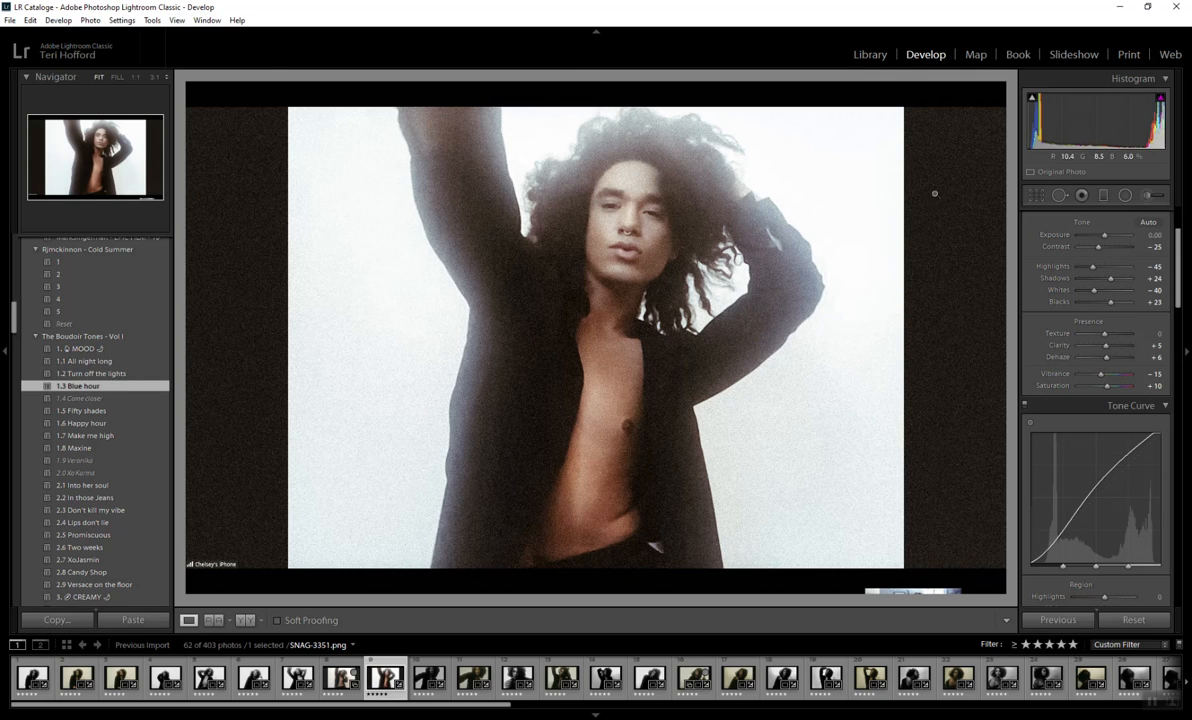
scroll(1045, 290, up, 3)
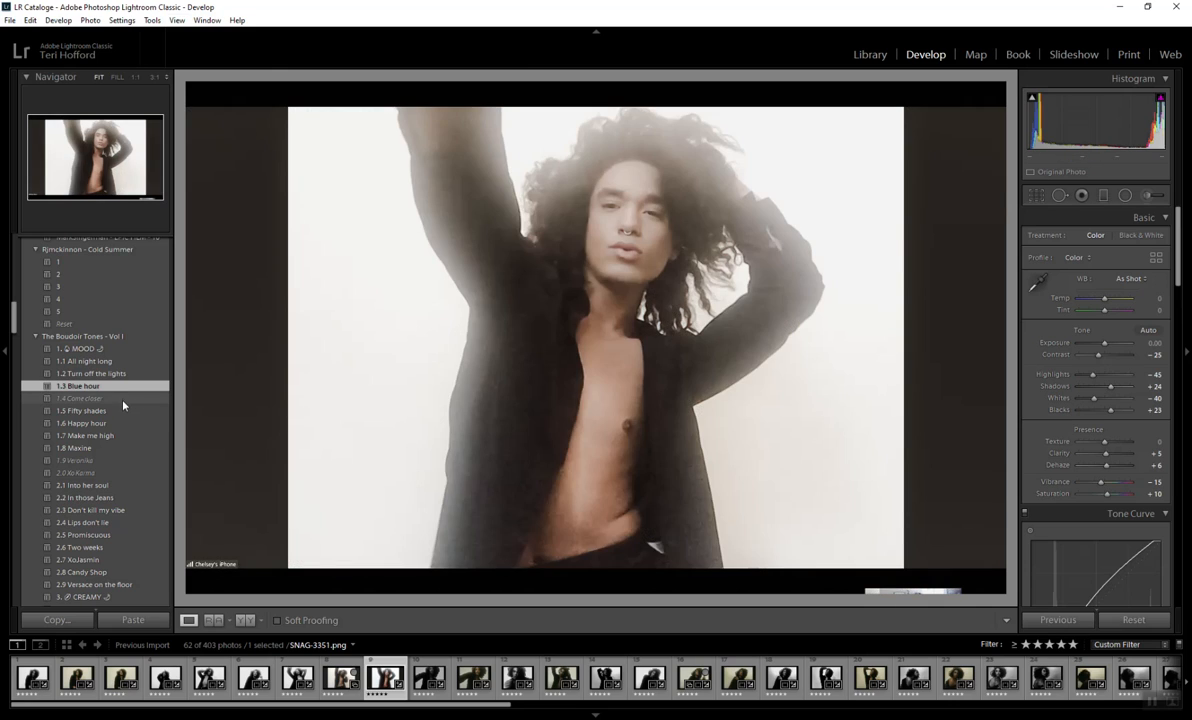
click(124, 400)
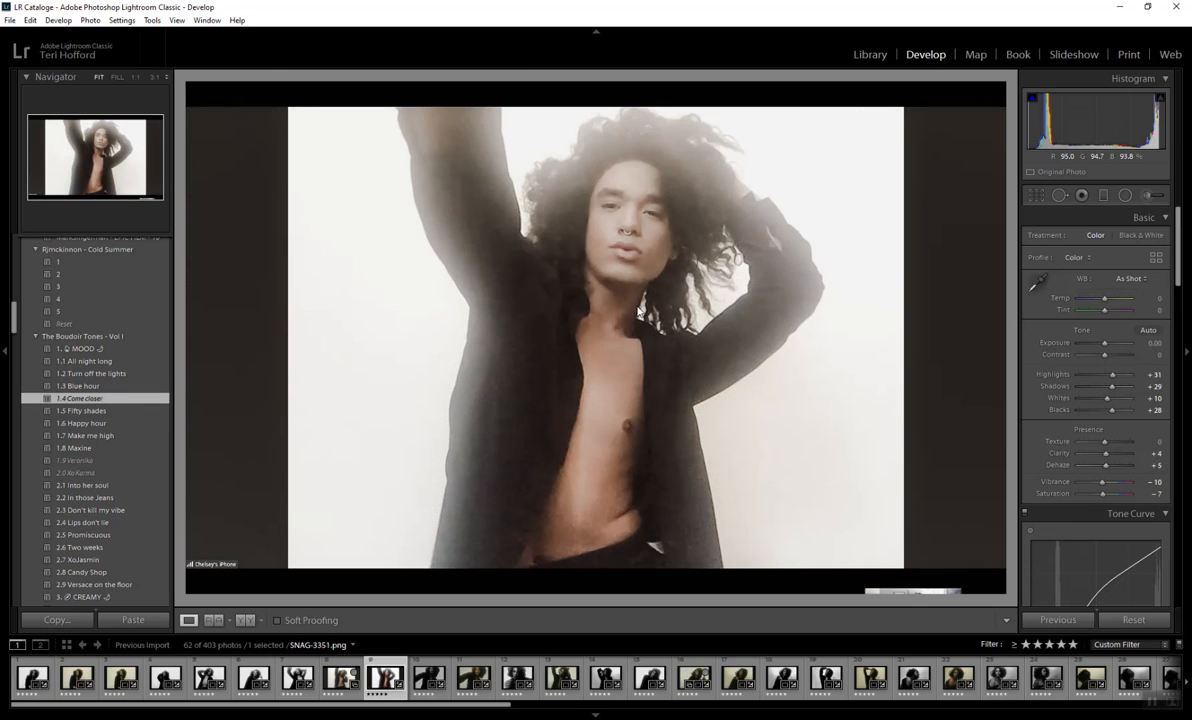
mouse_move(1105, 344)
mouse_down()
mouse_move(1094, 347)
mouse_move(1117, 360)
mouse_up()
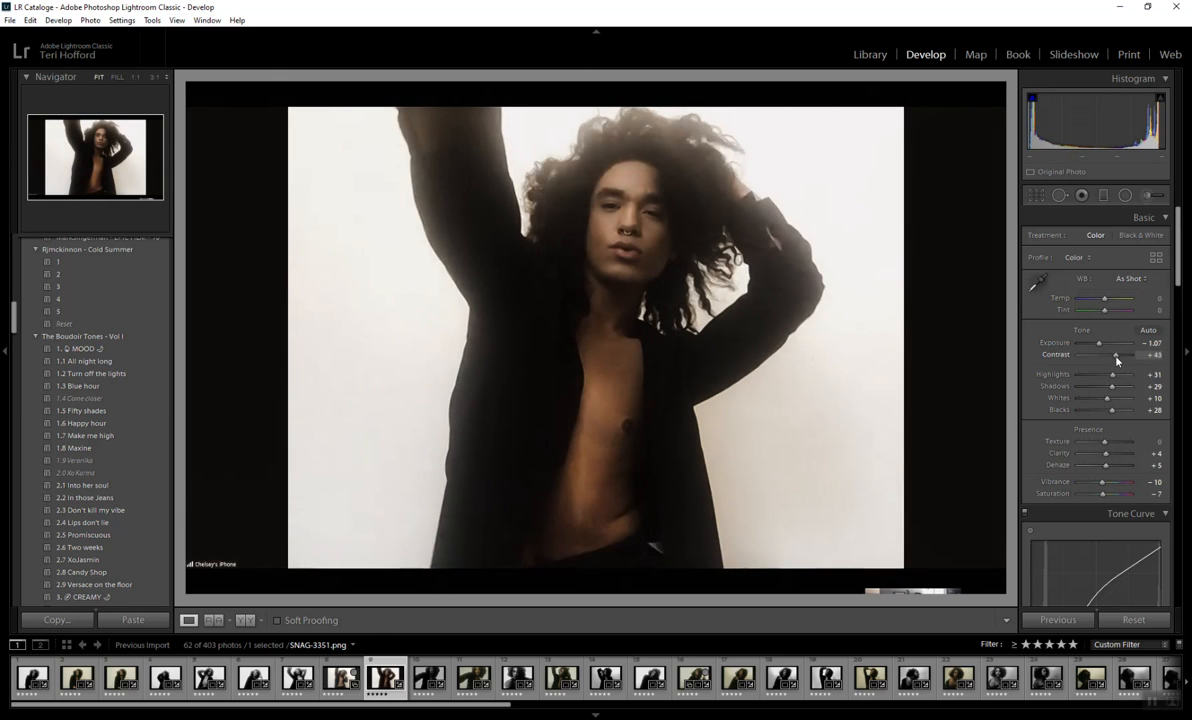
Step: Reset the photo's develop settings and preview the remaining Boudoir Tones presets down to the BLOGGER user presets
click(1133, 619)
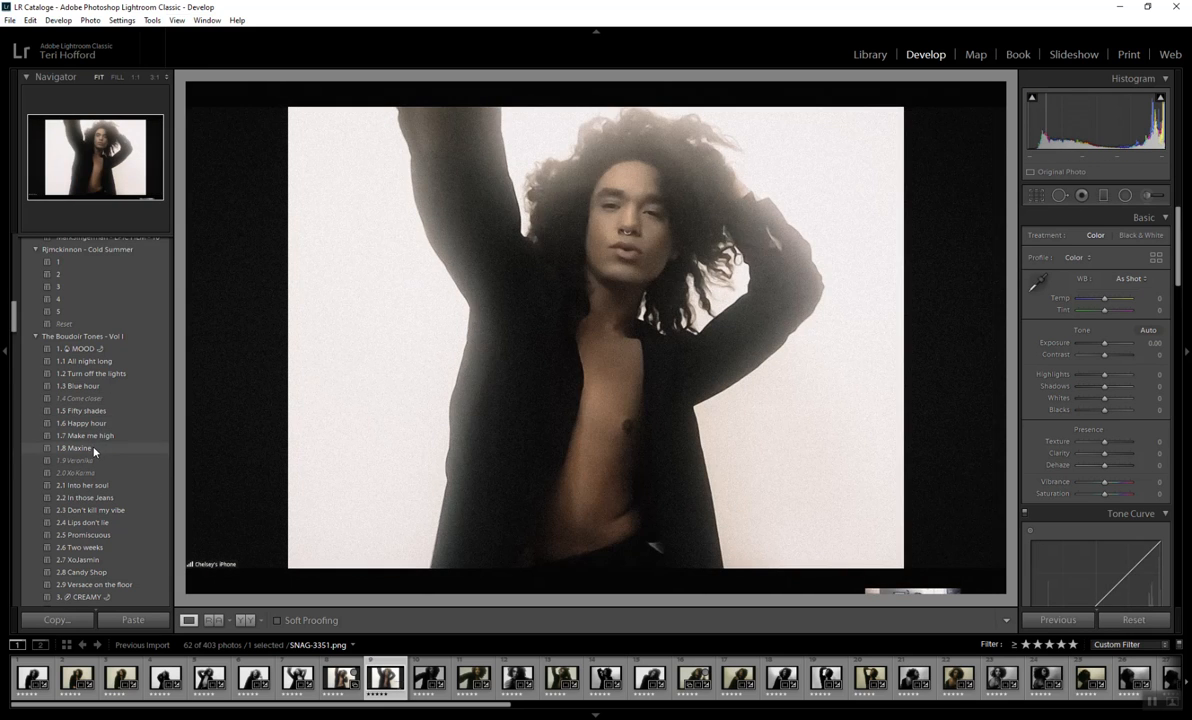
scroll(94, 452, down, 3)
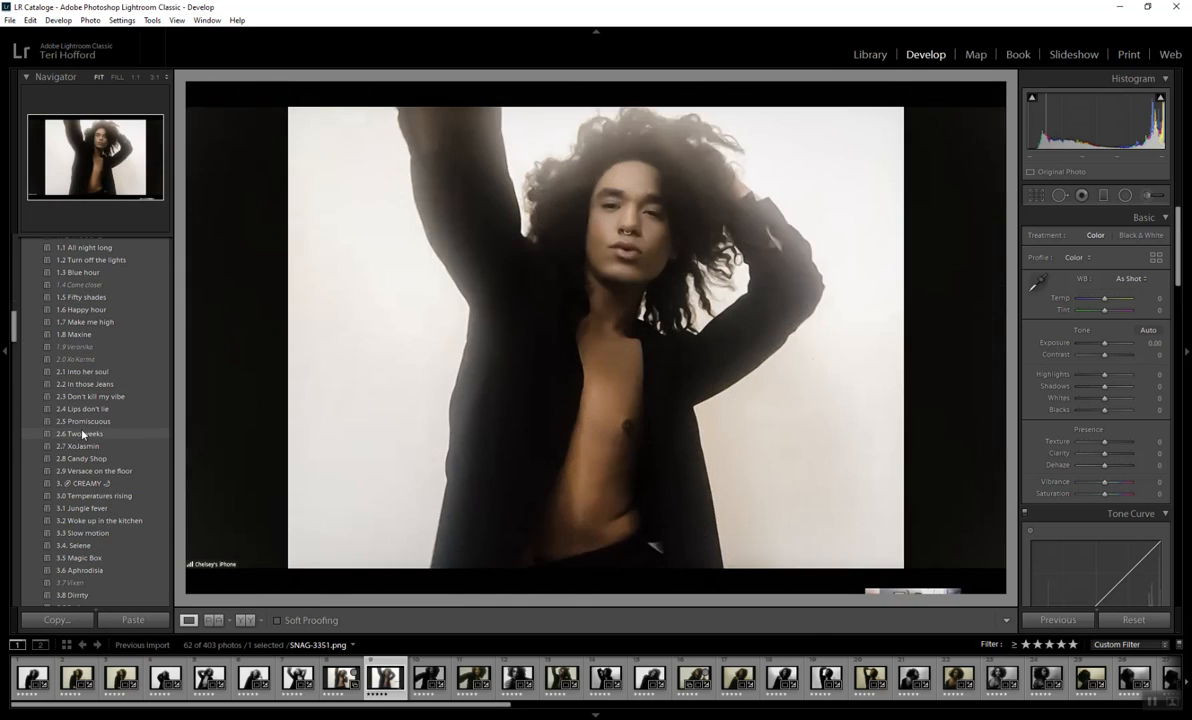
scroll(80, 430, down, 3)
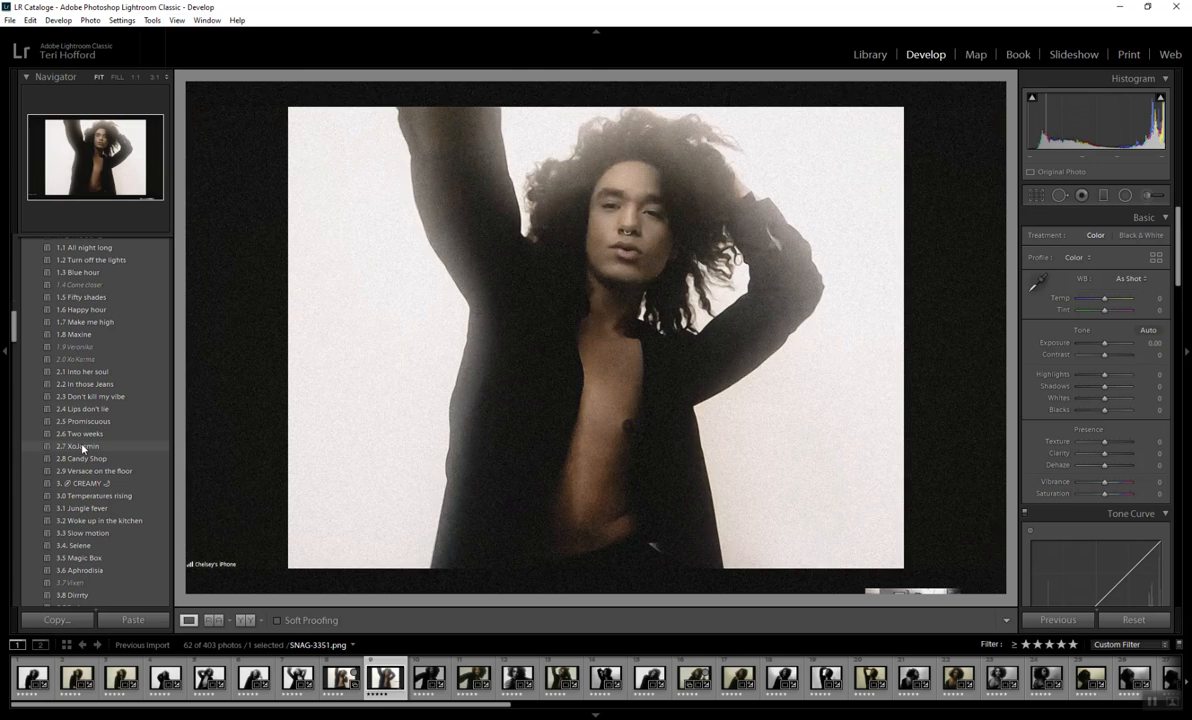
scroll(82, 450, down, 3)
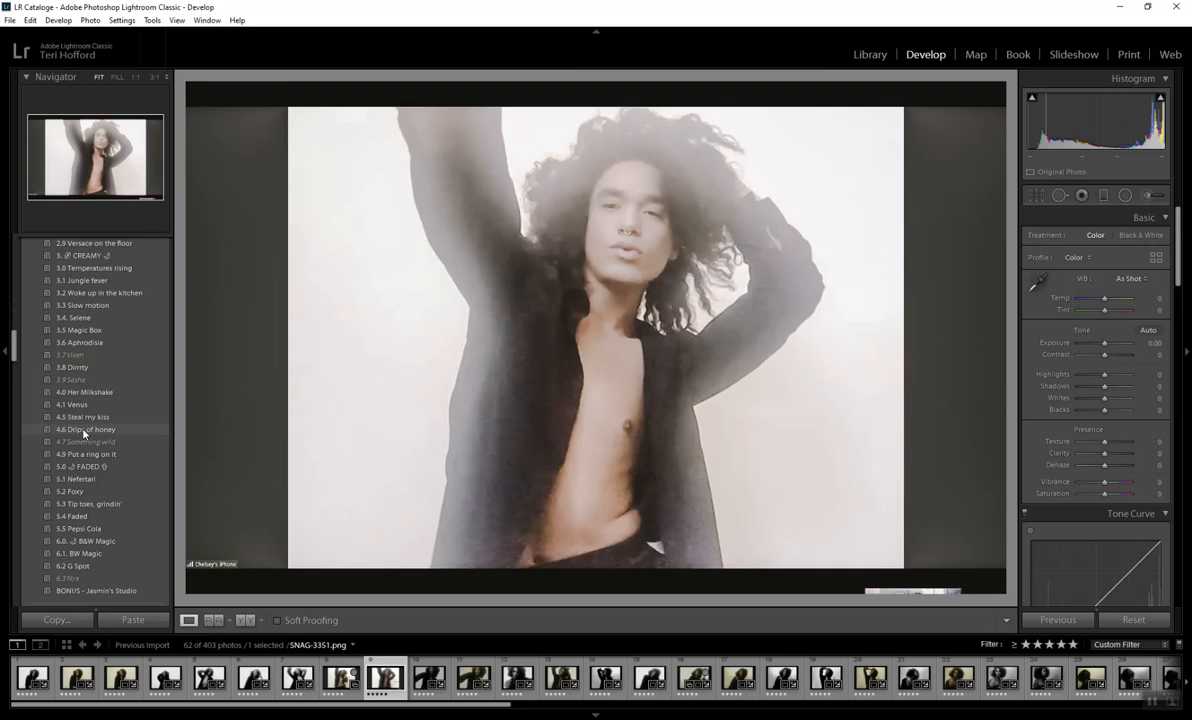
scroll(85, 433, down, 3)
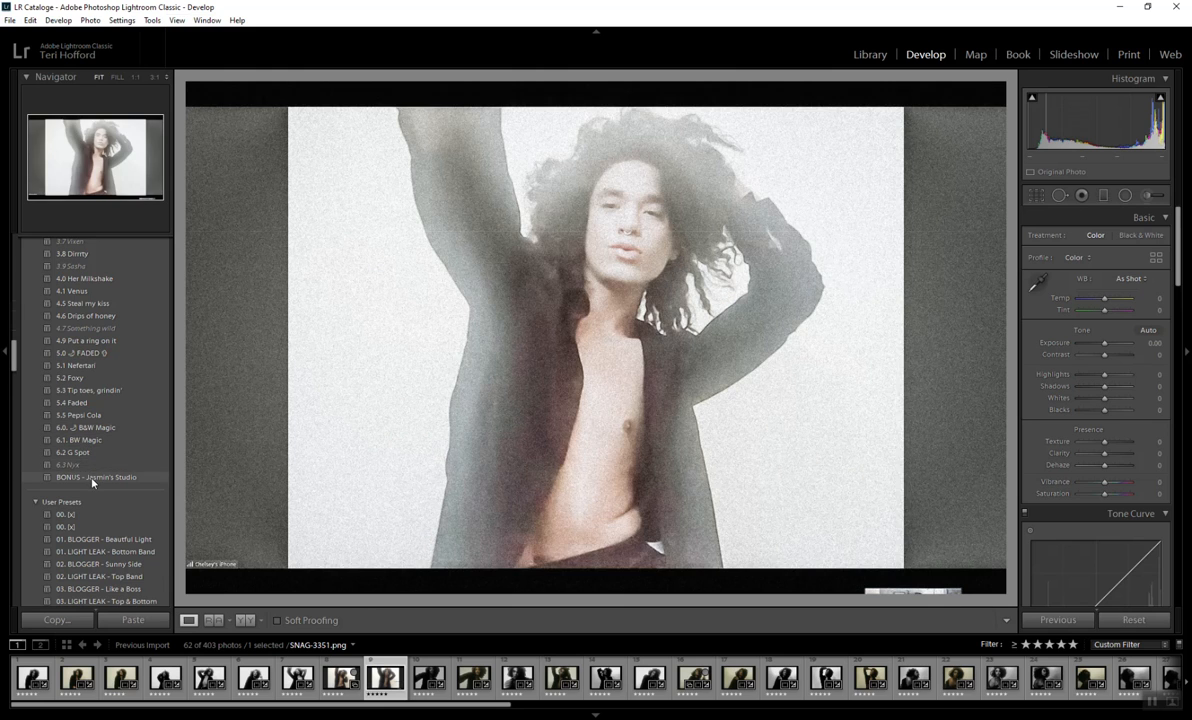
scroll(85, 444, down, 3)
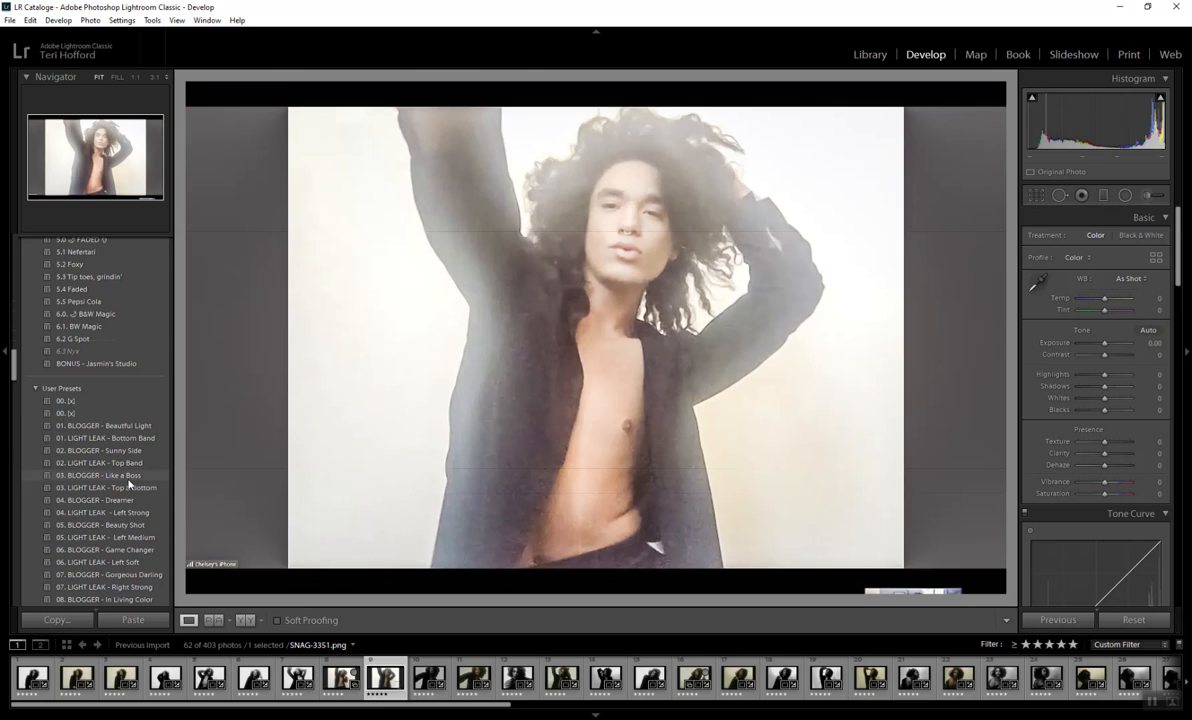
Step: Apply the 03. BLOGGER - Like a Boss preset and set Exposure to -0.83
click(128, 477)
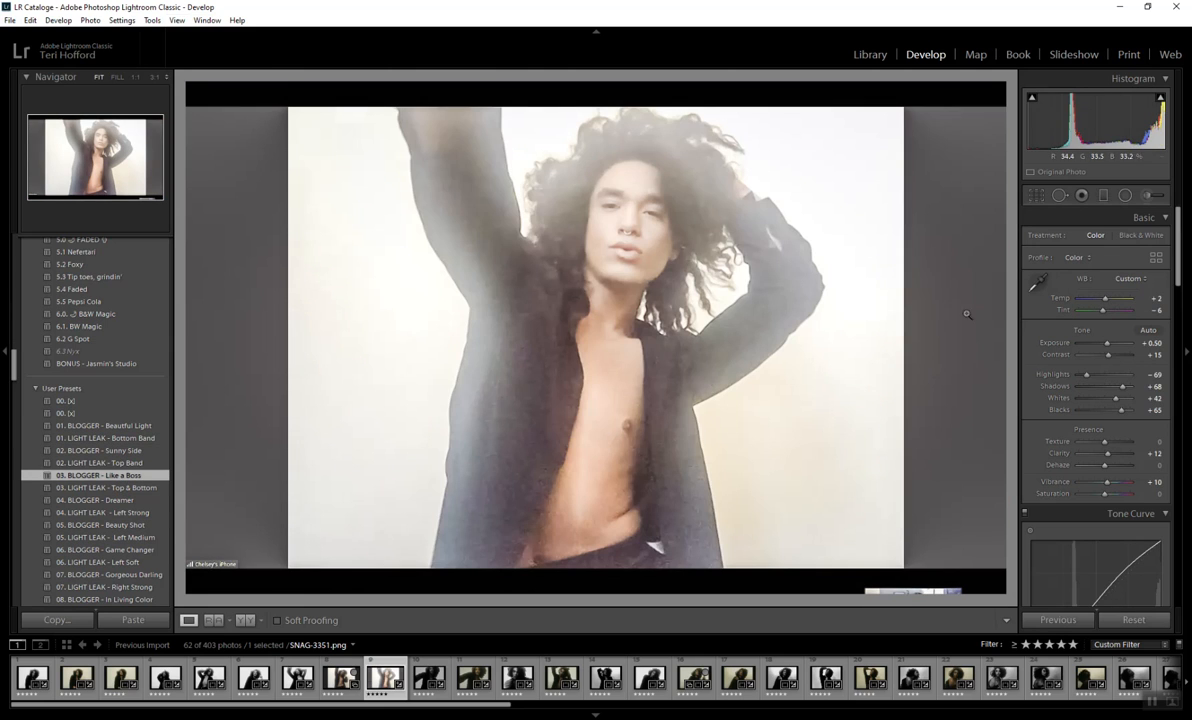
drag(1094, 347, 1100, 345)
click(132, 488)
Step: Preview the LIGHT LEAK and LIGHTING user presets and apply the Blushing preset
scroll(120, 460, down, 10)
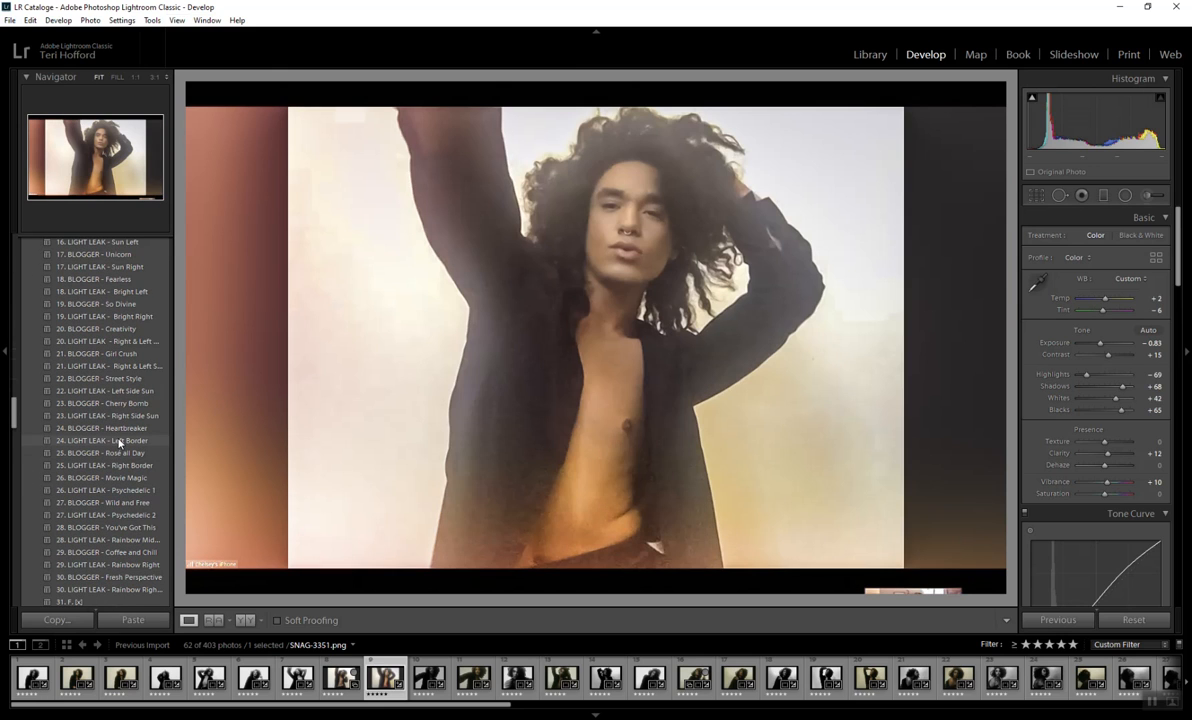
scroll(100, 450, down, 15)
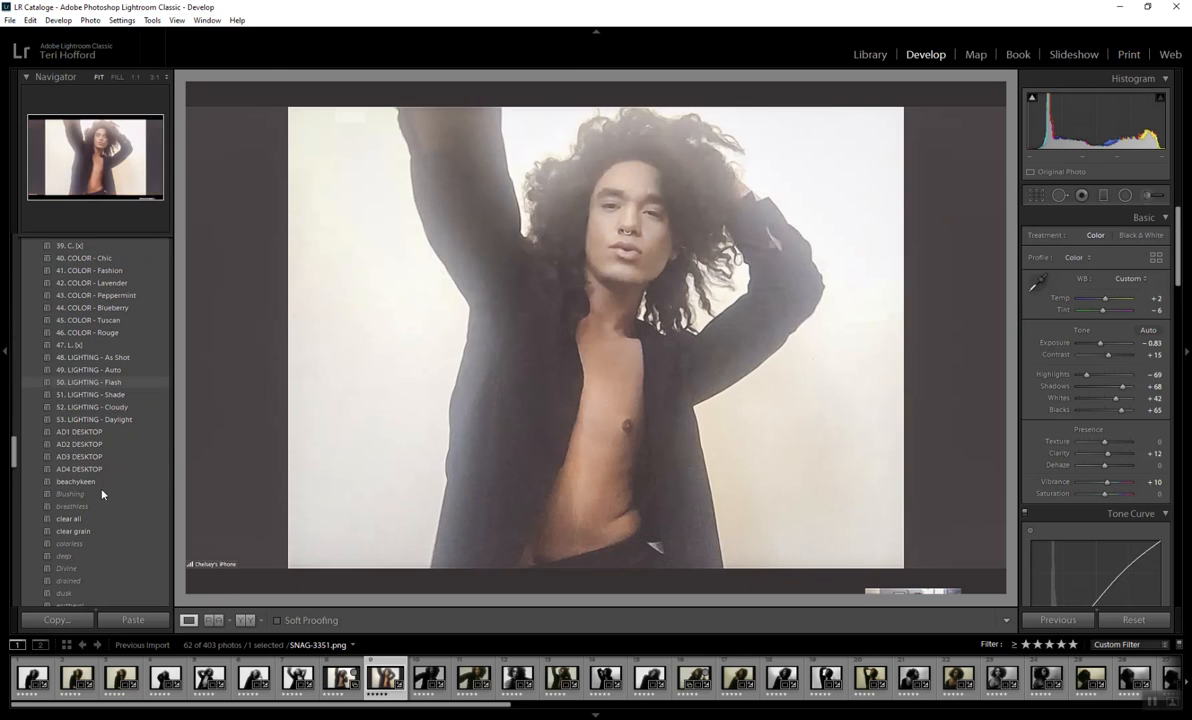
scroll(65, 405, down, 3)
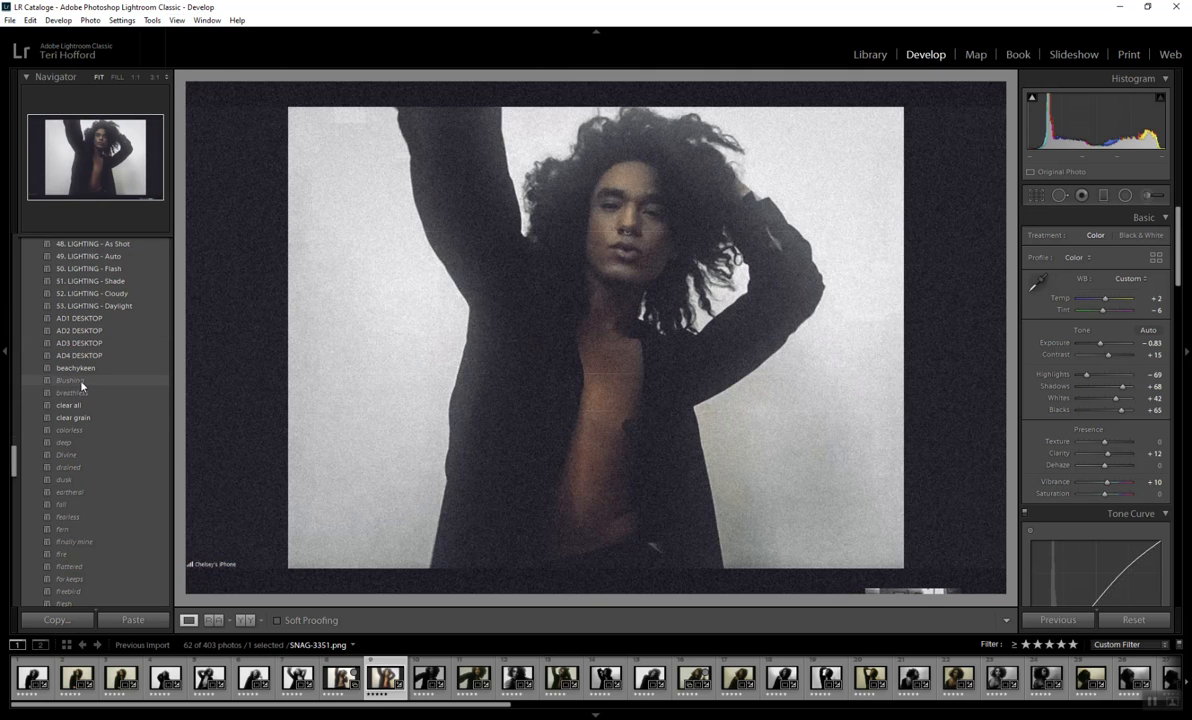
click(81, 383)
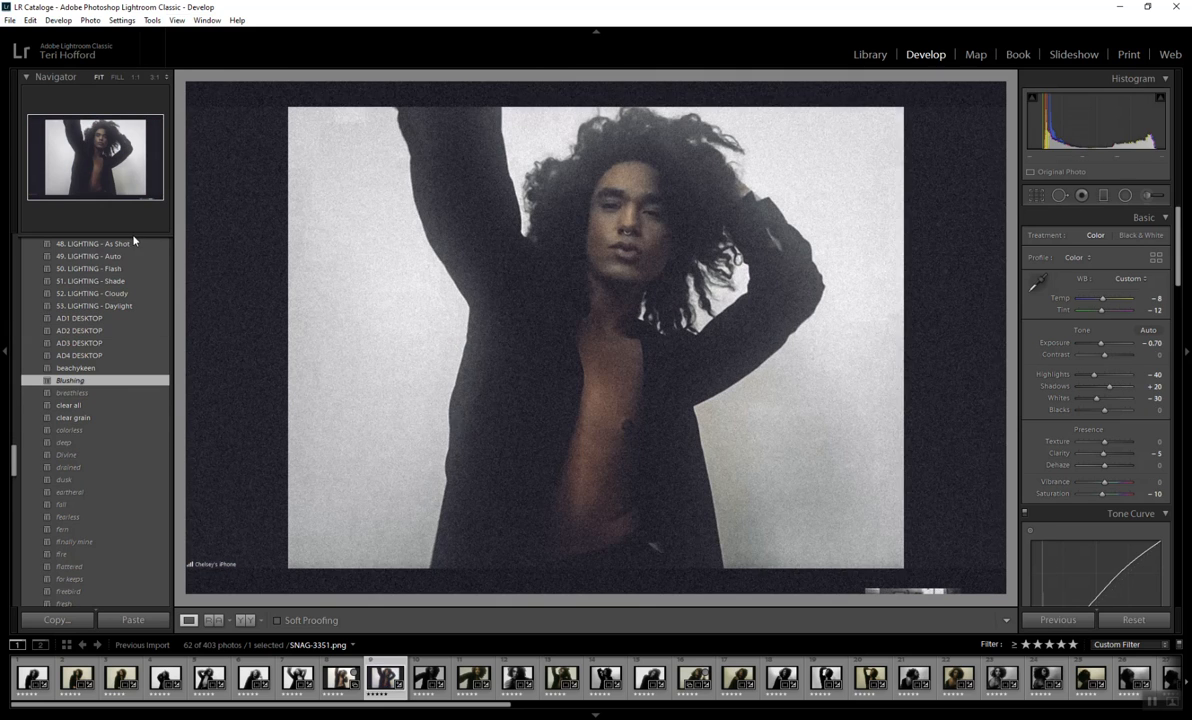
scroll(95, 265, up, 8)
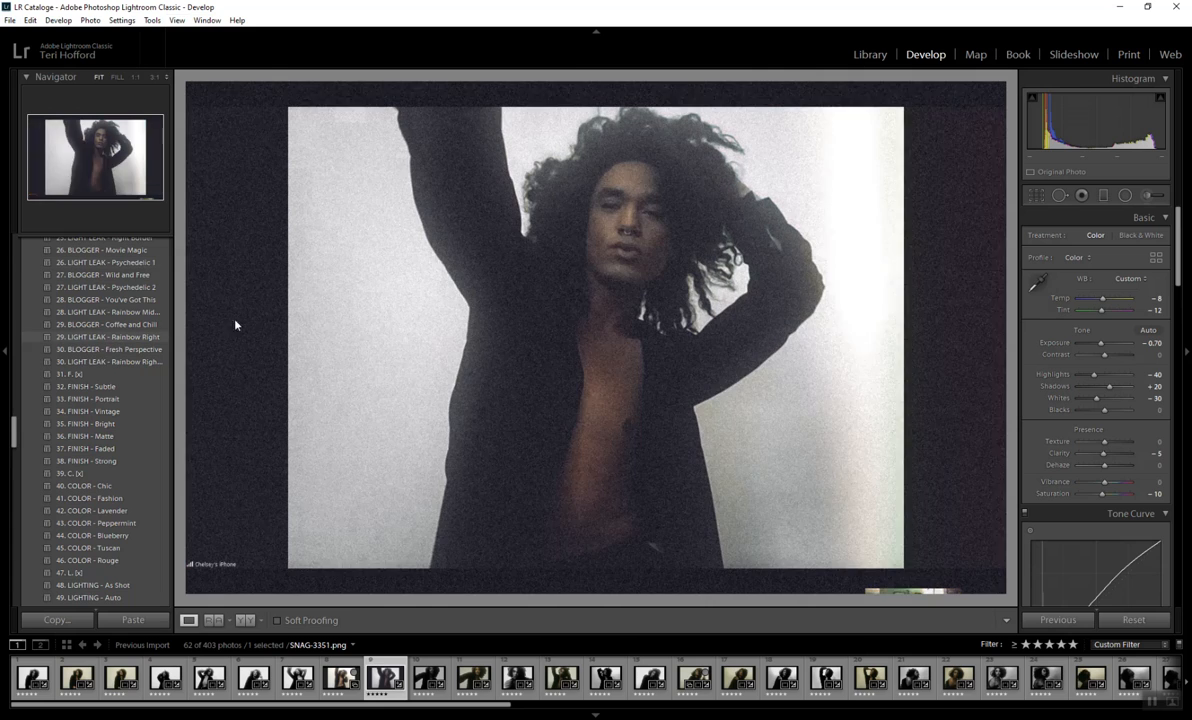
Step: Reset all develop settings and preview the FINISH, COLOR and AD DESKTOP user presets on the photo
click(1133, 619)
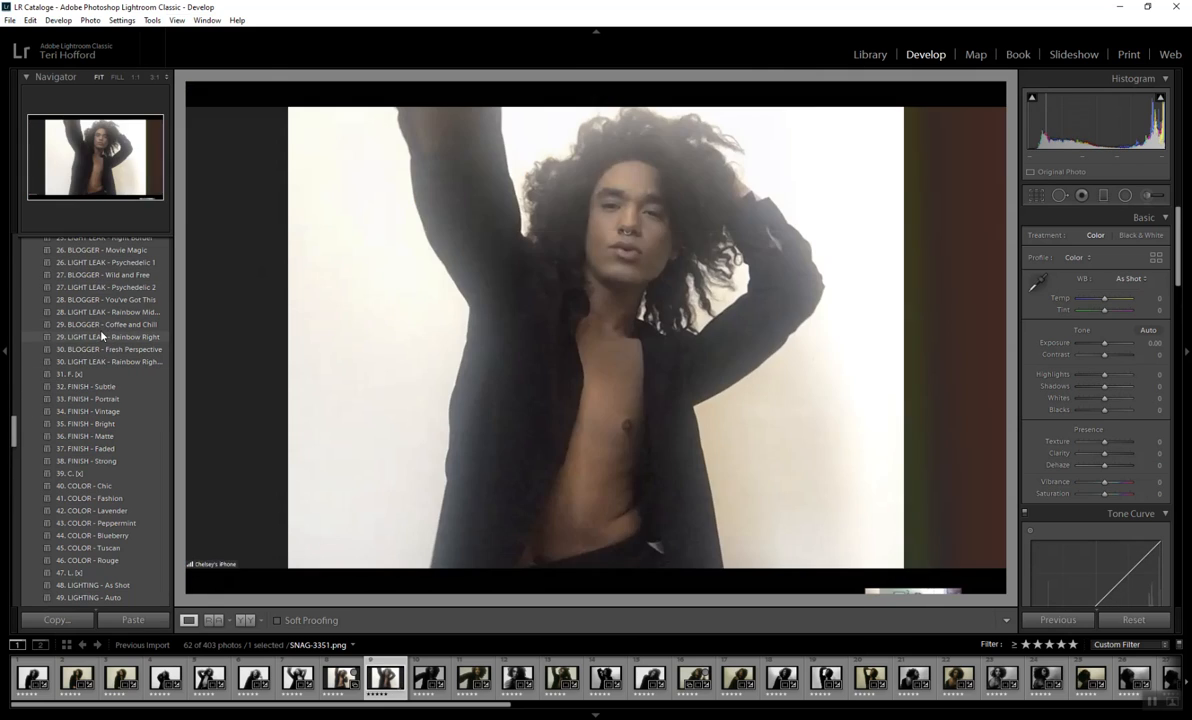
scroll(100, 350, down, 3)
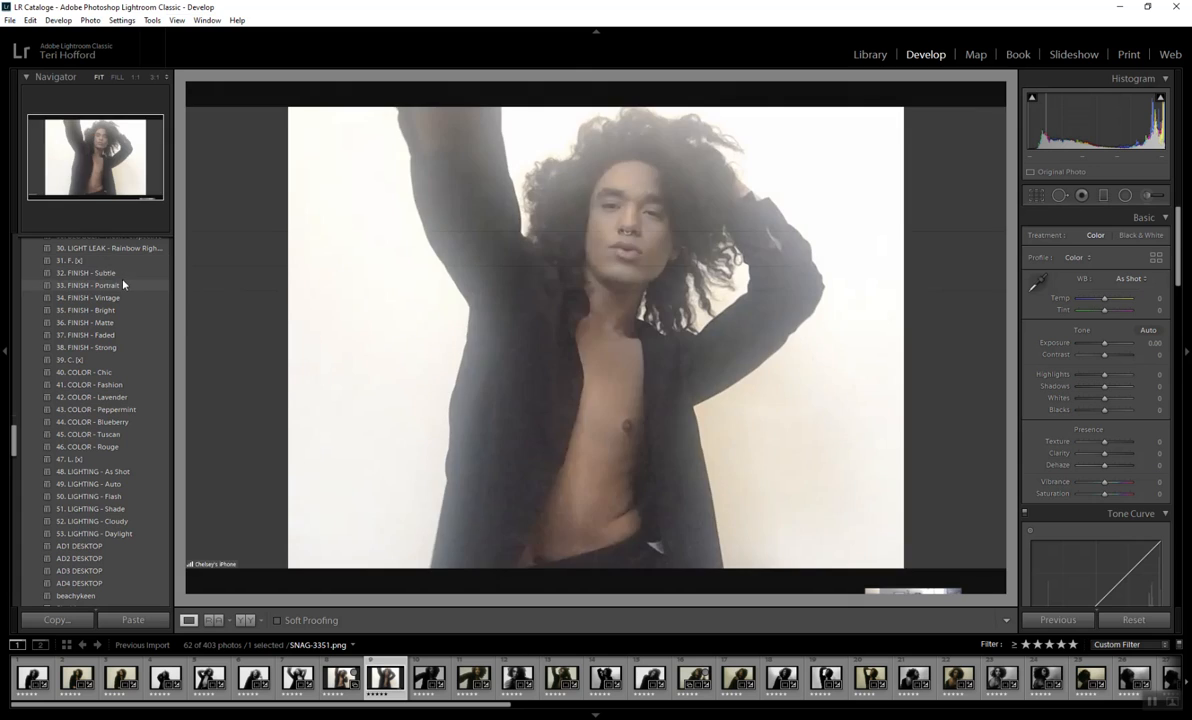
click(118, 272)
click(81, 311)
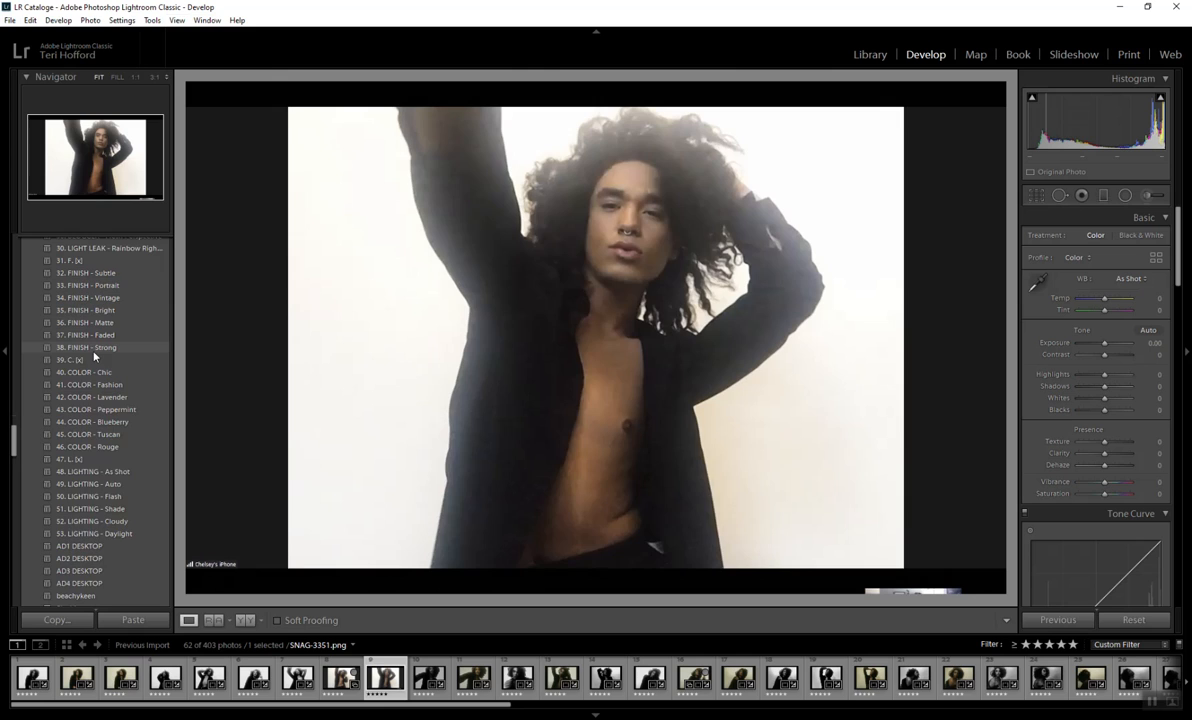
scroll(88, 315, down, 3)
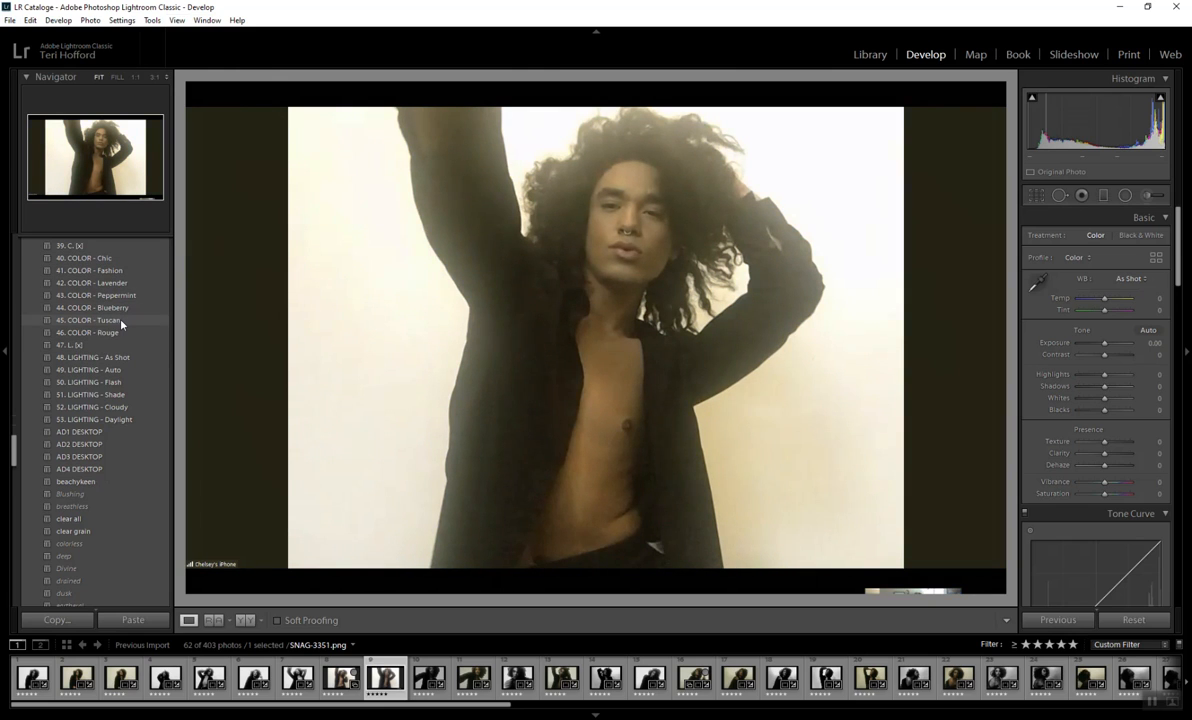
scroll(121, 325, down, 3)
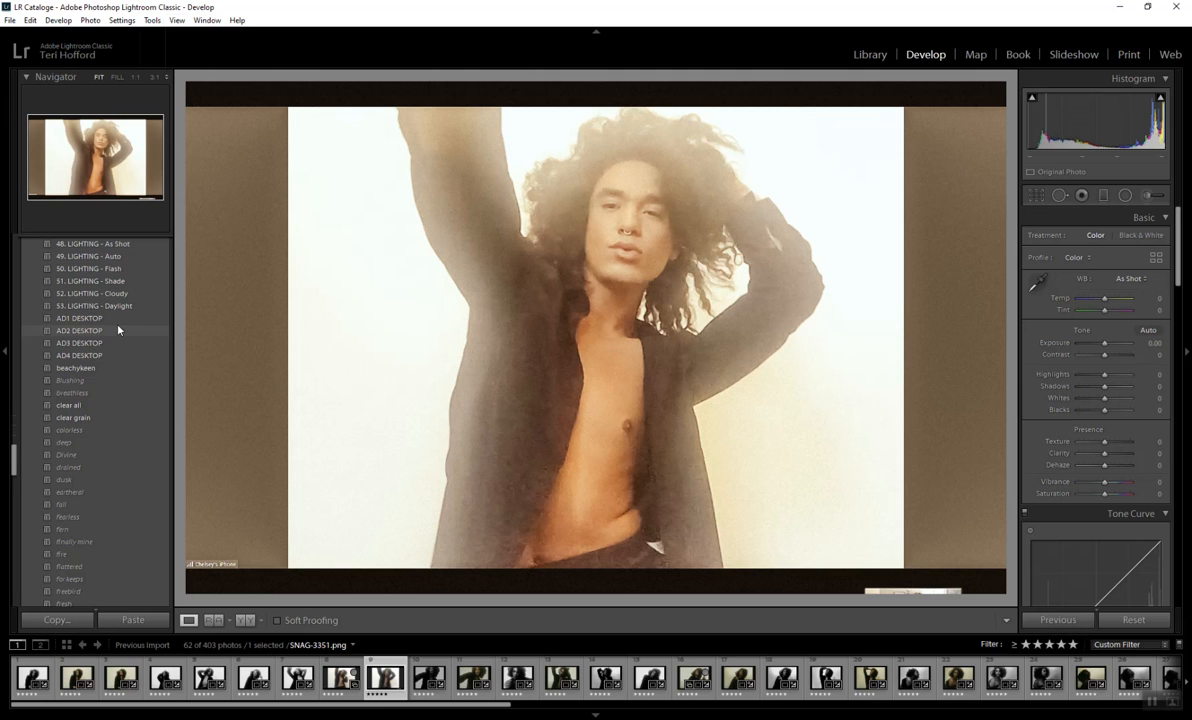
Step: Apply the AD2 DESKTOP preset with Exposure -1.19 and Temp -2, and preview further user presets down to GD1 DESKTOP
click(118, 330)
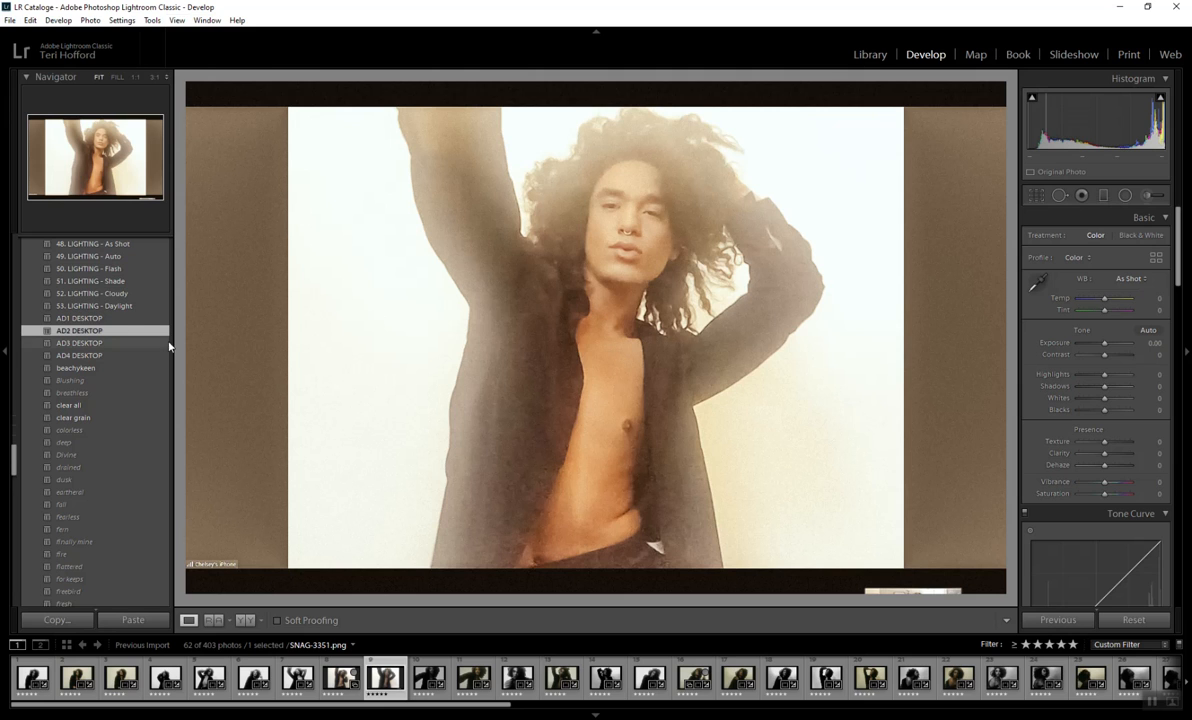
drag(1104, 343, 1098, 343)
drag(1106, 298, 1104, 300)
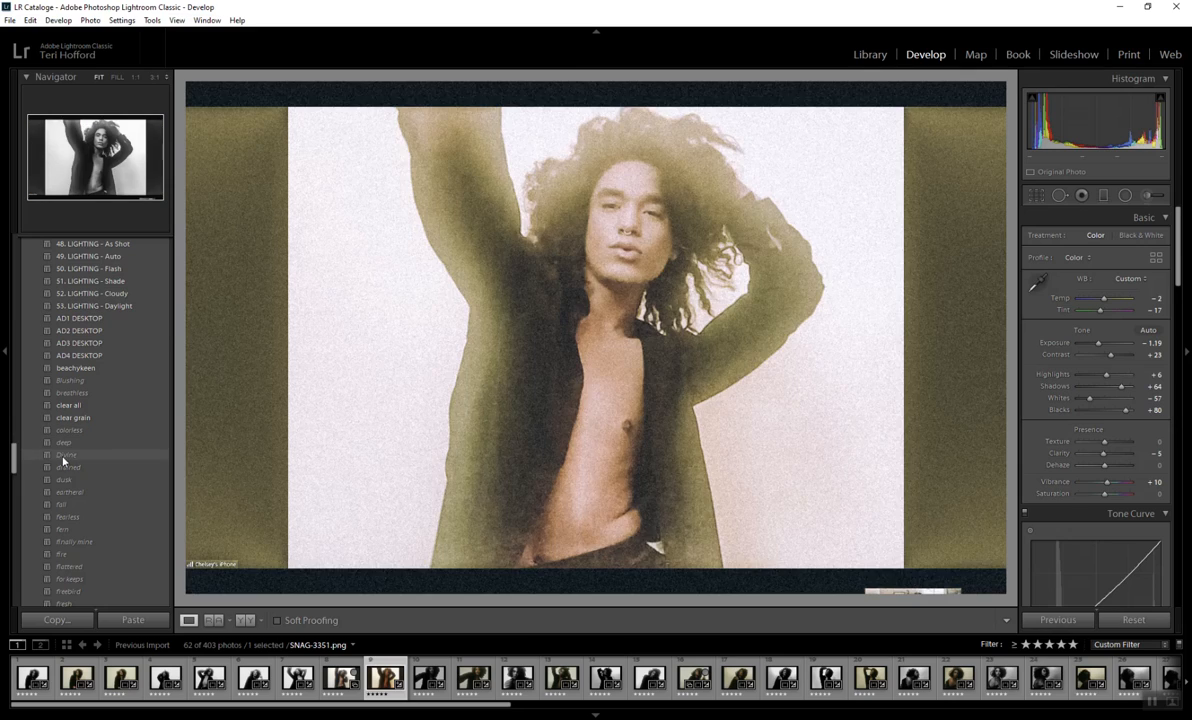
scroll(61, 425, down, 3)
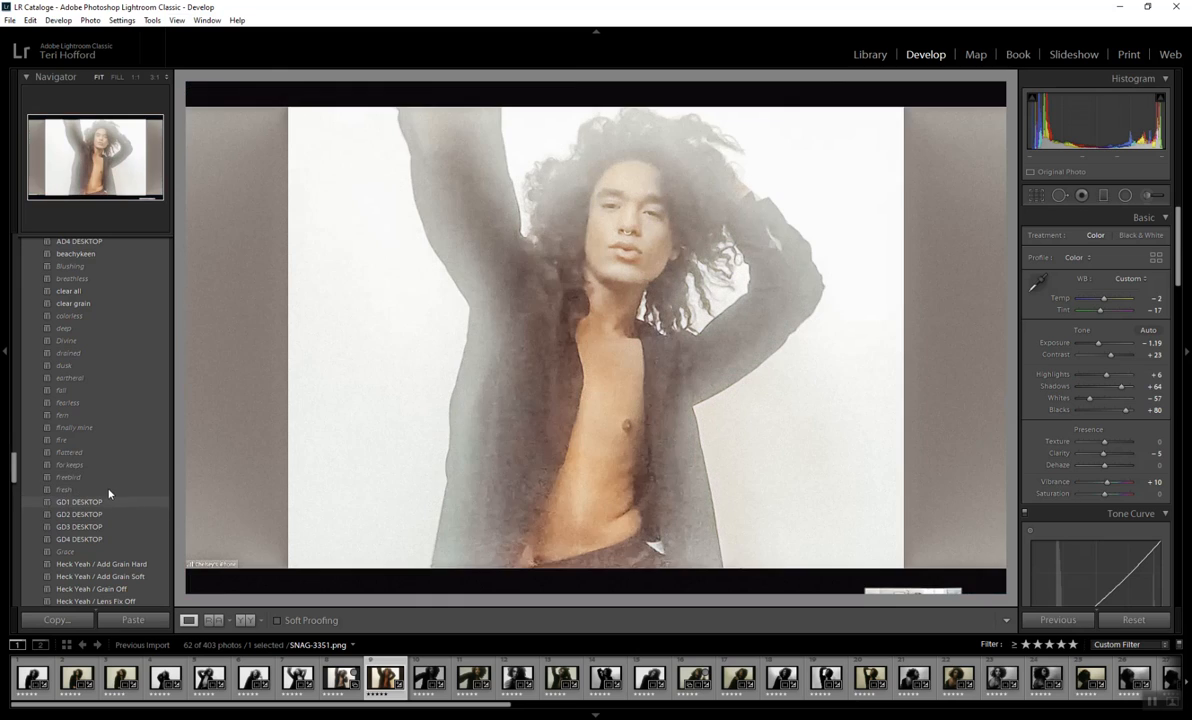
Step: Apply the fresh preset, set Exposure -1.43, Contrast +38, Shadows +90 and Blacks -43, and undo a trial Temp change
click(110, 490)
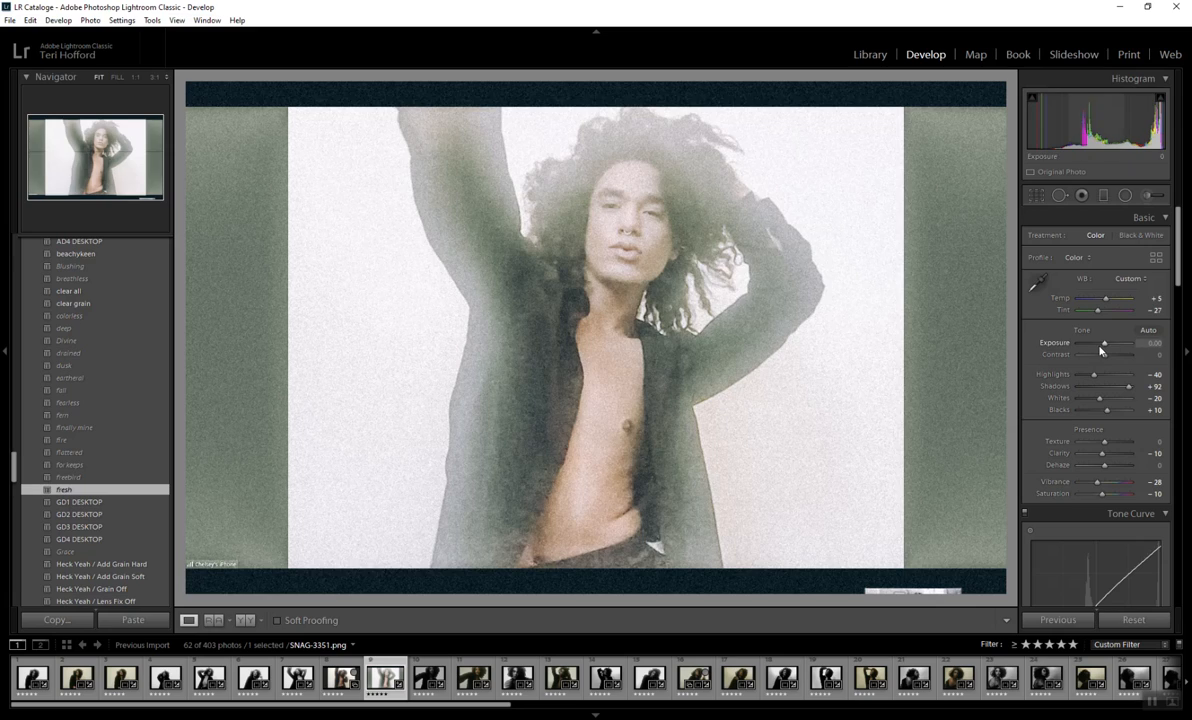
drag(1101, 349, 1113, 354)
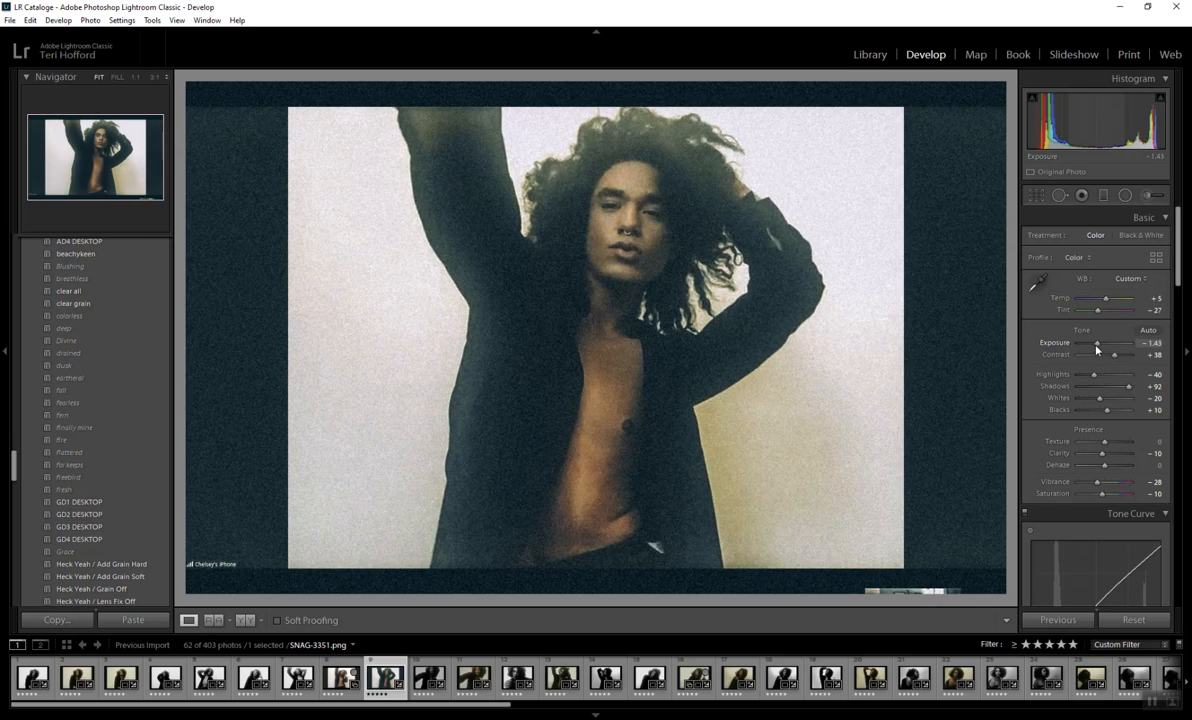
drag(1129, 388, 1128, 389)
drag(1105, 299, 1112, 300)
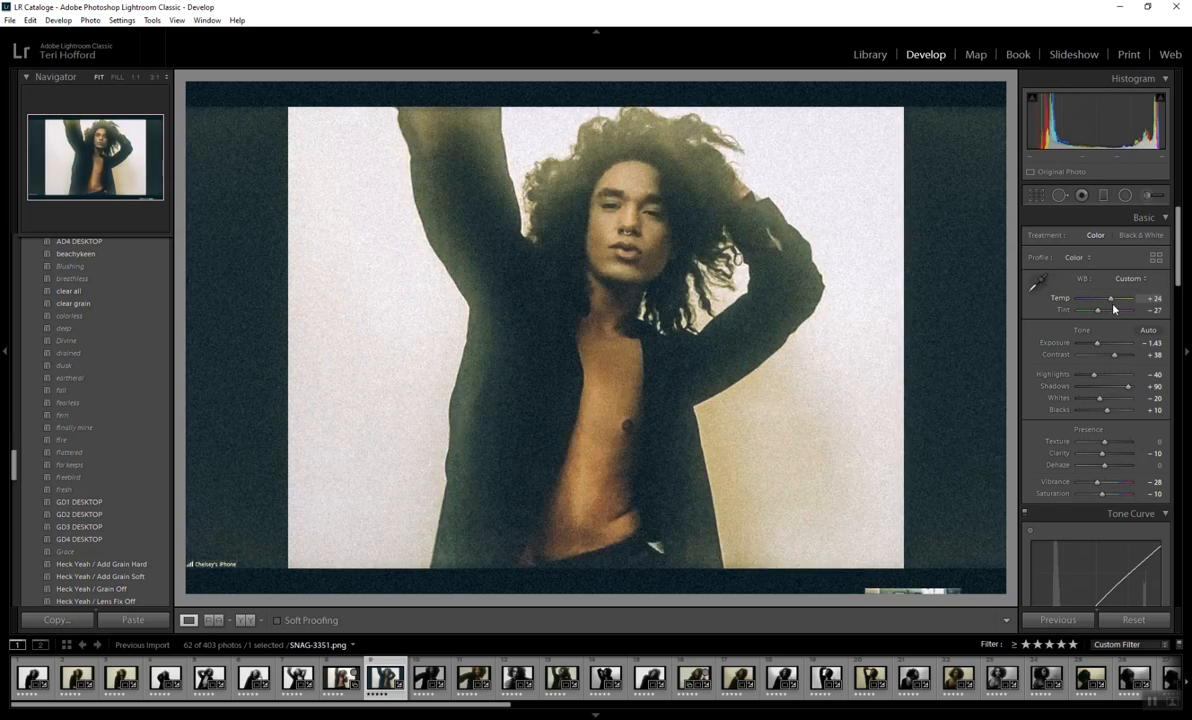
key(ctrl+z)
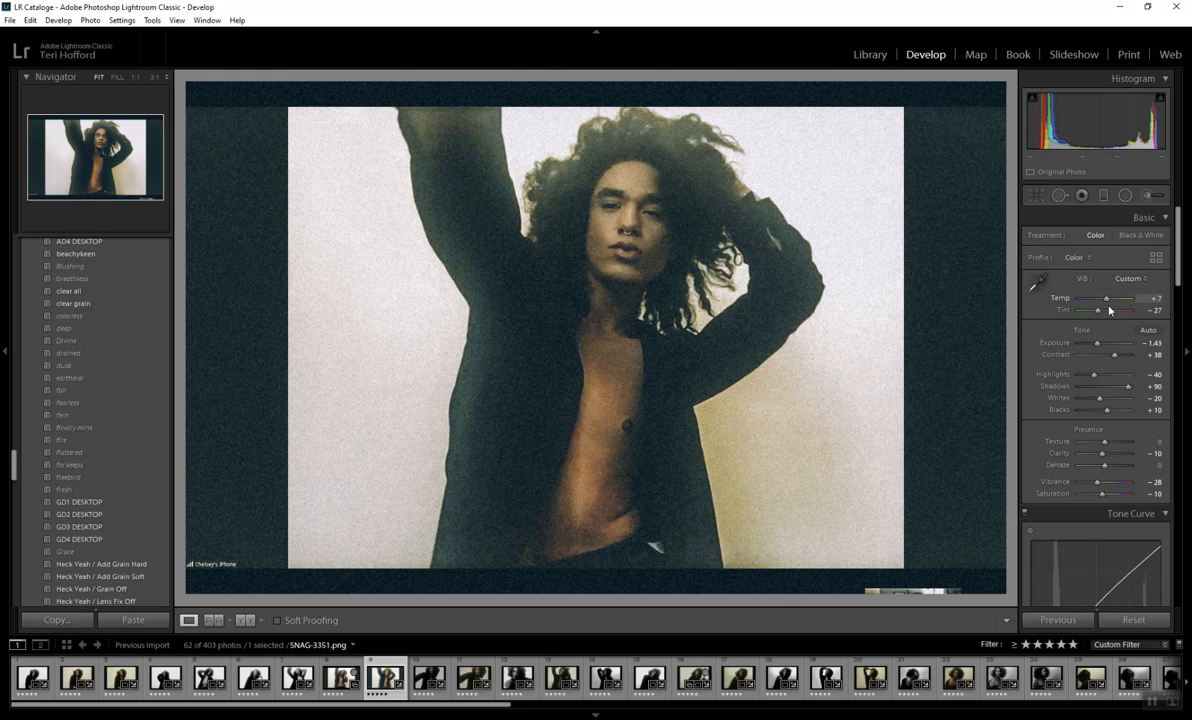
drag(1108, 410, 1094, 414)
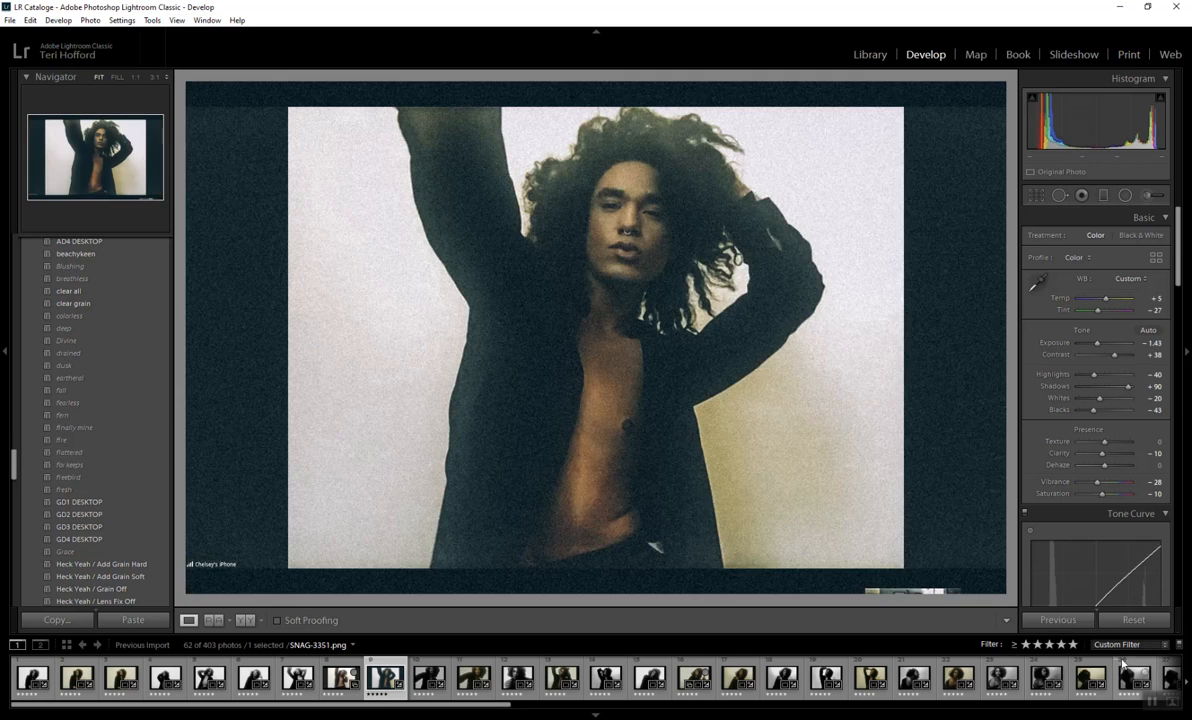
Step: Reset the photo and apply the flattered preset with Exposure -1.07, Contrast +17, Shadows +52, Whites -45 and Blacks +43
click(1133, 619)
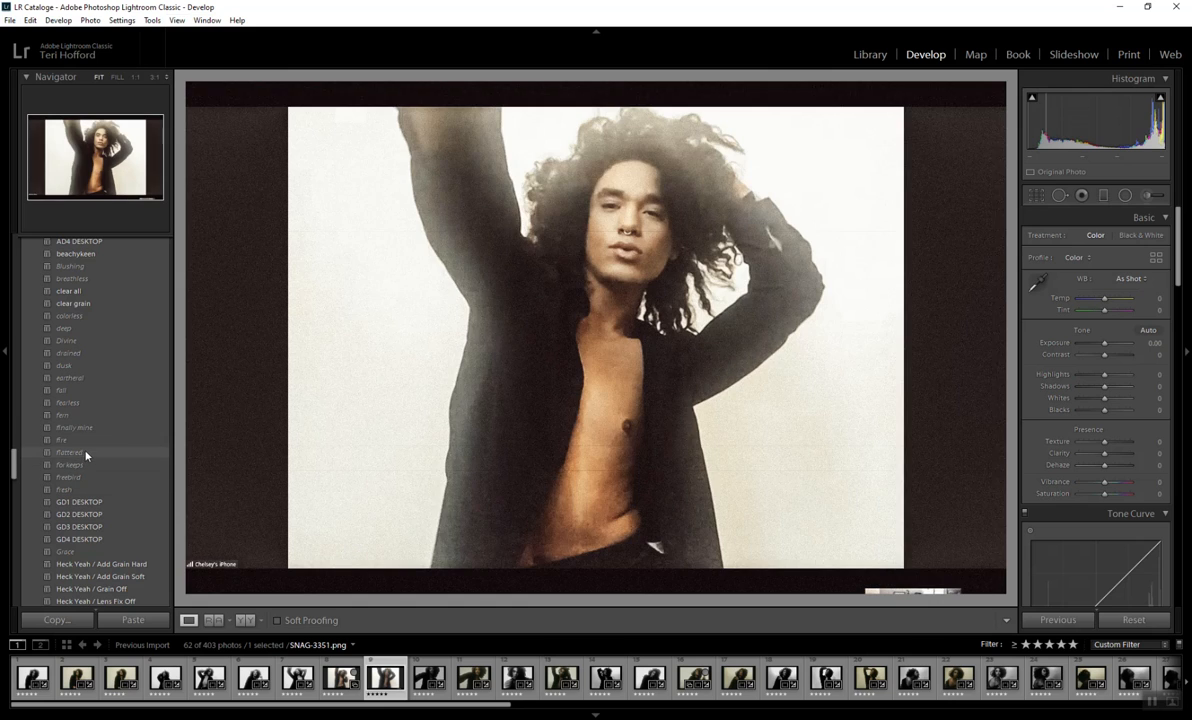
click(80, 453)
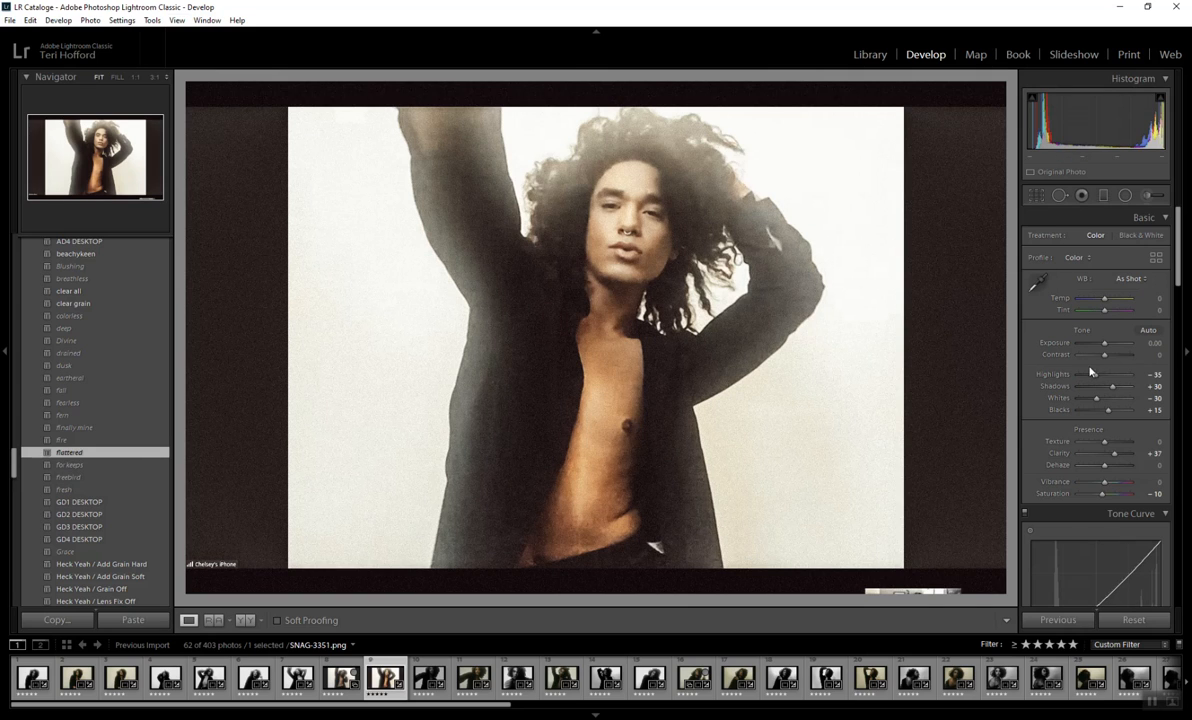
drag(1104, 343, 1098, 348)
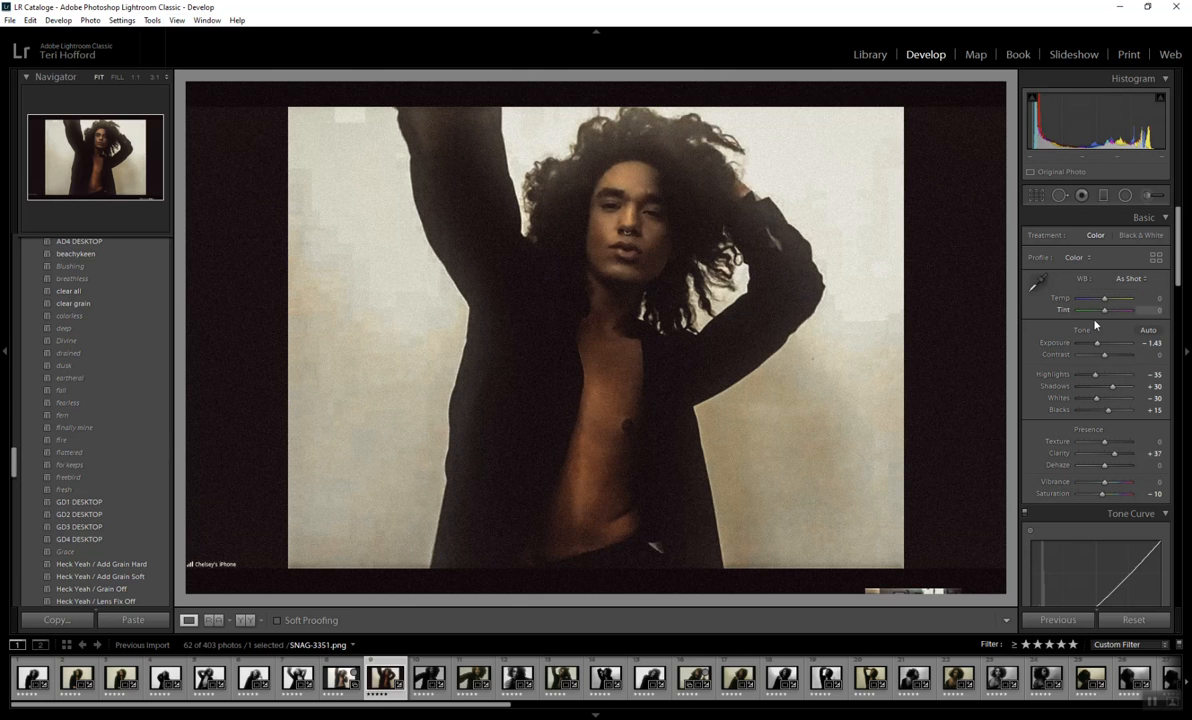
drag(1096, 343, 1119, 396)
mouse_move(1116, 389)
mouse_down()
mouse_move(1087, 401)
mouse_move(1116, 411)
mouse_up()
click(1120, 411)
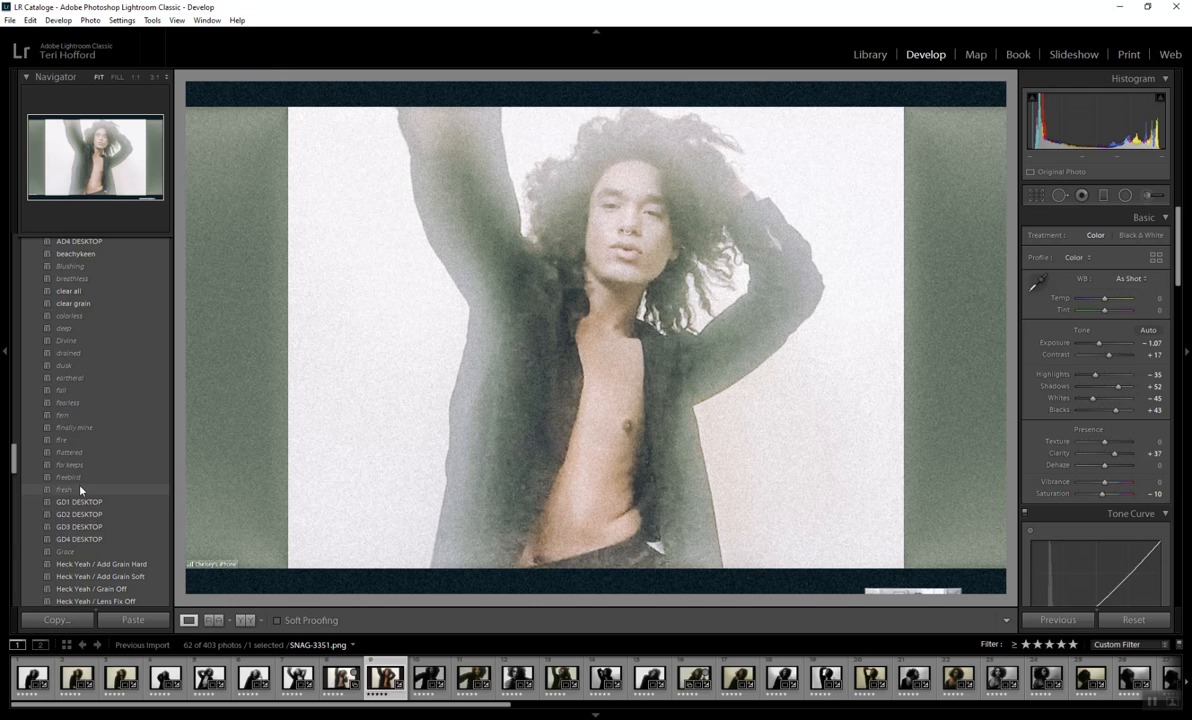
Step: Reapply the fresh preset with Exposure -1.43, Shadows +69, Whites +29 and Blacks -64
click(80, 490)
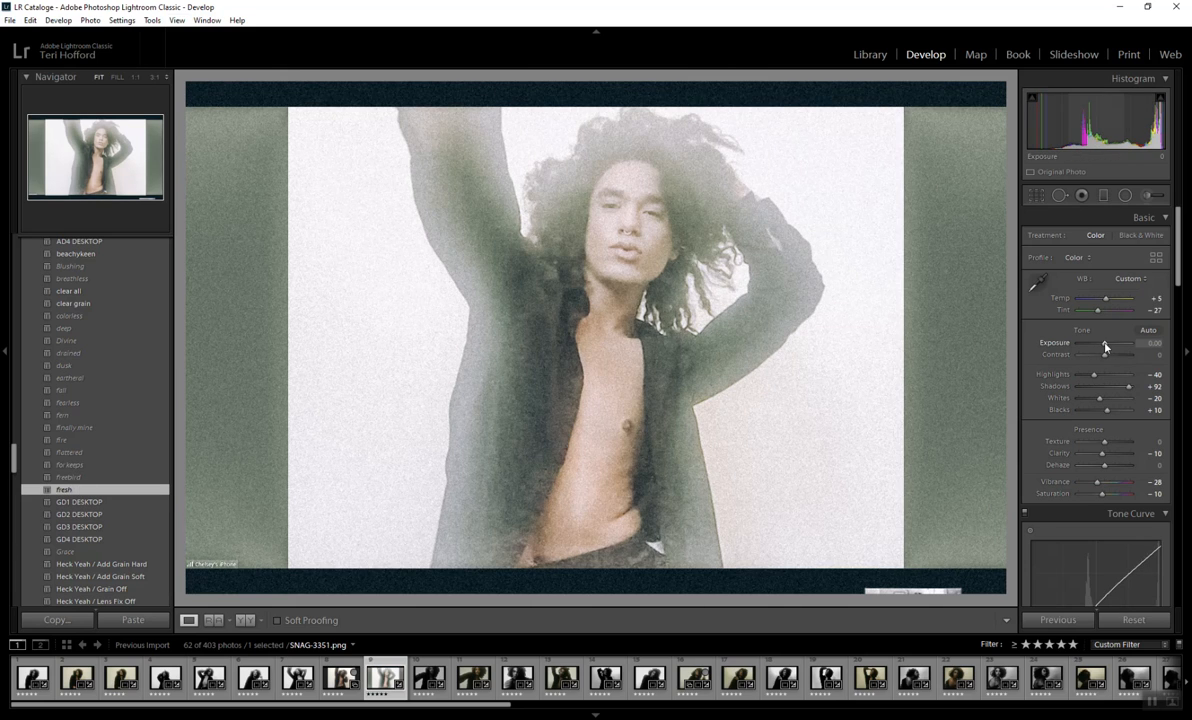
drag(1105, 346, 1097, 346)
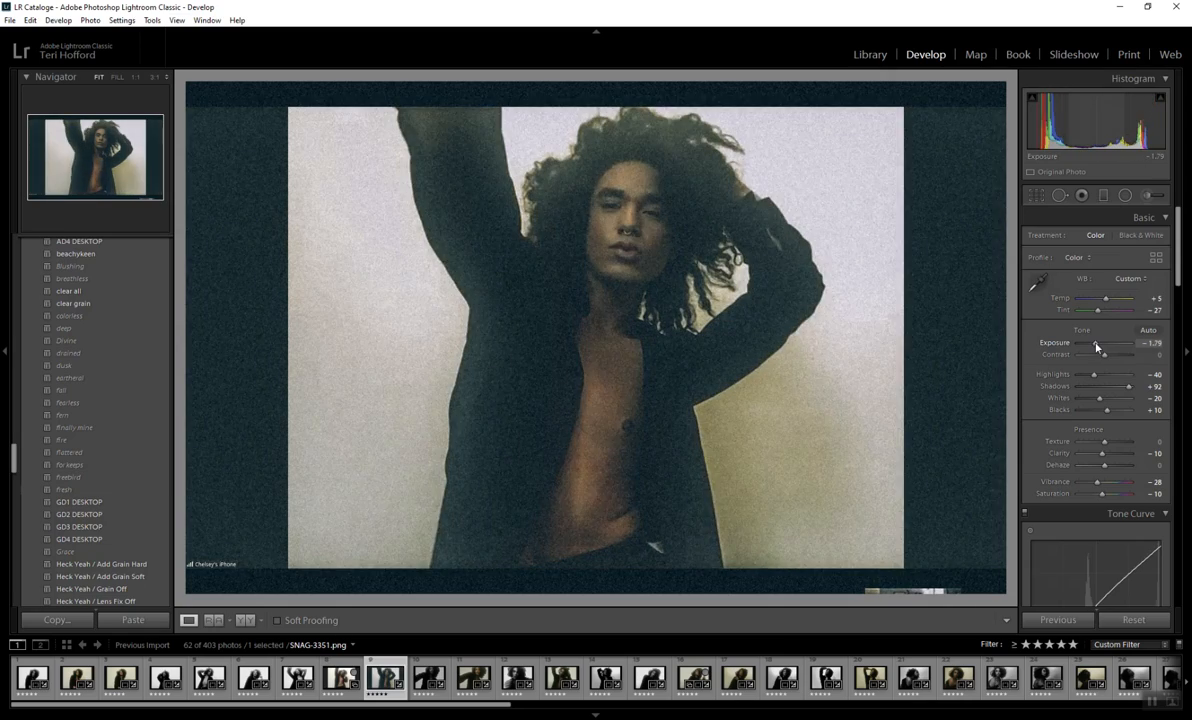
drag(1129, 386, 1088, 410)
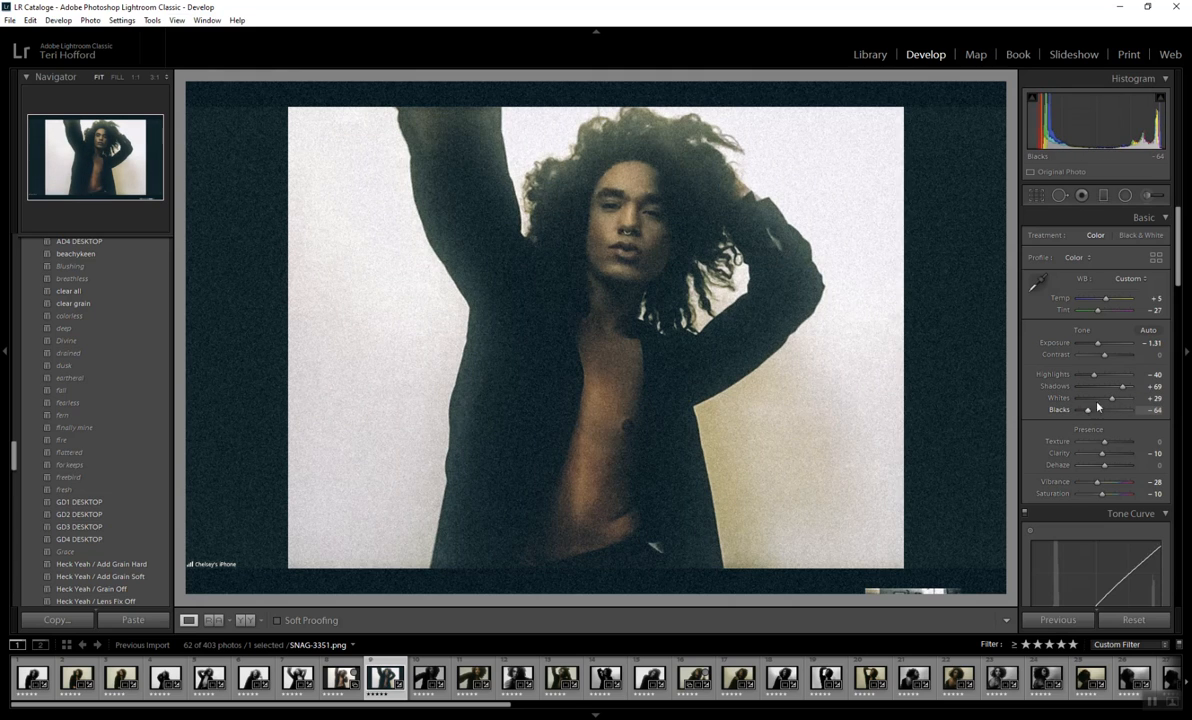
drag(1100, 346, 1099, 346)
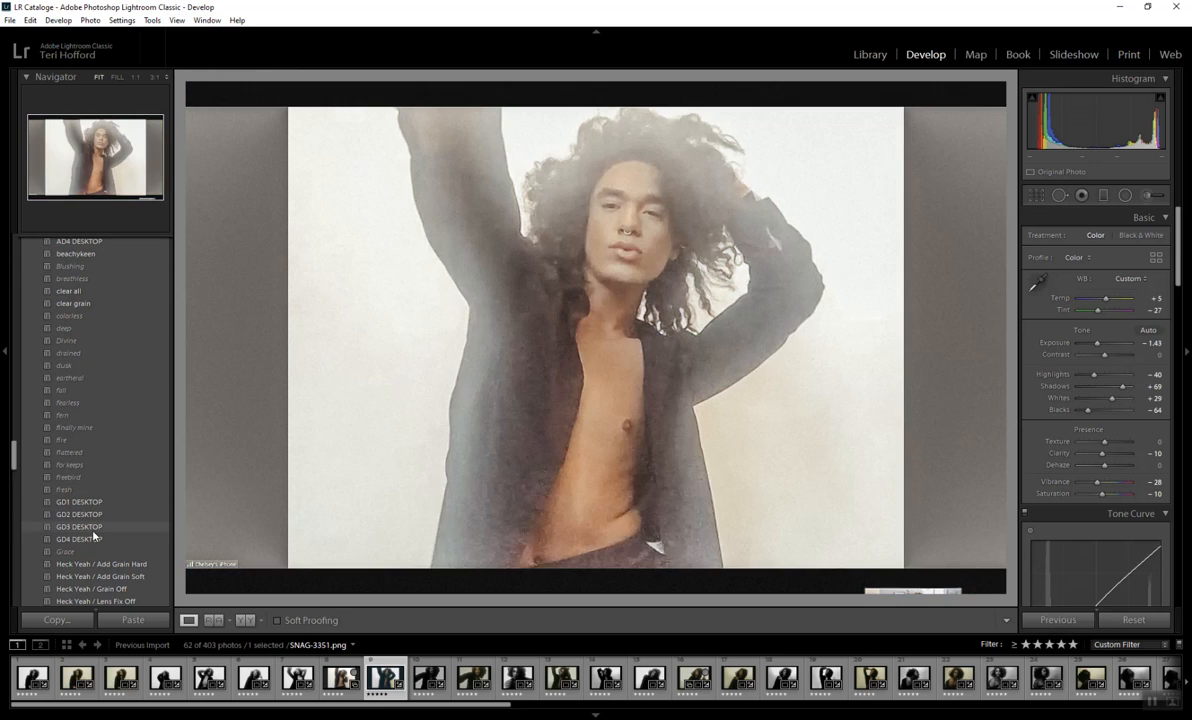
Step: Apply the Heck Yeah Art 5 preset and set Exposure to -0.71, Temp to +17 and Tint to +17
scroll(104, 495, down, 3)
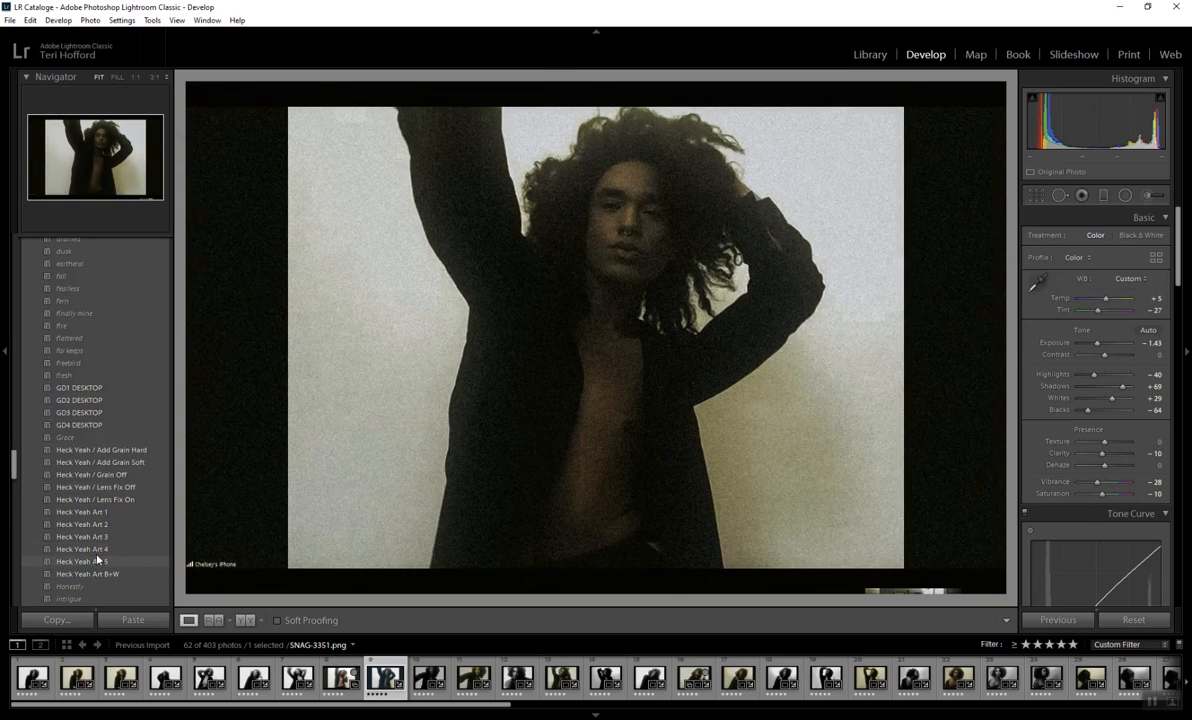
scroll(97, 555, down, 5)
click(98, 332)
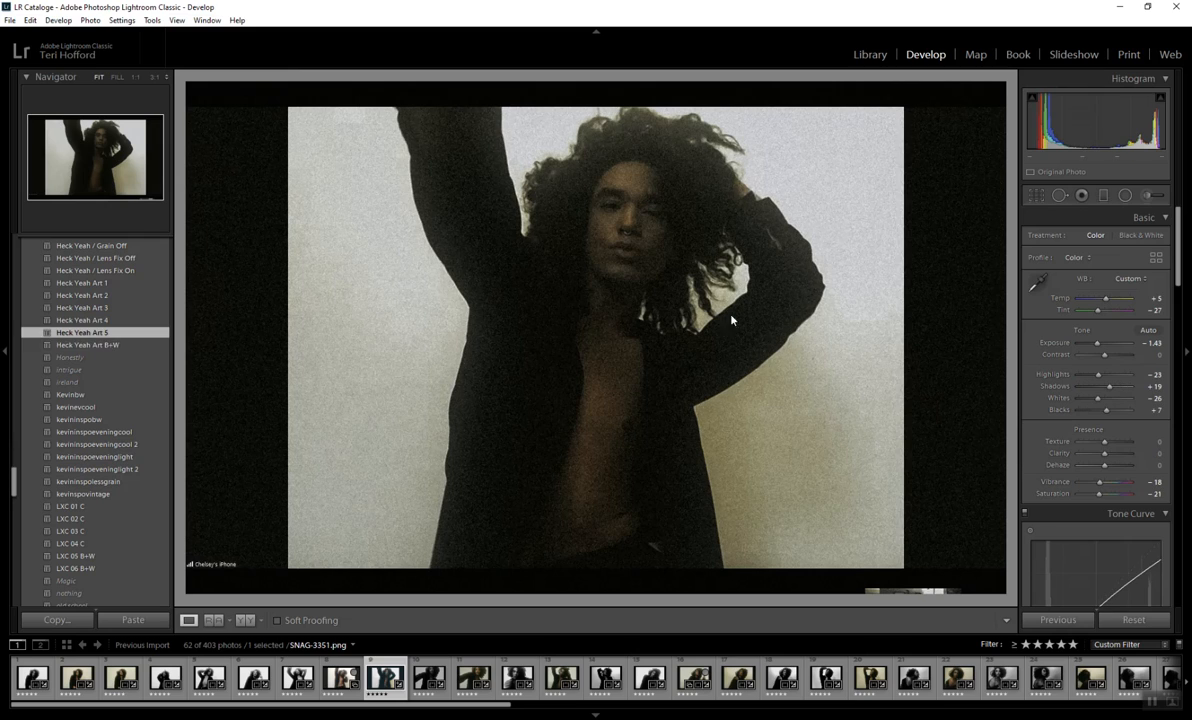
double_click(1103, 345)
drag(1105, 348, 1103, 348)
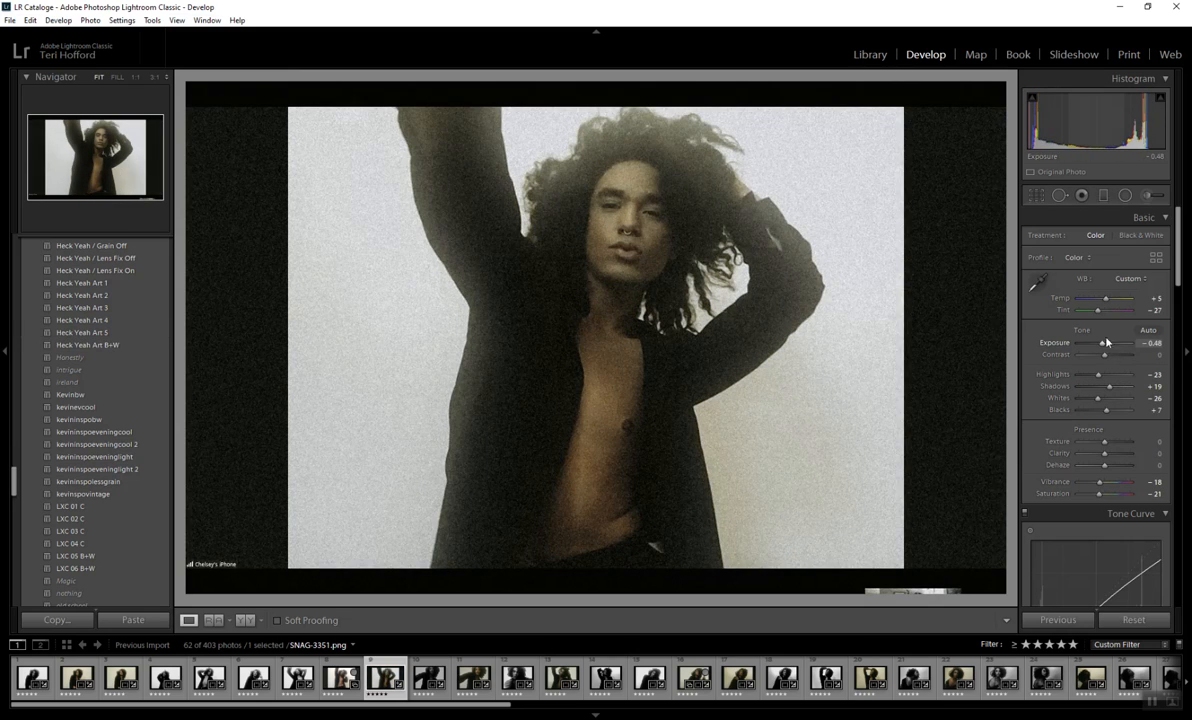
drag(1106, 299, 1109, 318)
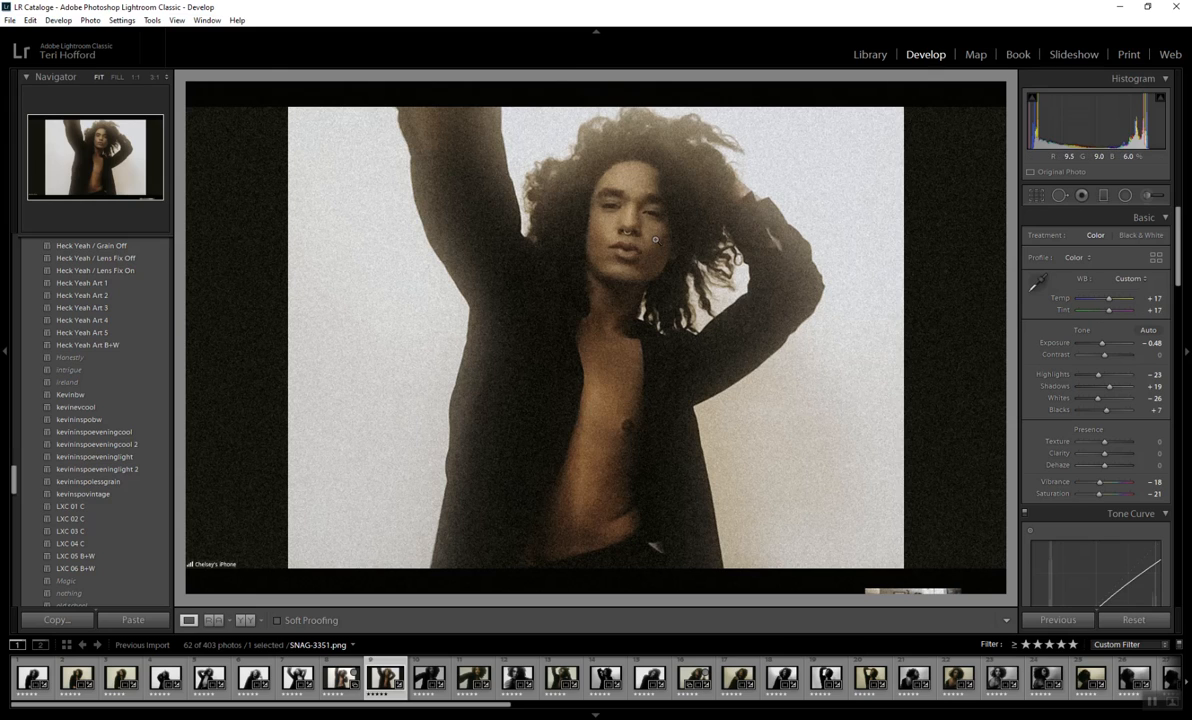
double_click(1105, 343)
drag(1107, 348, 1104, 348)
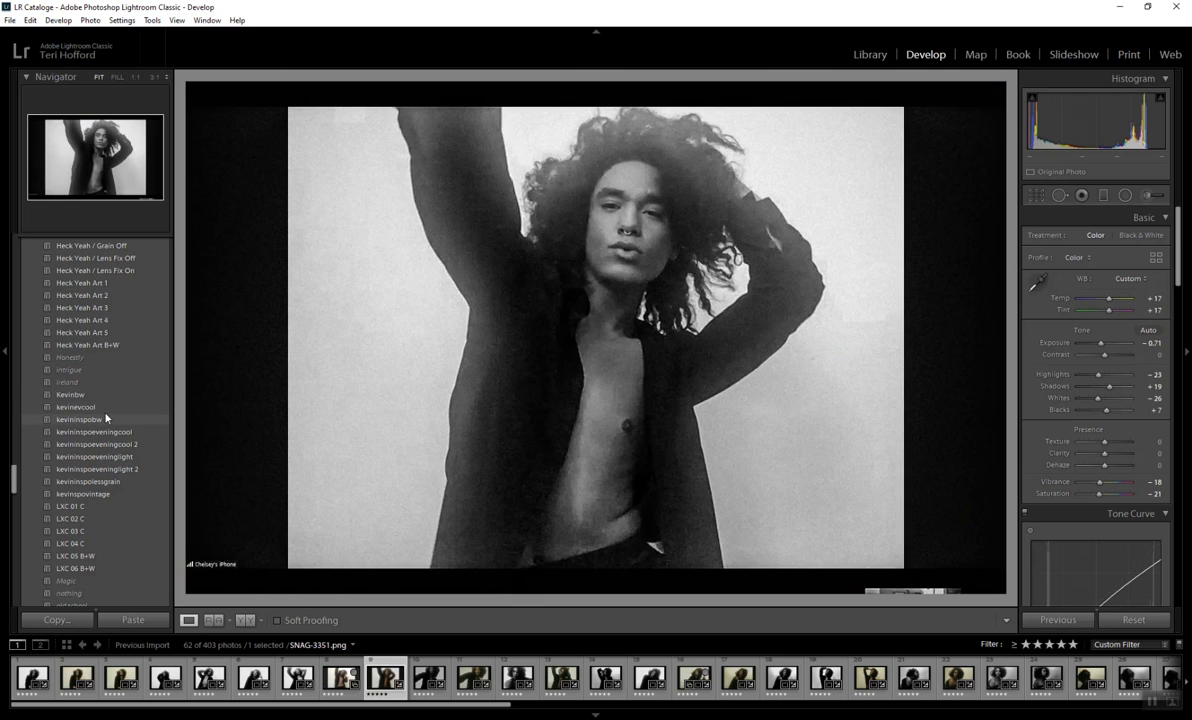
Step: Reset all develop settings and apply the kevininspoeveninglight preset with Exposure -1.67, Contrast +76 and Shadows +64
key(ctrl+shift+r)
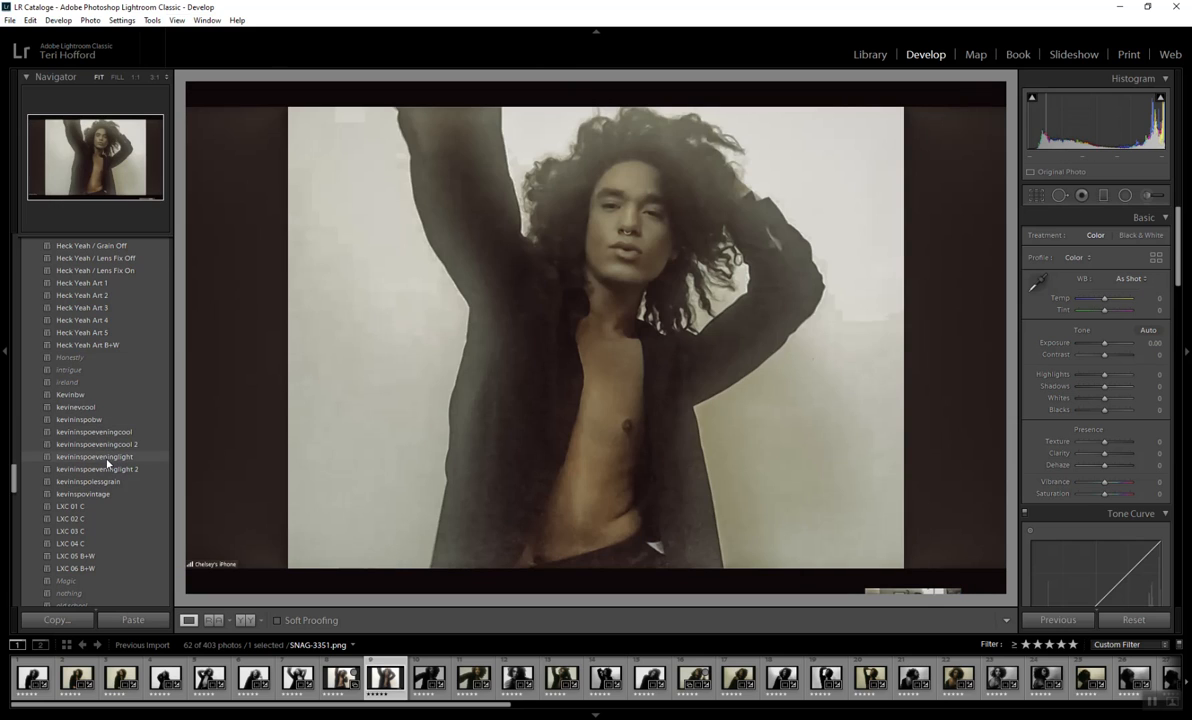
click(106, 458)
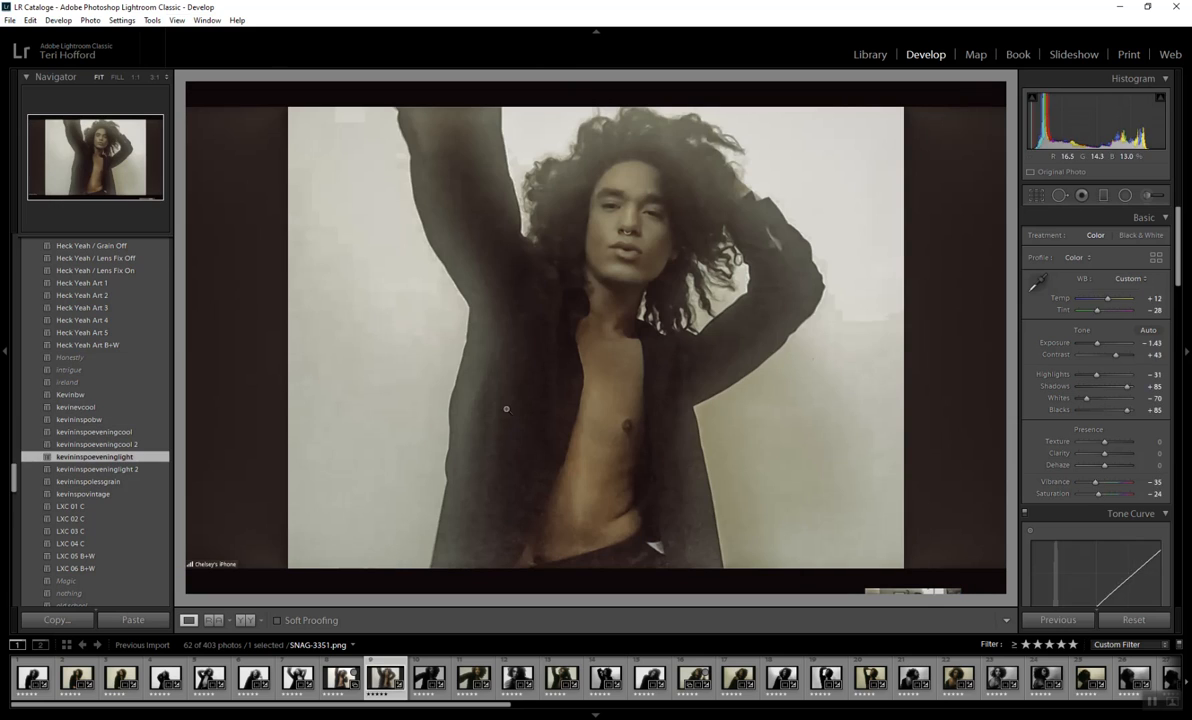
mouse_move(1100, 343)
mouse_down()
mouse_move(1124, 355)
mouse_move(1120, 391)
mouse_move(1094, 346)
mouse_up()
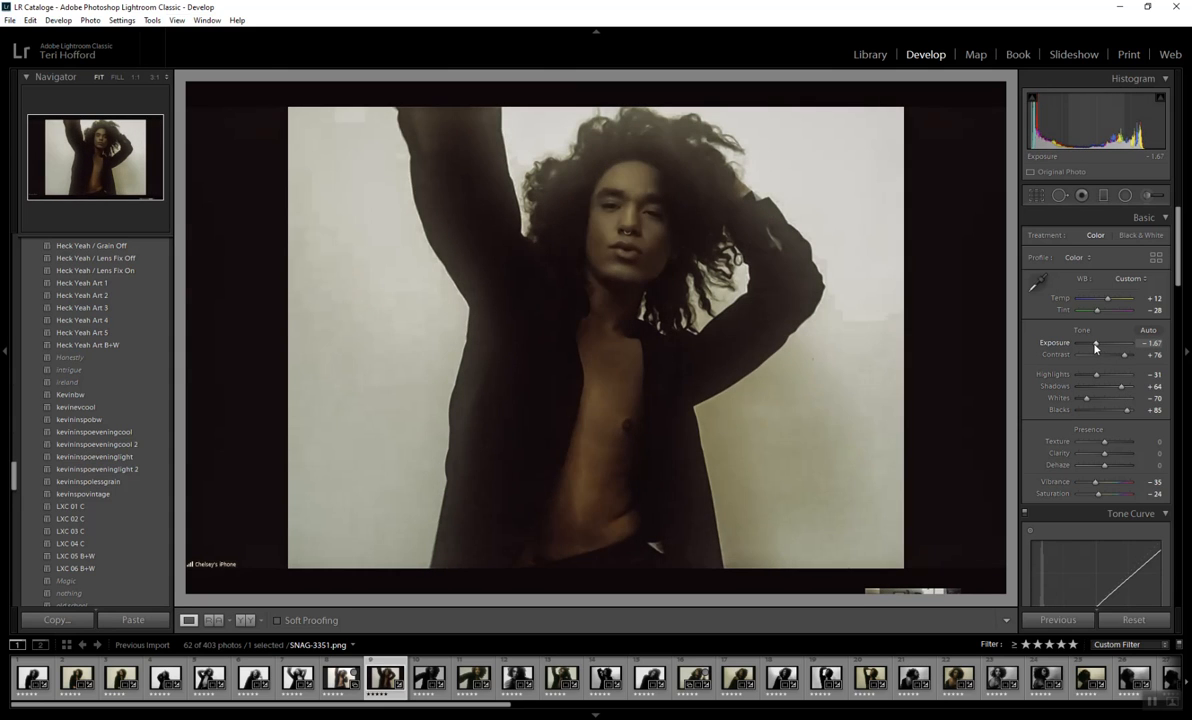
Step: Reset the photo, apply the kevininspolessgrain preset with Exposure -0.83, Temp +12 and Tint -14, and preview presets down to LXC 04 C
click(1133, 620)
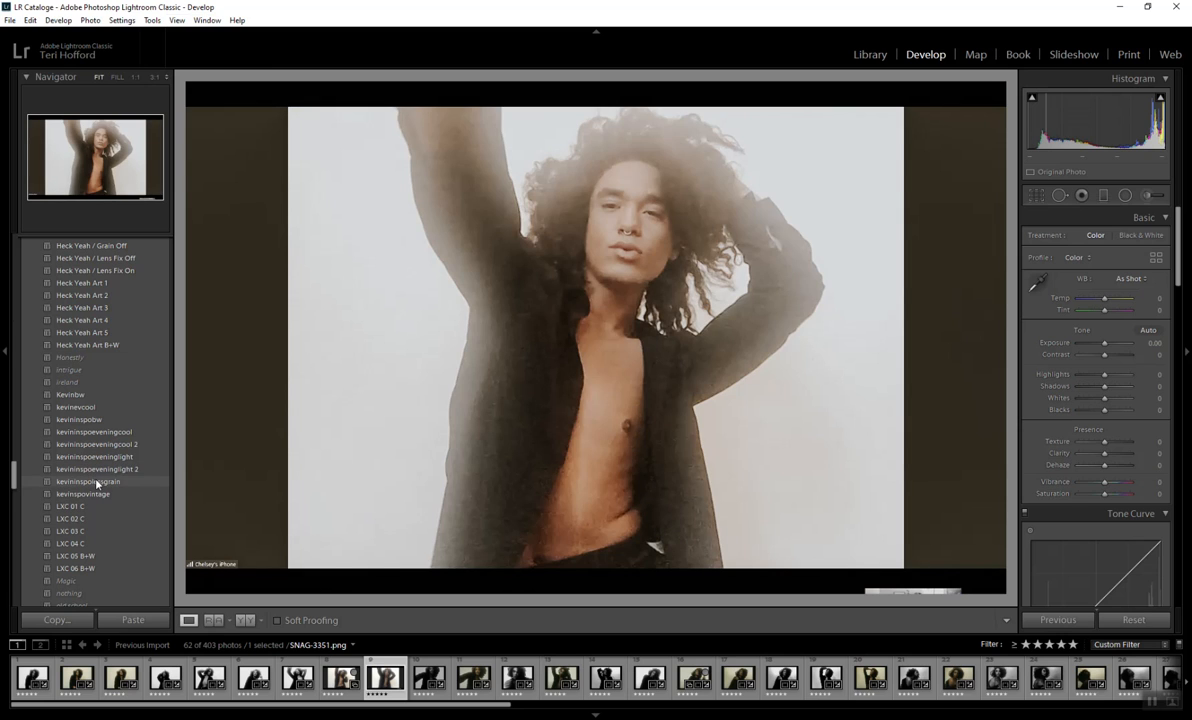
click(98, 481)
drag(1116, 342, 1100, 316)
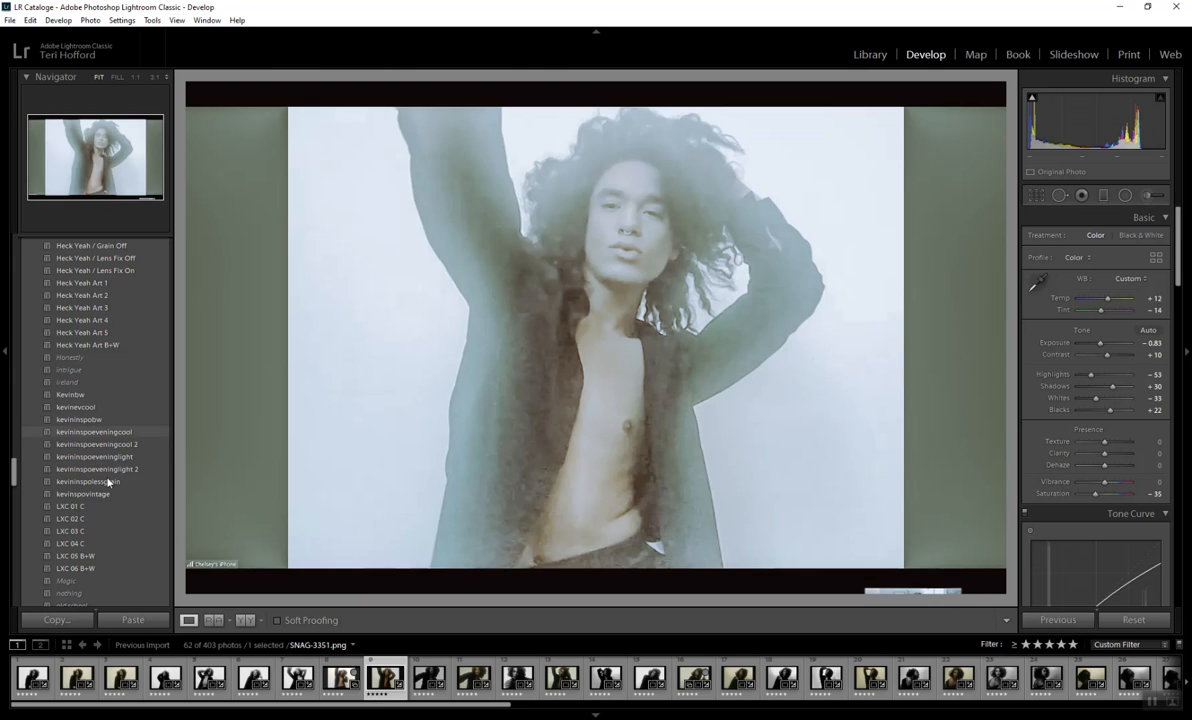
scroll(107, 493, down, 5)
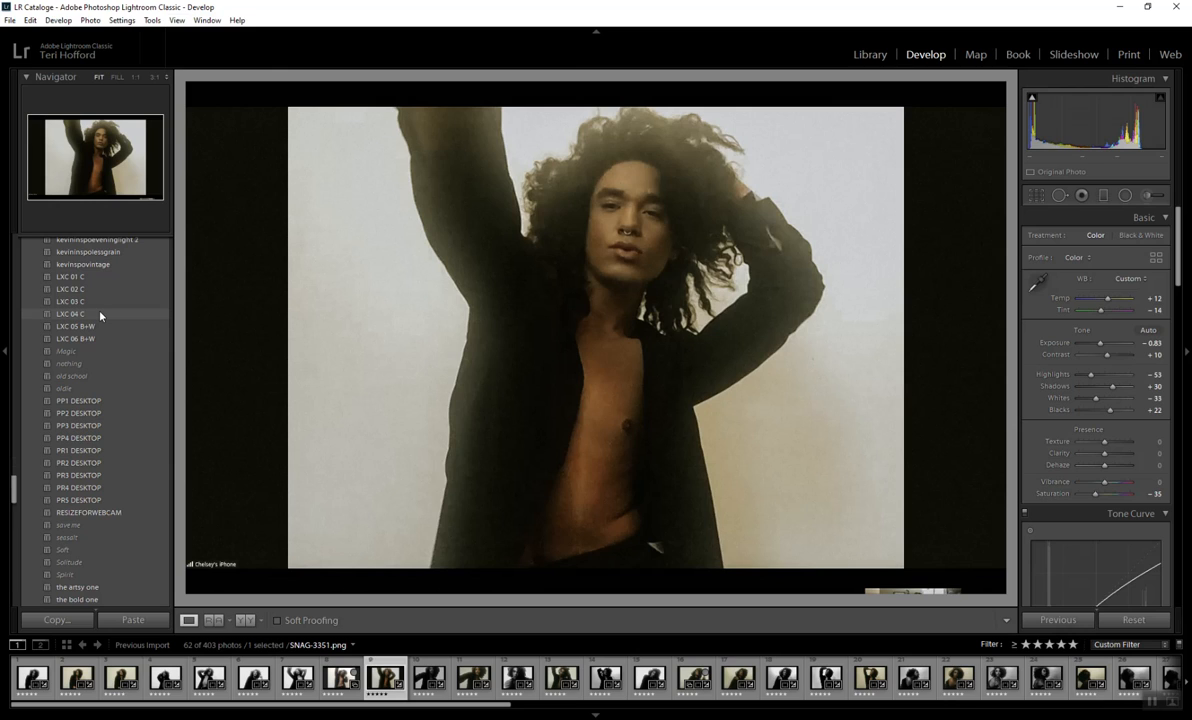
Step: Reset all develop settings and apply the LXC 04 C preset with Exposure -0.60
click(1141, 619)
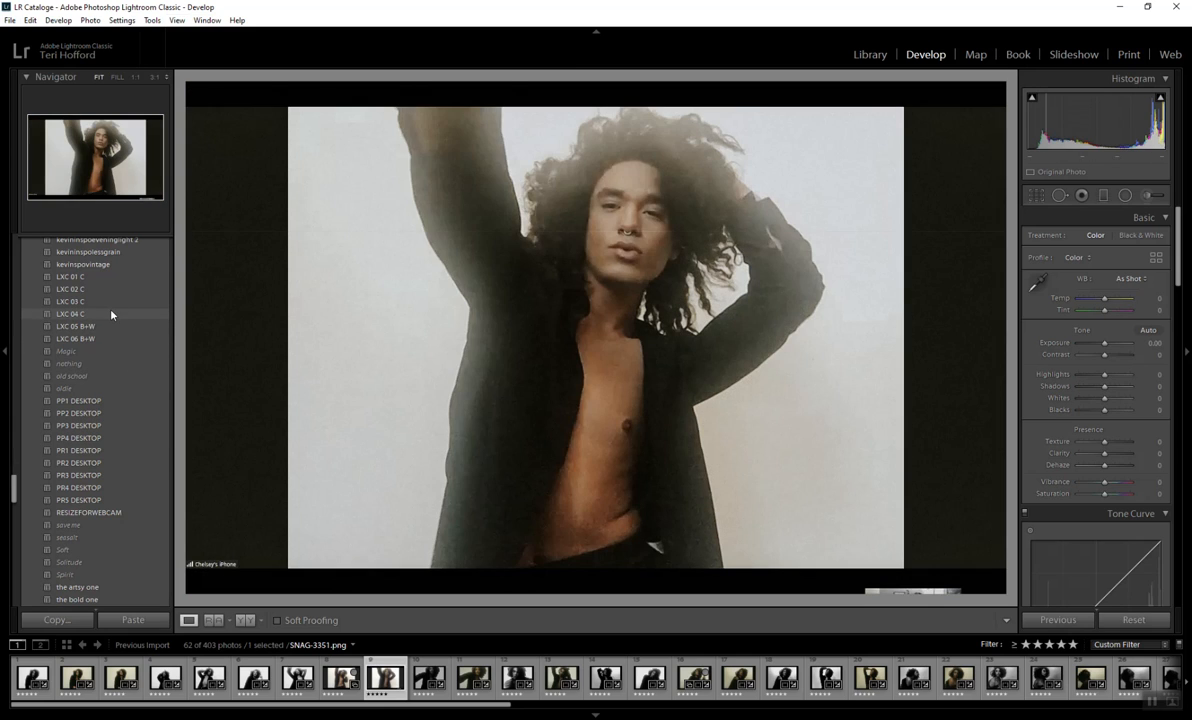
click(111, 315)
drag(1106, 352, 1104, 350)
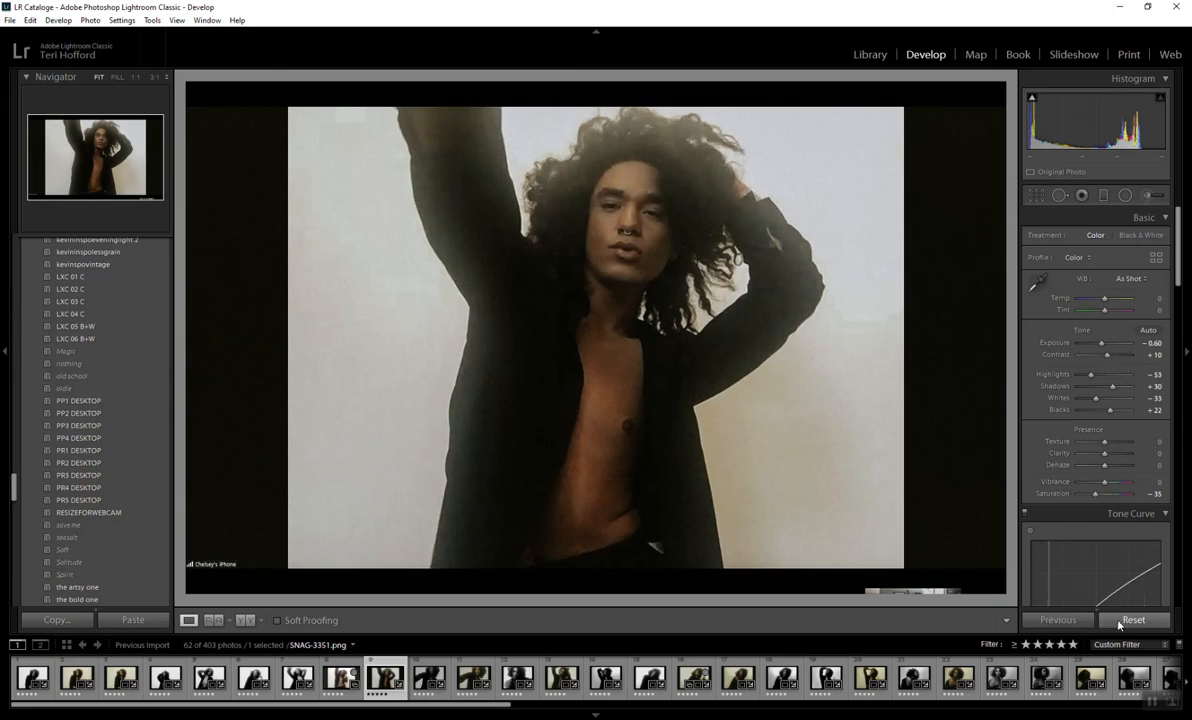
Step: Reset the photo and apply the old school preset with Exposure -0.24, Contrast +55, Shadows +19, Blacks +31, Clarity -7 and Dehaze +31
click(1131, 619)
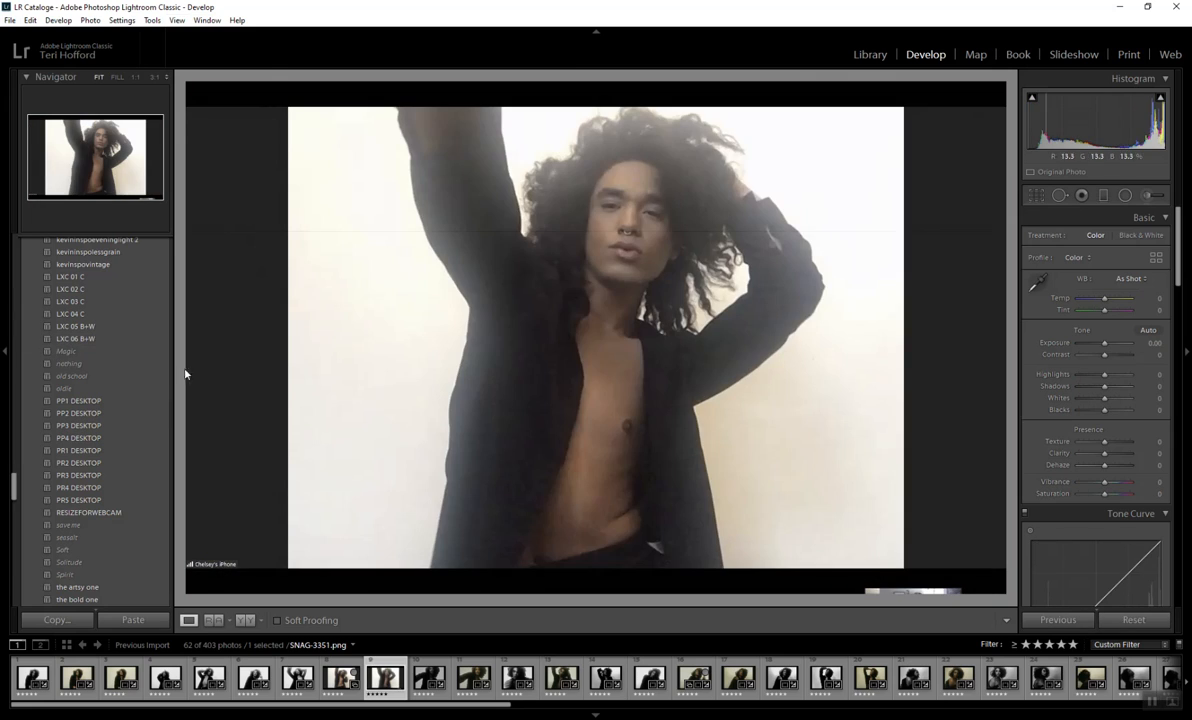
click(95, 376)
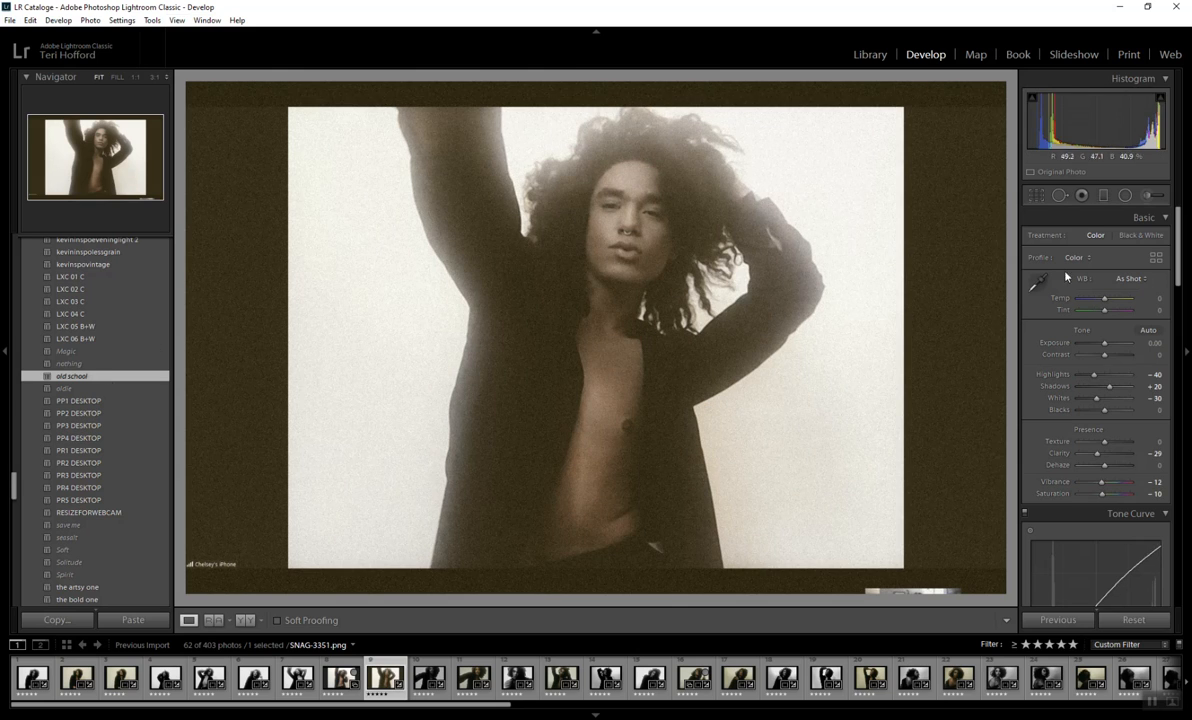
drag(1104, 355, 1120, 357)
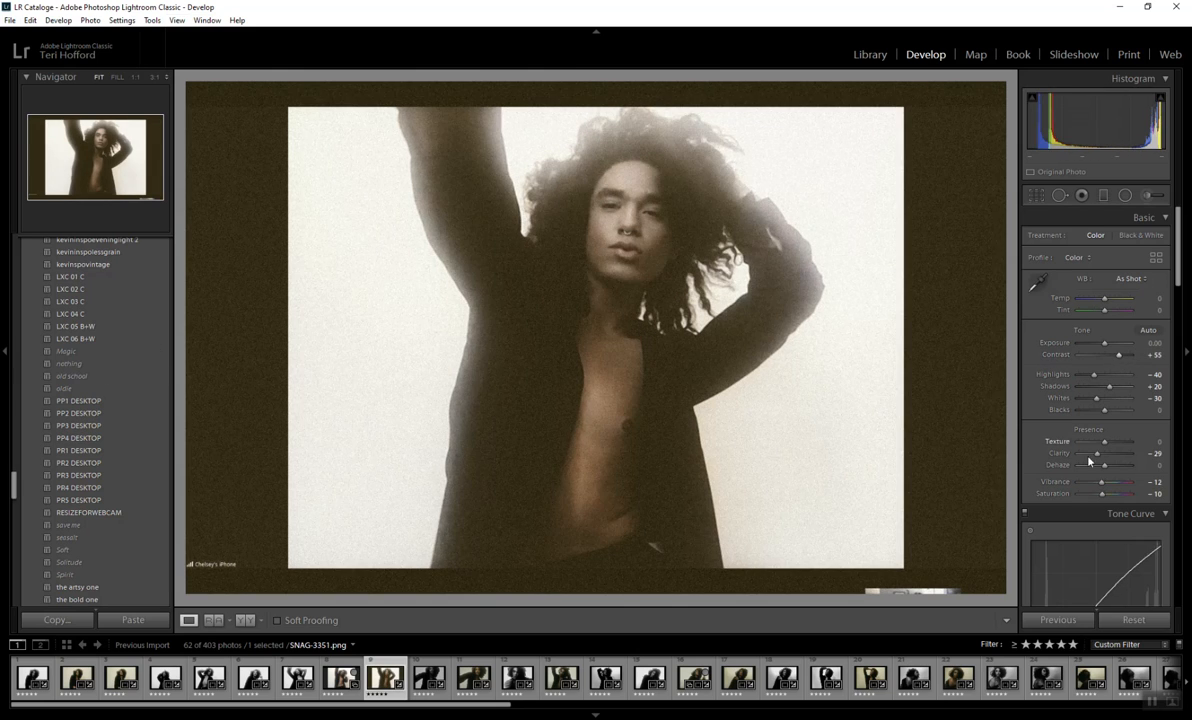
drag(1109, 343, 1112, 411)
mouse_move(1115, 475)
mouse_down()
mouse_move(1130, 476)
mouse_move(1091, 478)
mouse_move(1113, 478)
mouse_move(1103, 459)
mouse_up()
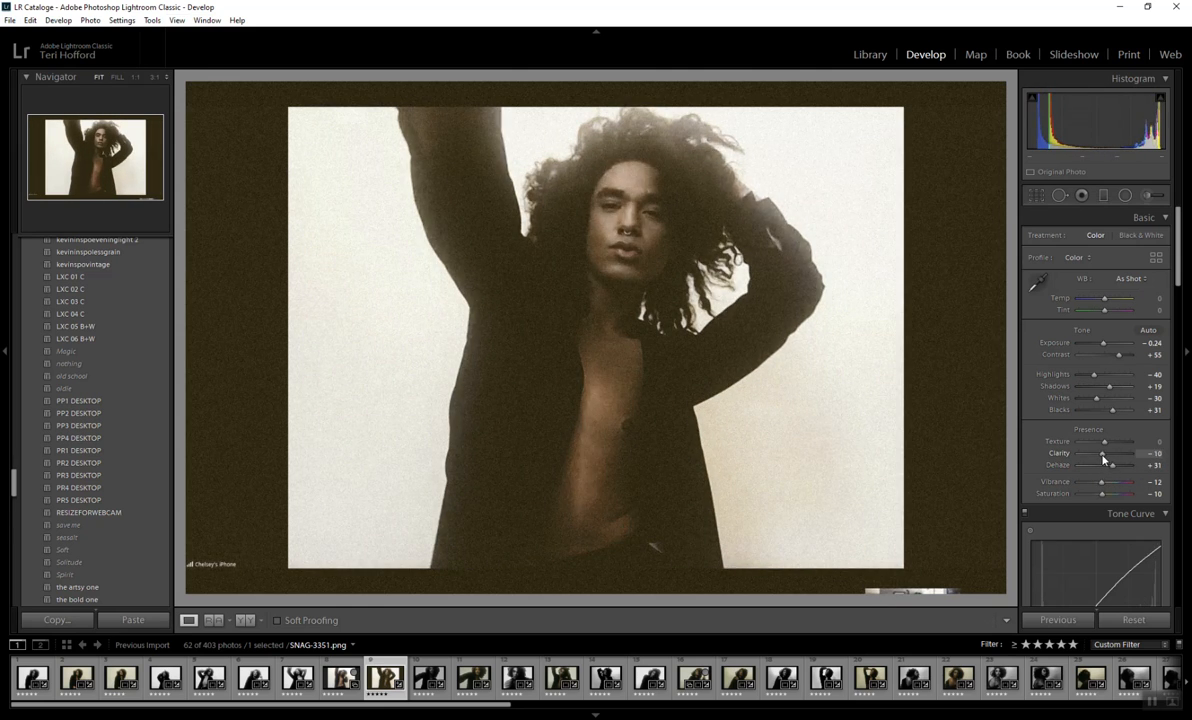
drag(1103, 343, 1105, 347)
key(ctrl+z)
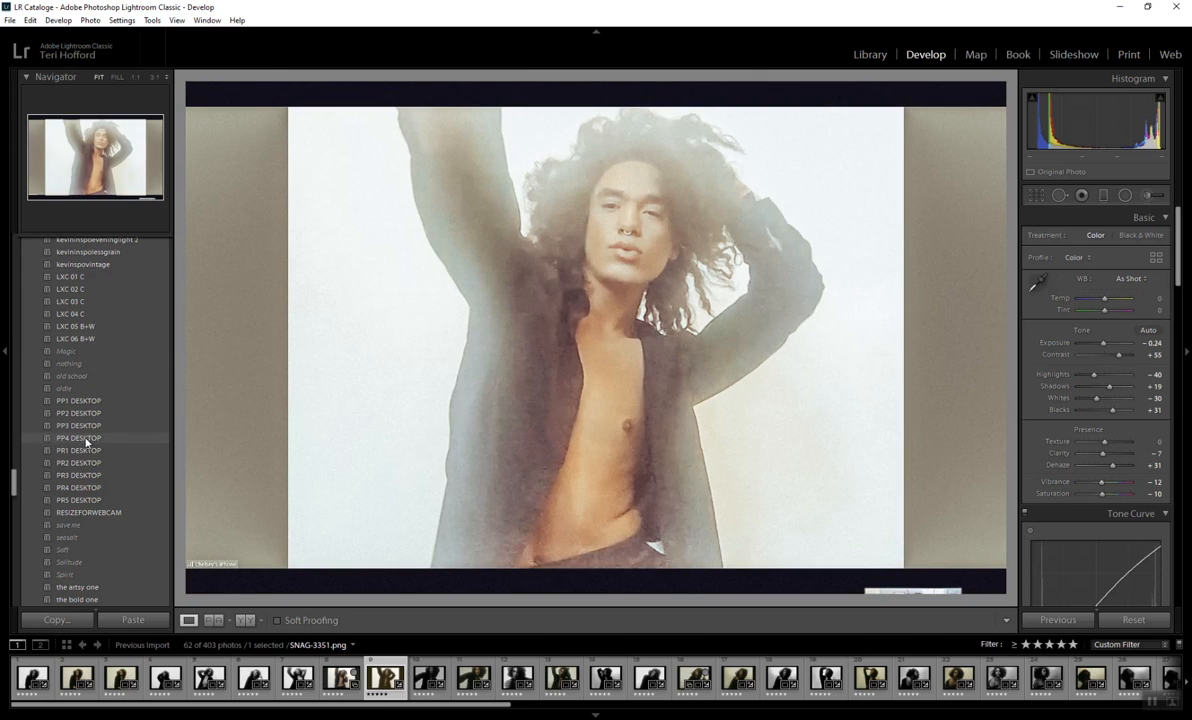
Step: Apply the PP4 DESKTOP preset and set Exposure to -0.83
click(86, 441)
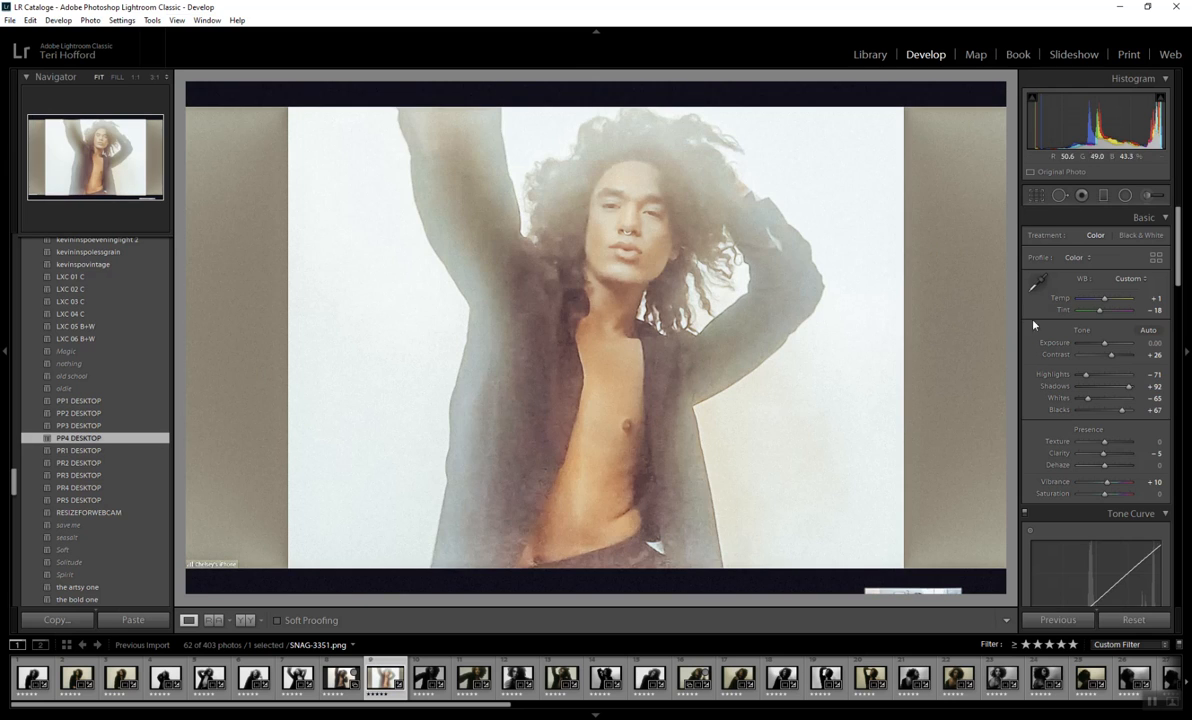
drag(1104, 344, 1102, 348)
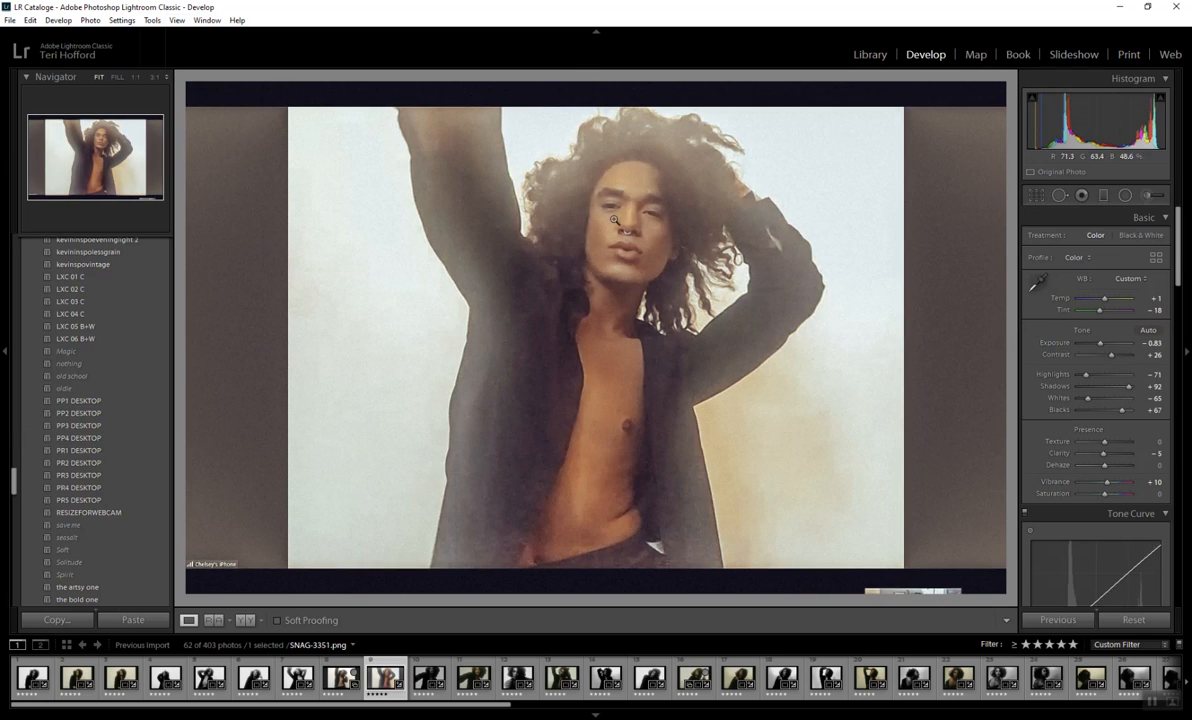
Step: Reset the photo and apply the PR5 DESKTOP preset with Exposure -1.07, Contrast +29, Shadows +88 and Whites -50
click(1127, 620)
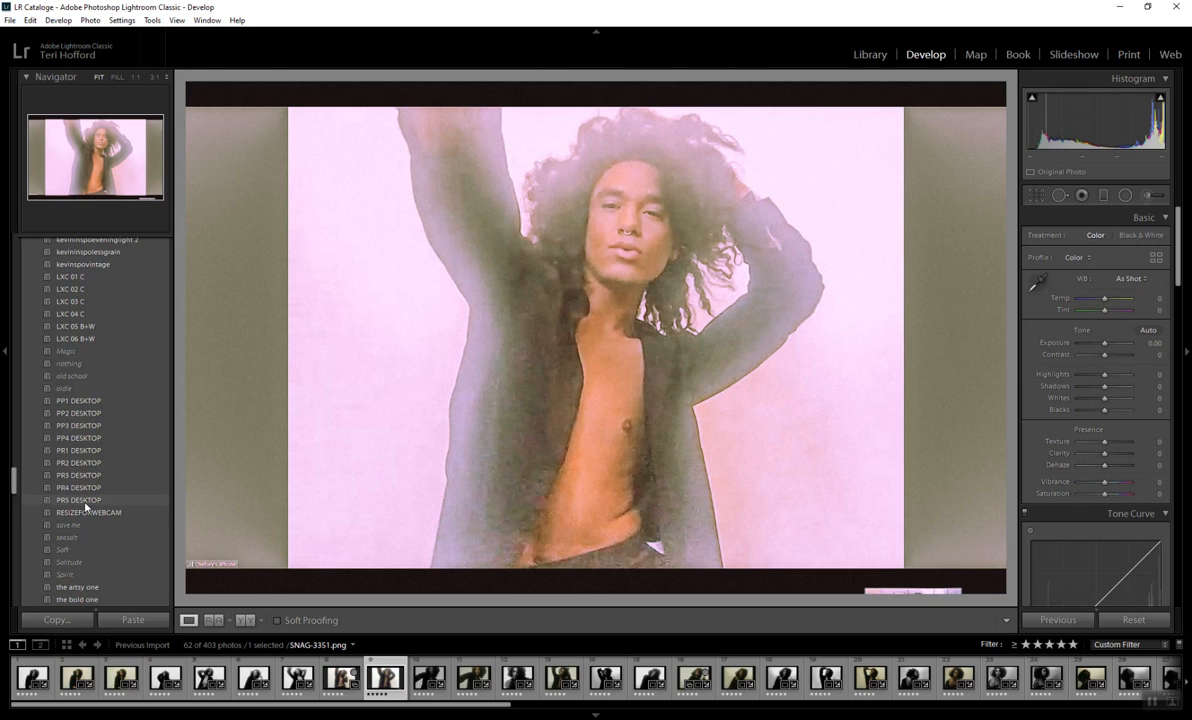
click(85, 500)
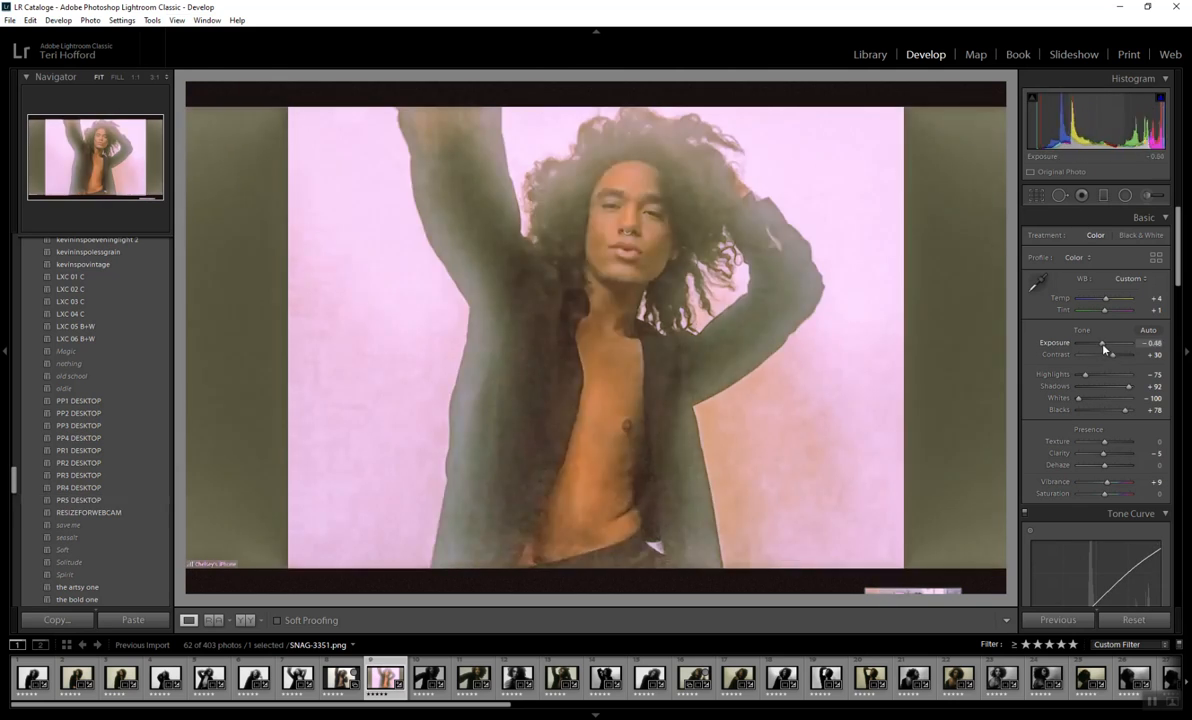
drag(1104, 347, 1091, 399)
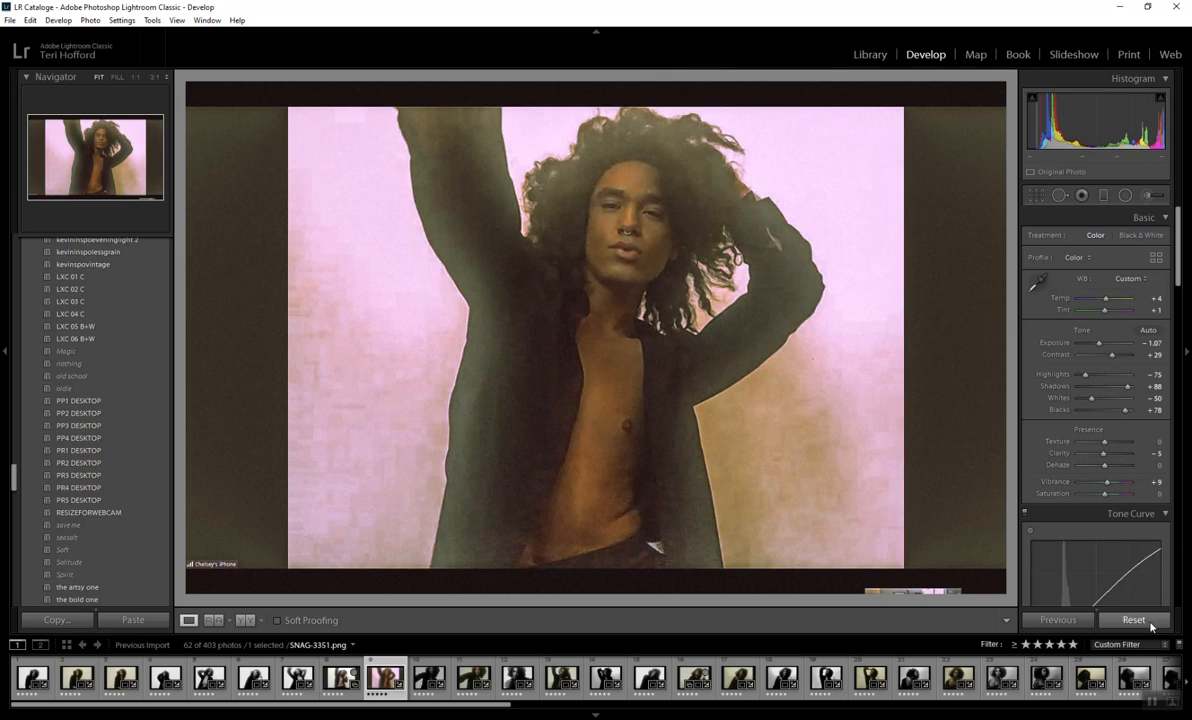
Step: Reset all develop settings and apply the VG4 DESKTOP preset with Exposure -0.48 and Contrast +17
key(ctrl+shift+r)
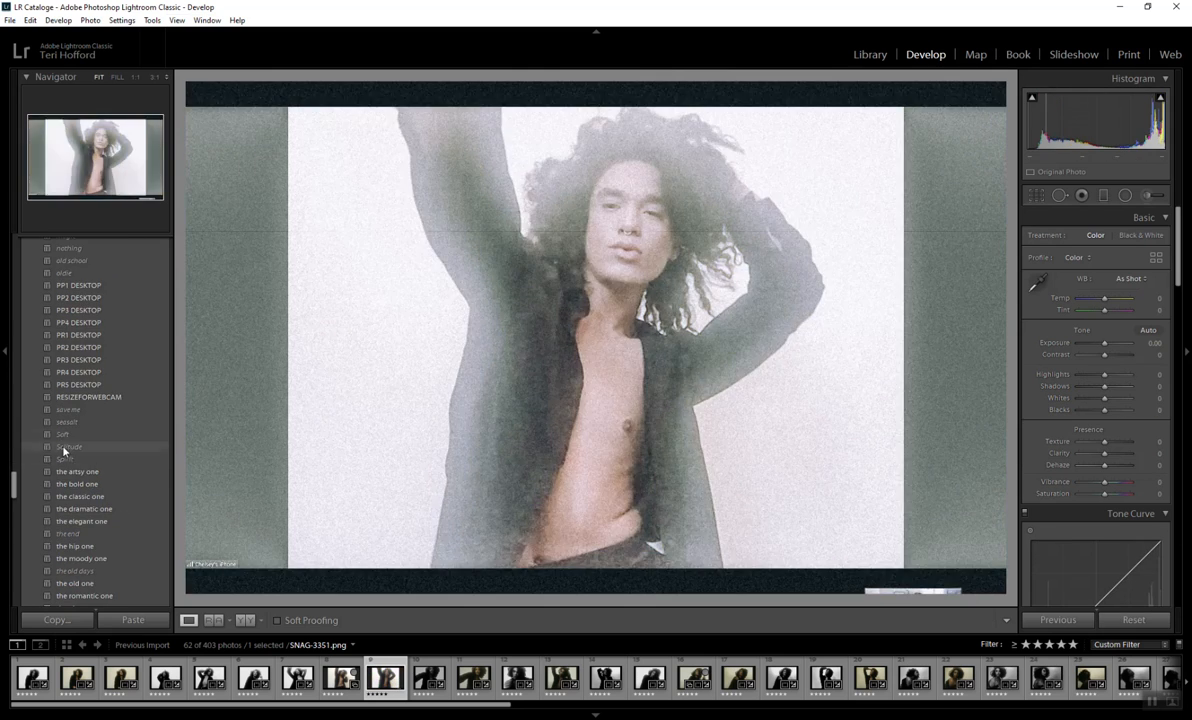
scroll(80, 420, down, 3)
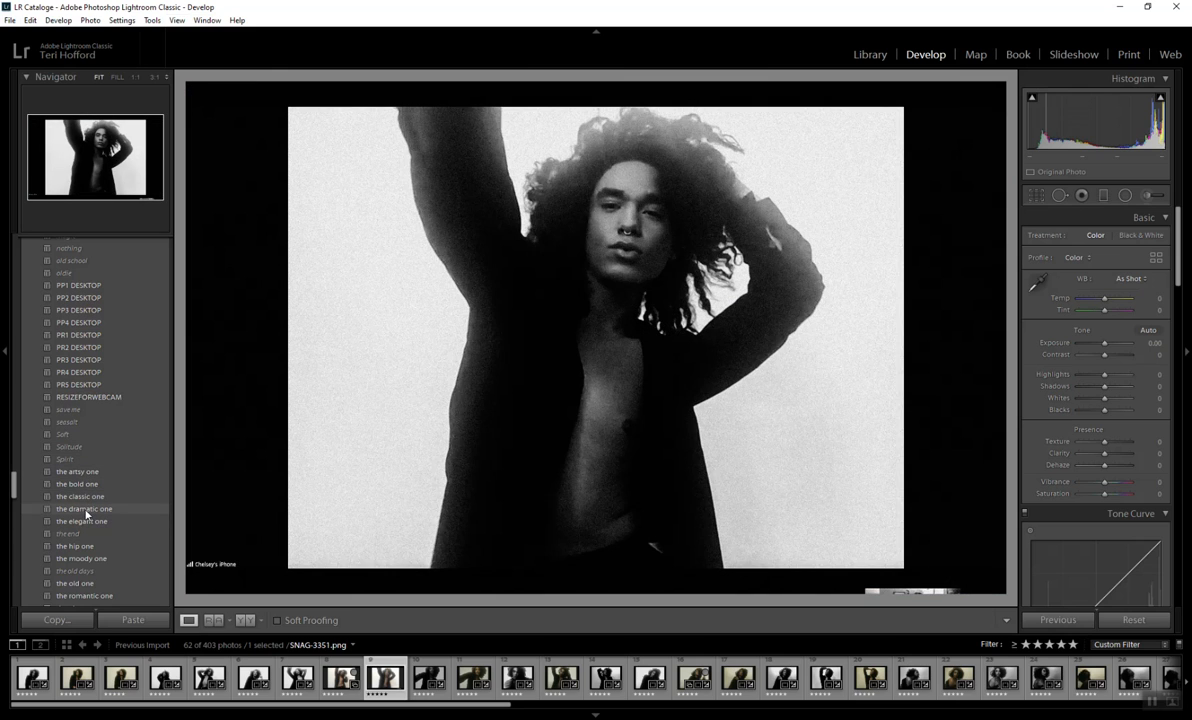
scroll(85, 500, down, 5)
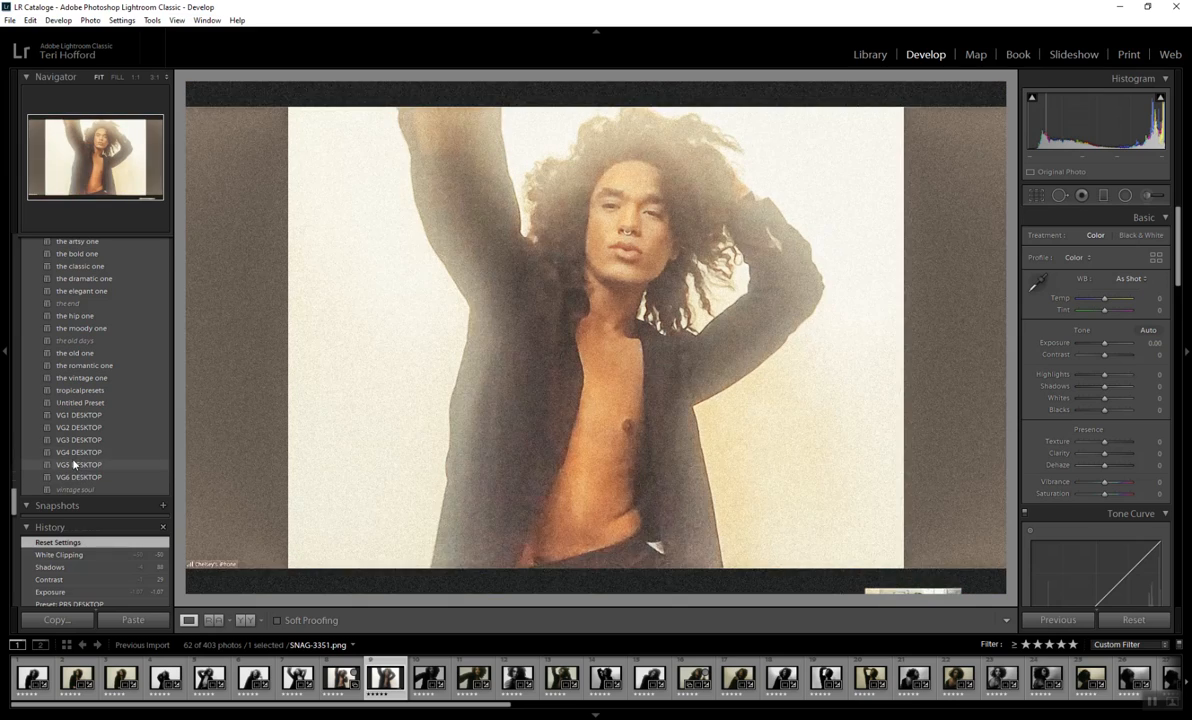
click(75, 456)
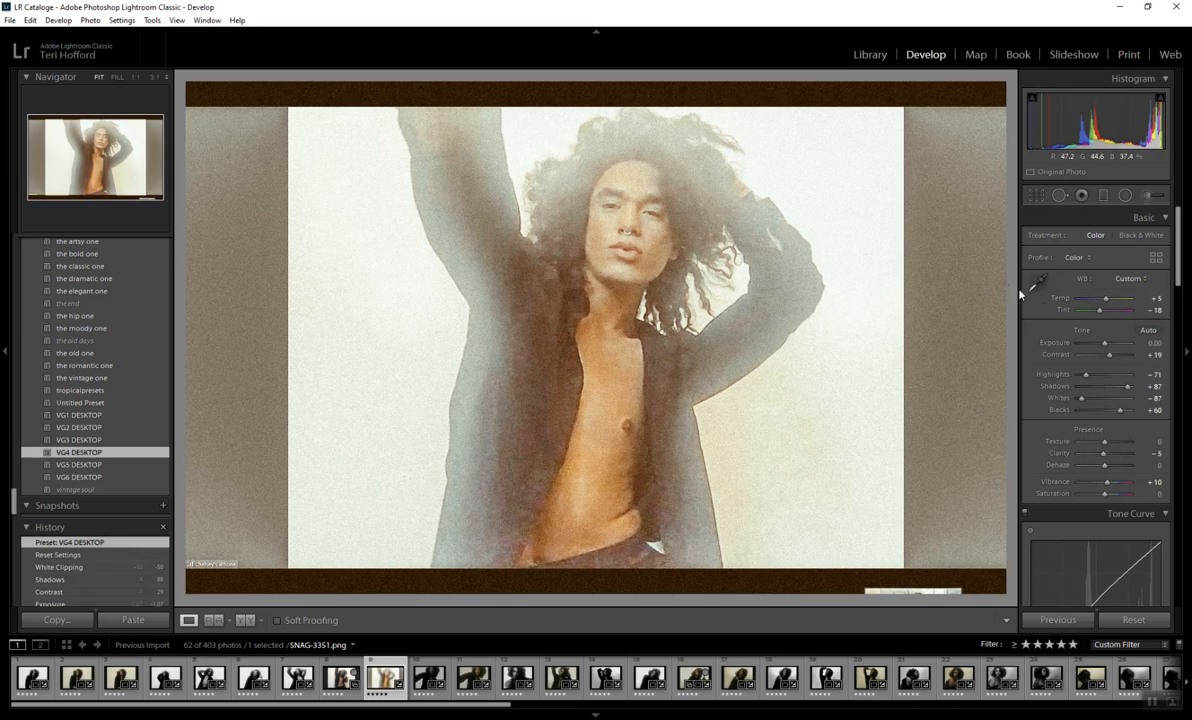
drag(1105, 347, 1108, 356)
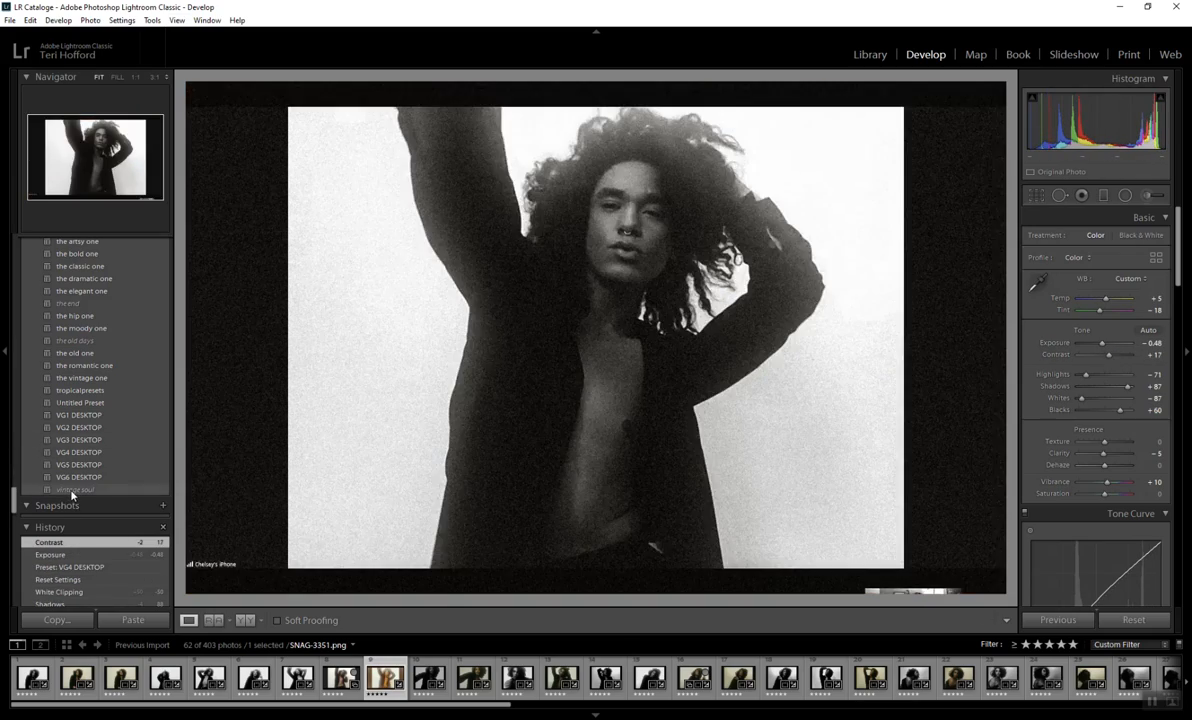
Step: Apply the vintage soul preset to the portrait and replace it with the old school preset
click(72, 491)
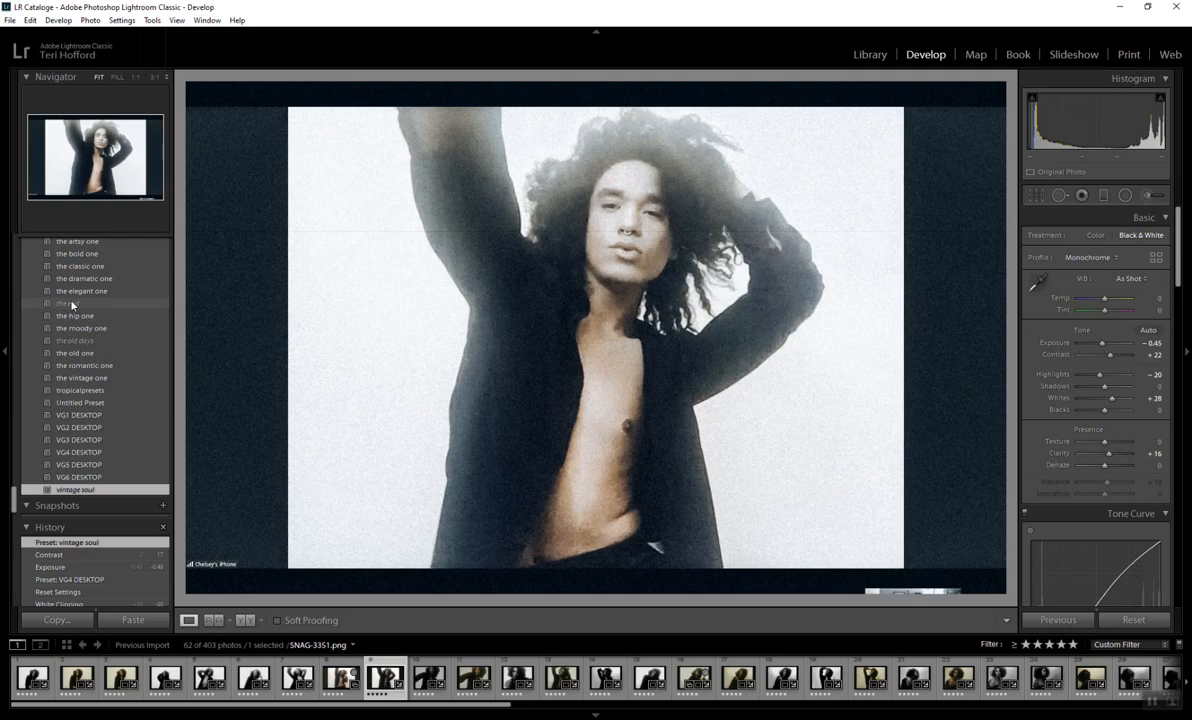
scroll(72, 312, up, 5)
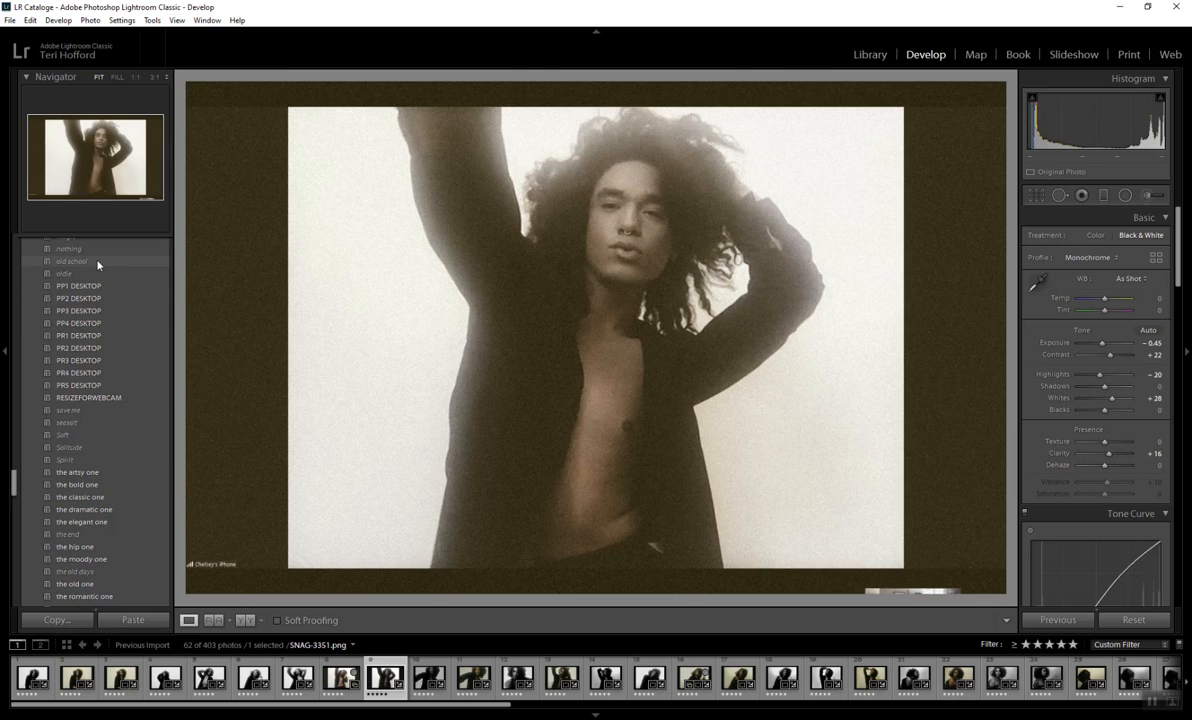
click(97, 261)
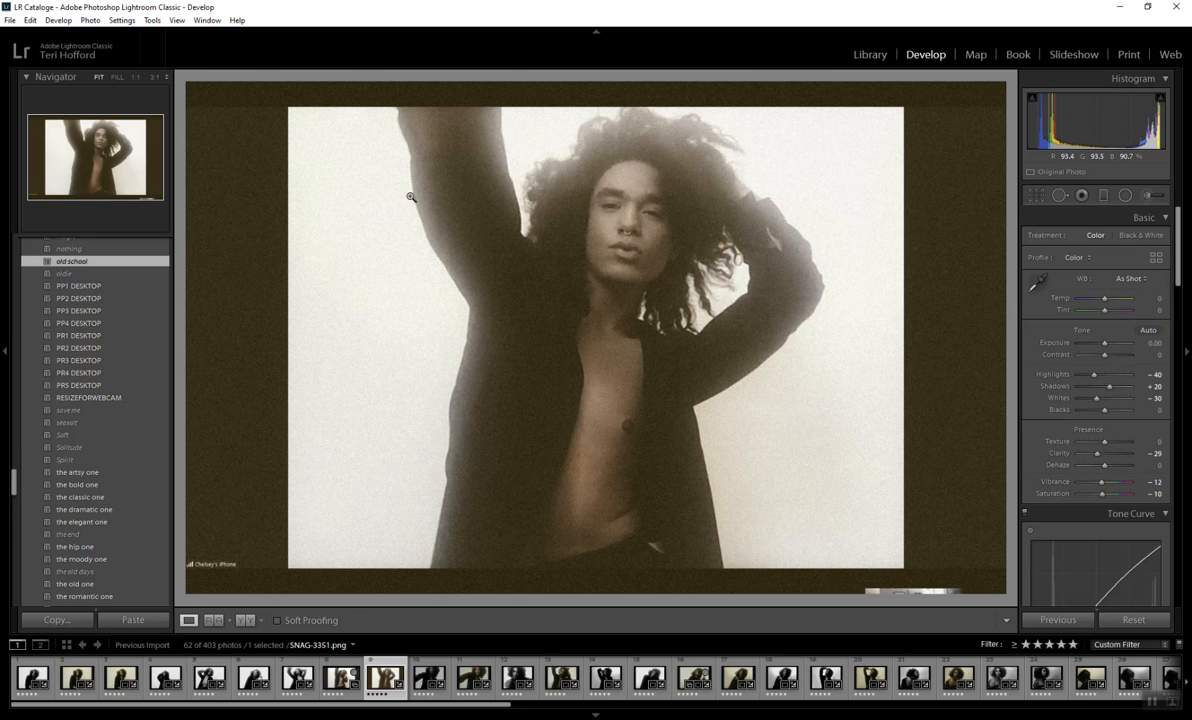
scroll(74, 315, up, 5)
scroll(80, 344, up, 10)
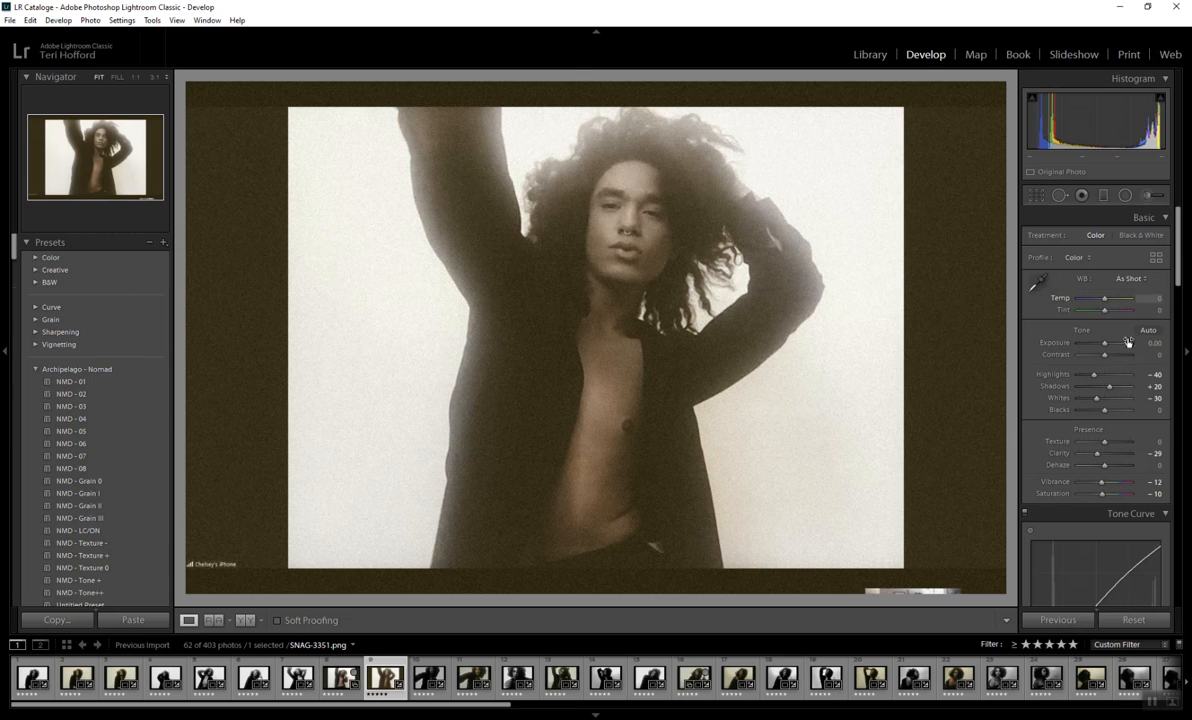
Step: Reset the photo and apply the NMD - 05 preset with Exposure -0.60 and Contrast +21
click(1131, 620)
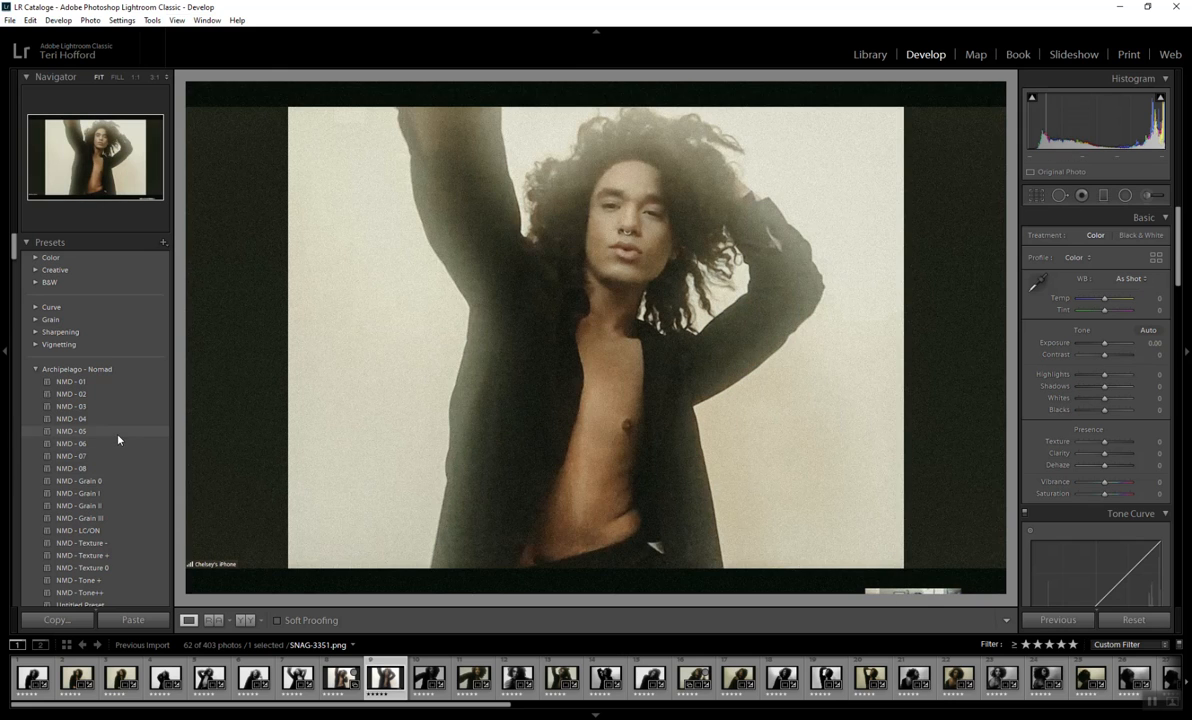
click(108, 431)
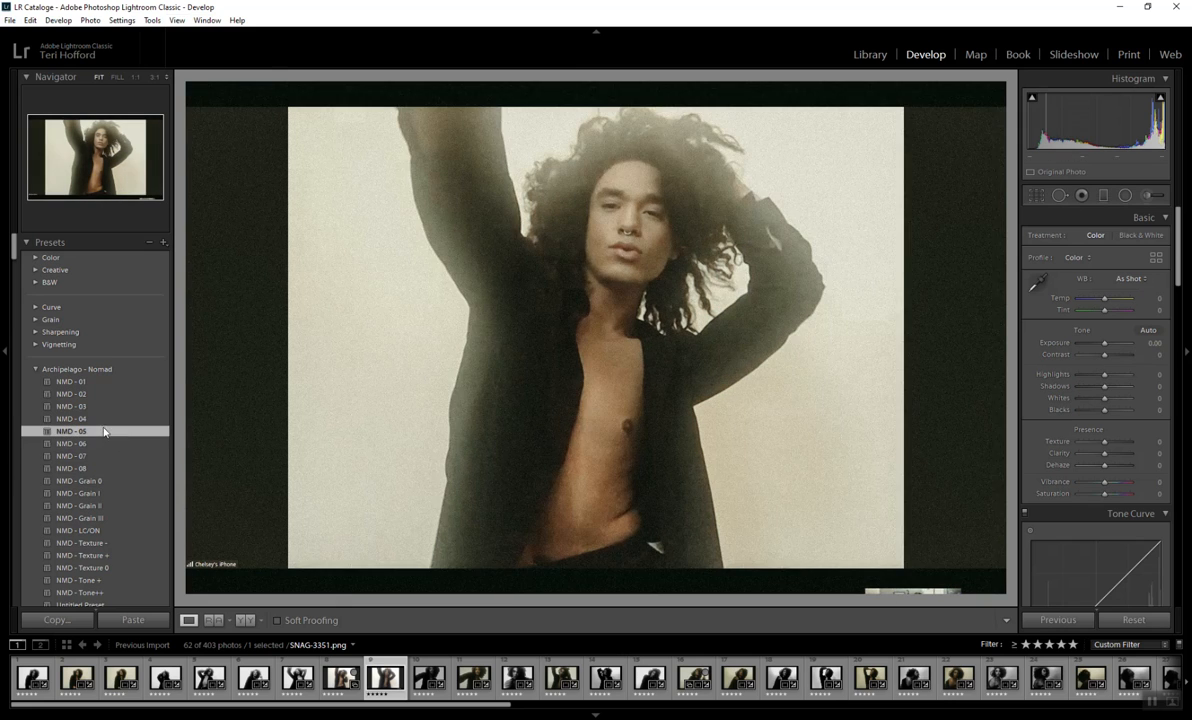
drag(1107, 358, 1110, 371)
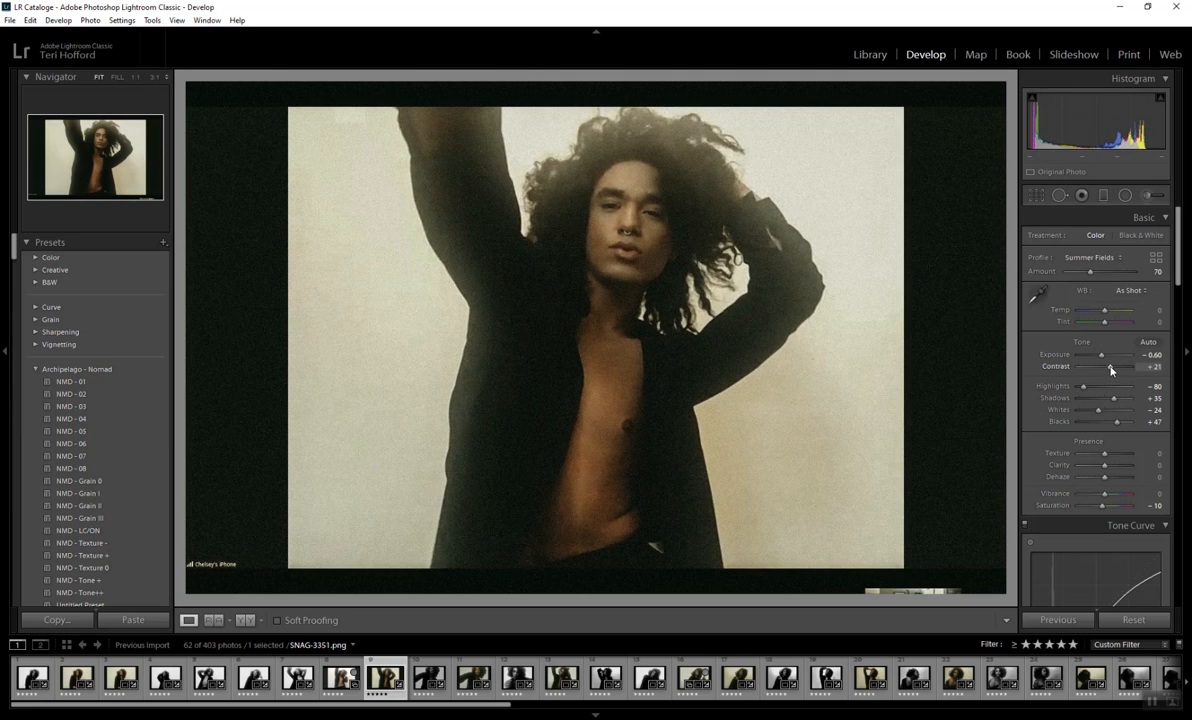